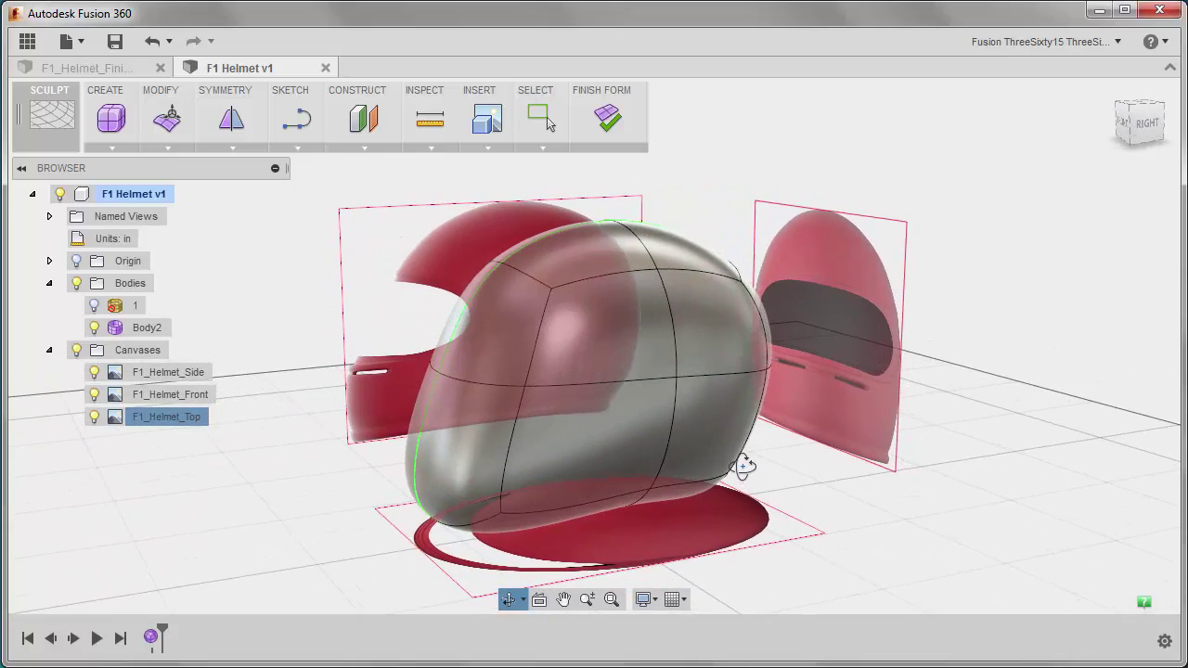
From the right view, hide the helmet body to examine the lower rim and visor opening on the side canvas, and show the body again
left_click(1148, 125)
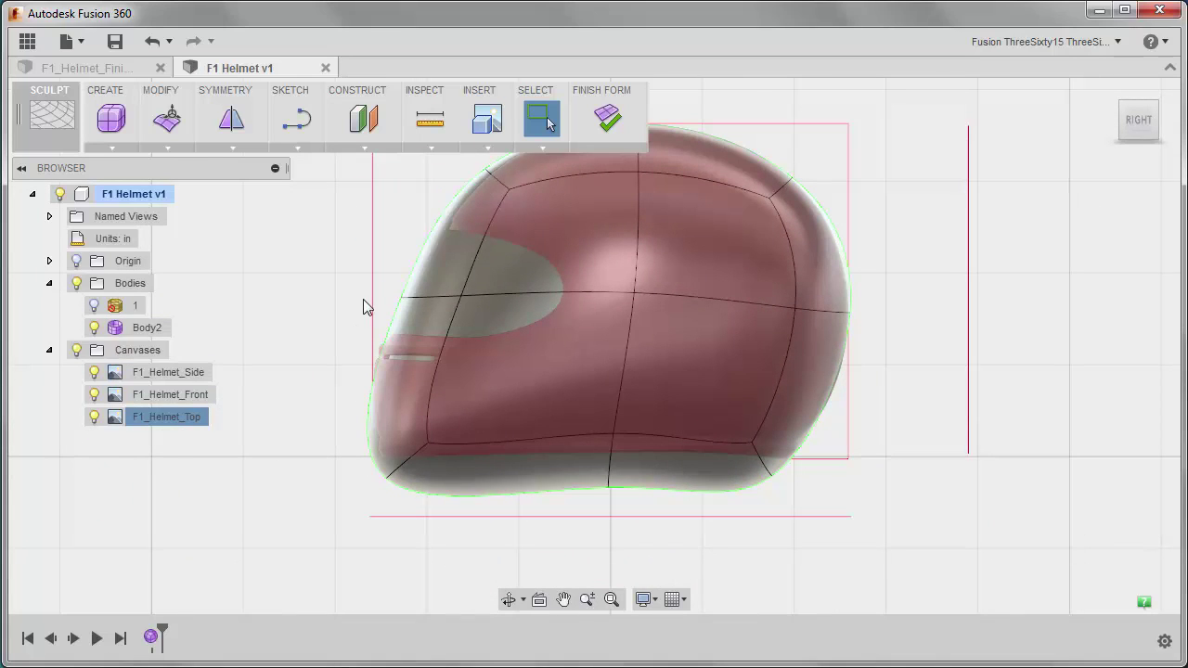
scroll(363, 299, "up", 2)
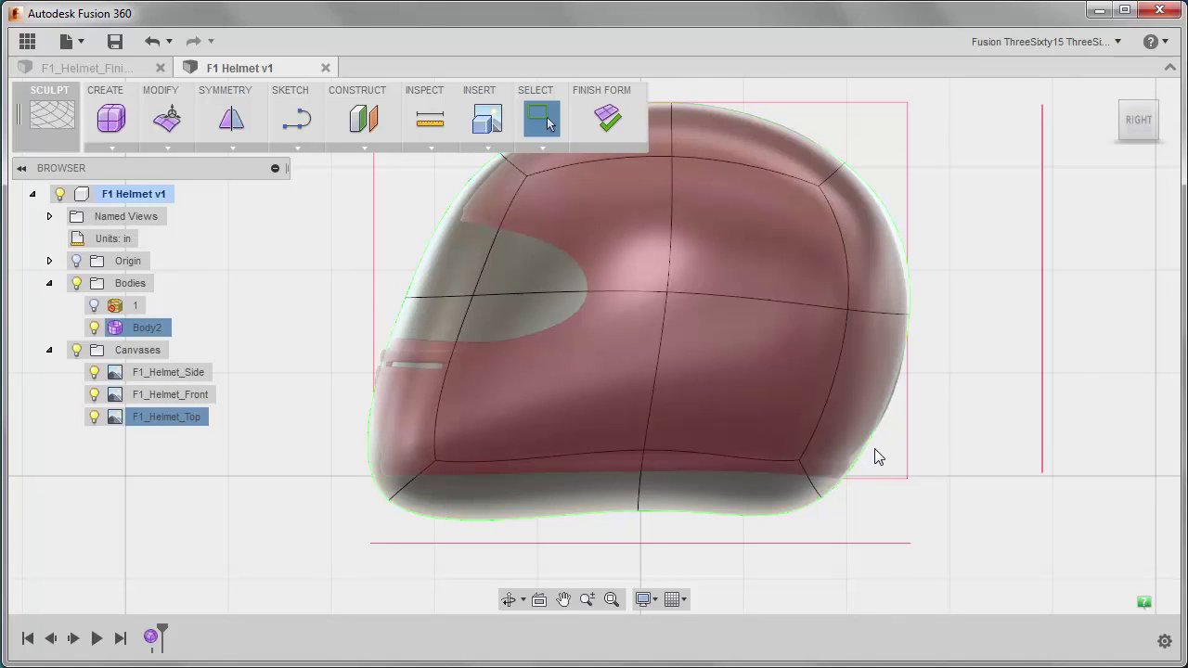
left_click(93, 328)
left_click(519, 455)
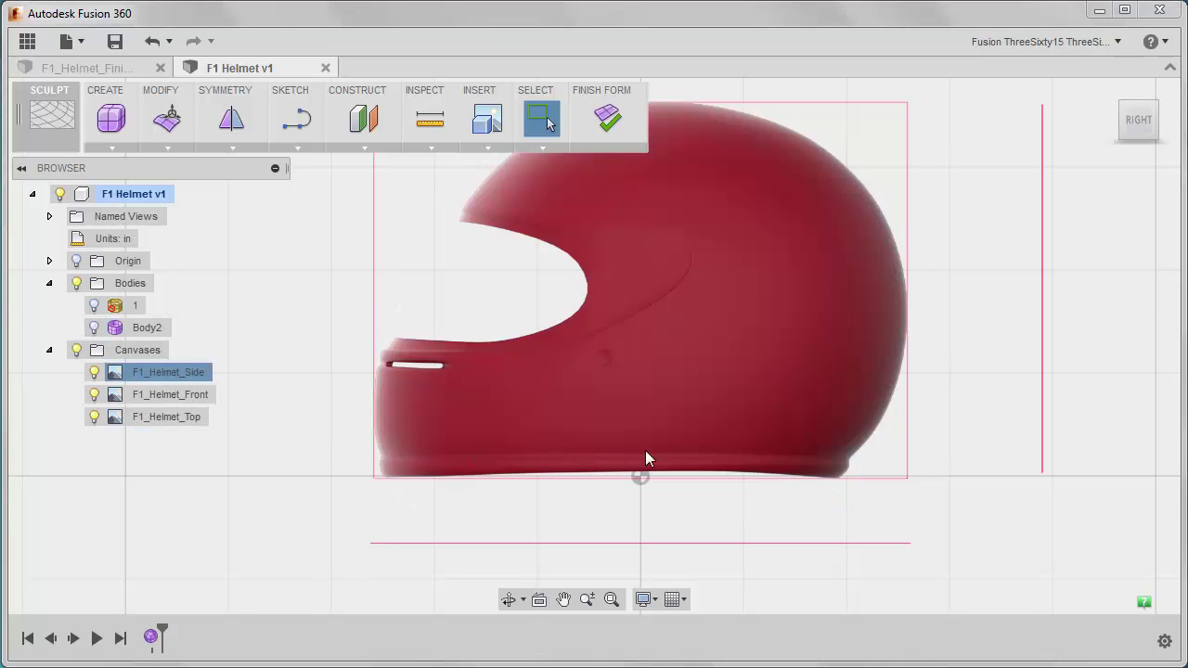
left_click(254, 406)
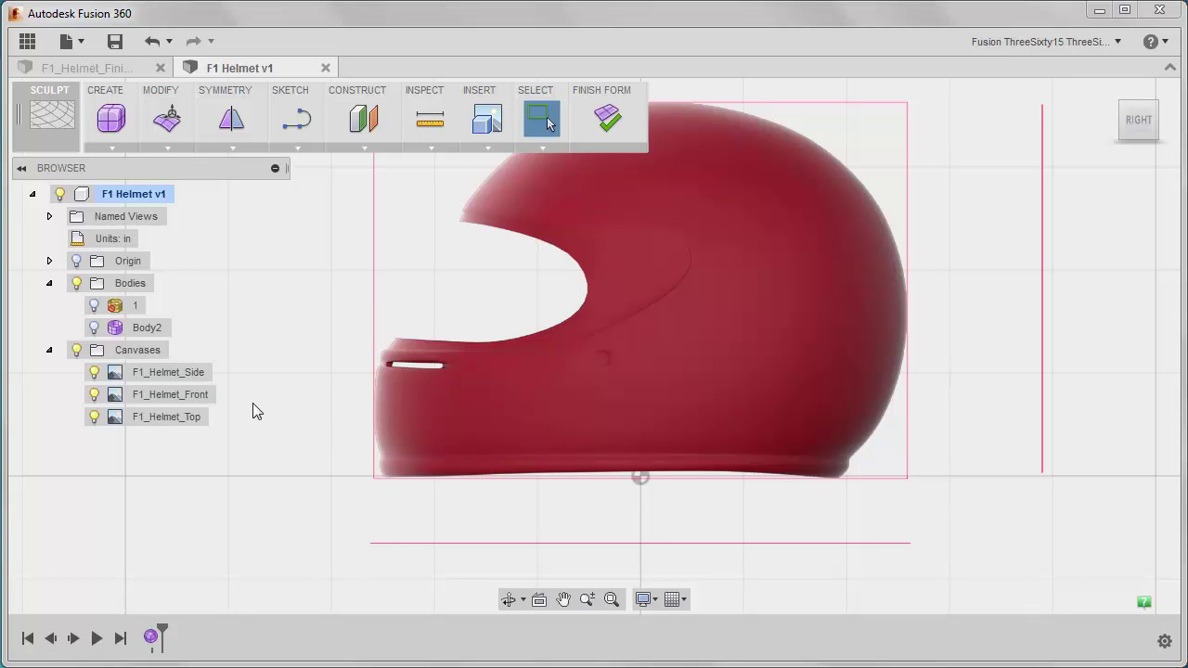
left_click(505, 354)
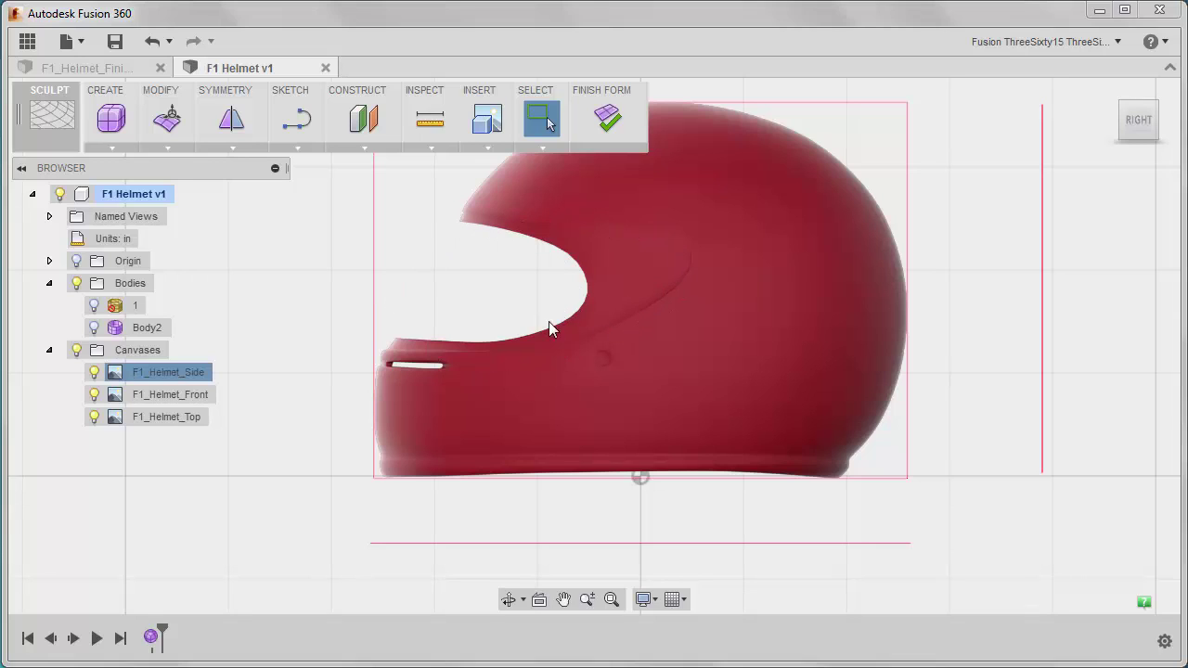
left_click(305, 359)
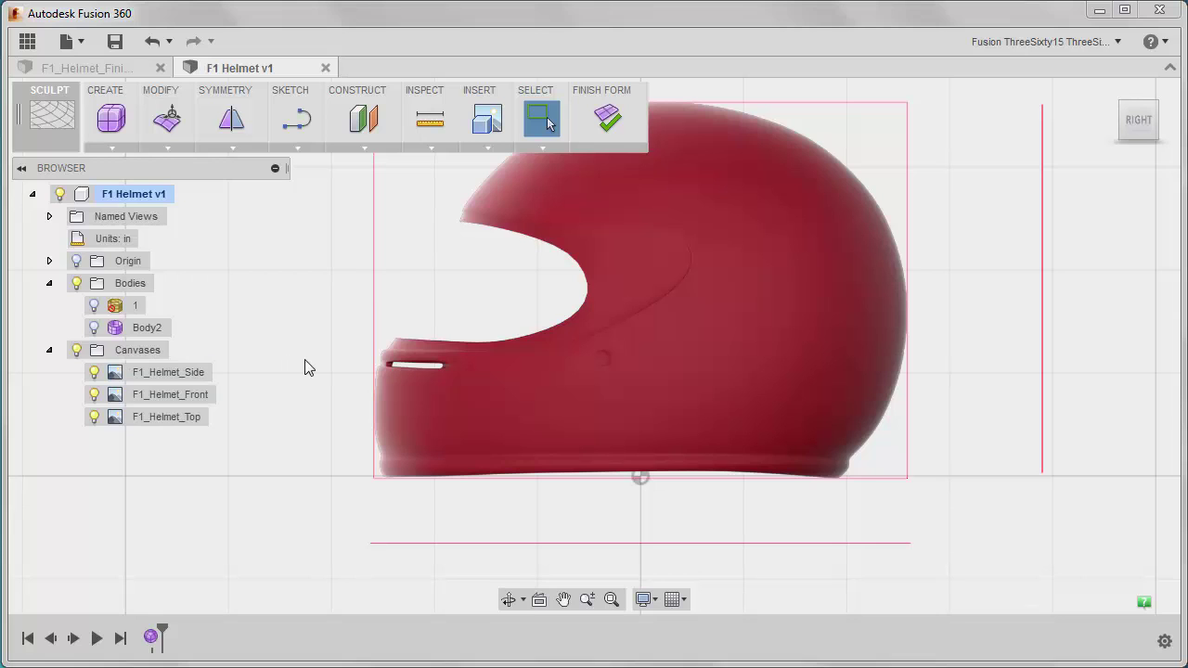
left_click(95, 331)
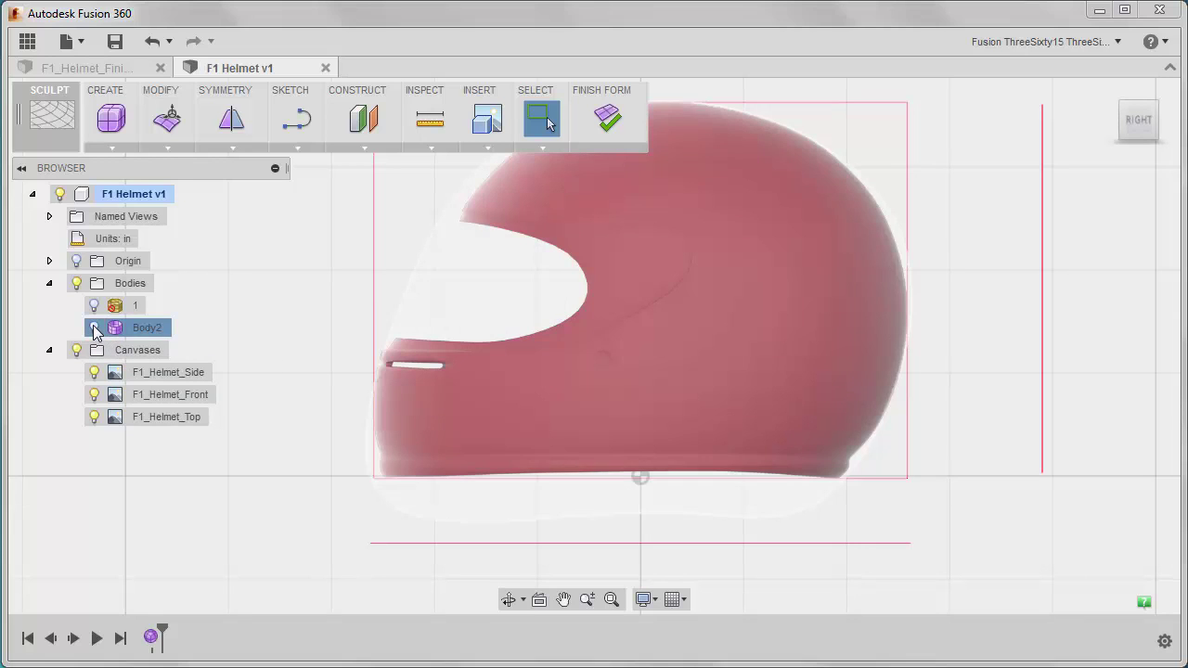
left_click(94, 328)
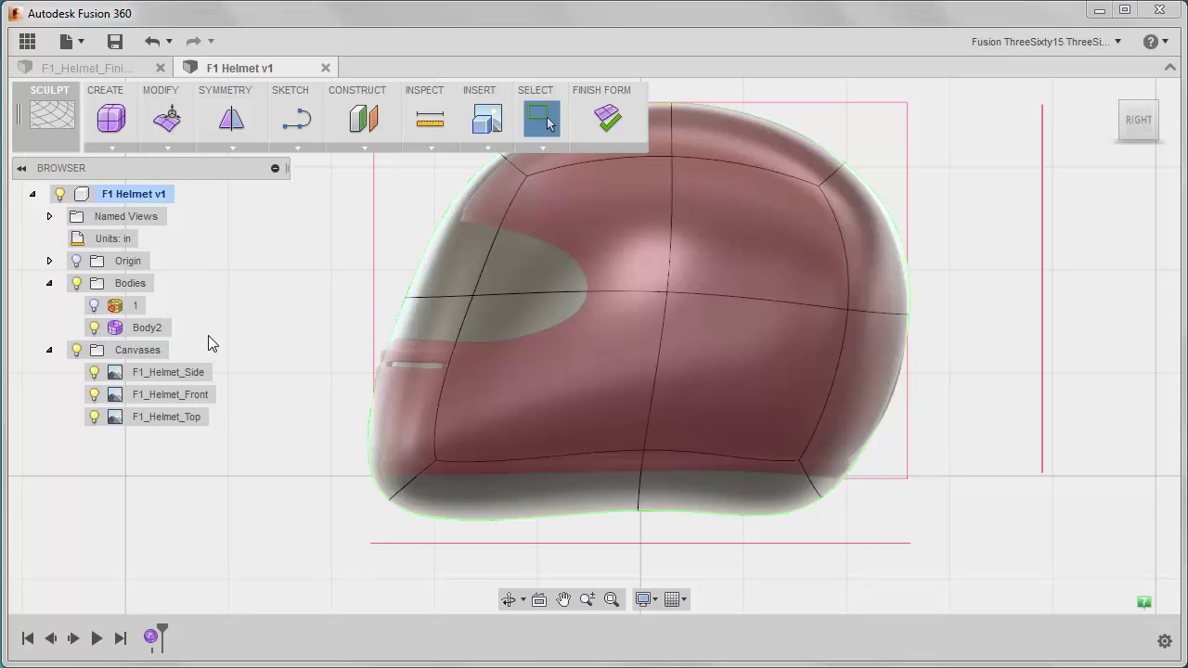
Insert a single simple edge loop at location -0.50 below the body's horizontal middle edge loop
left_click(517, 295)
double_click(519, 294)
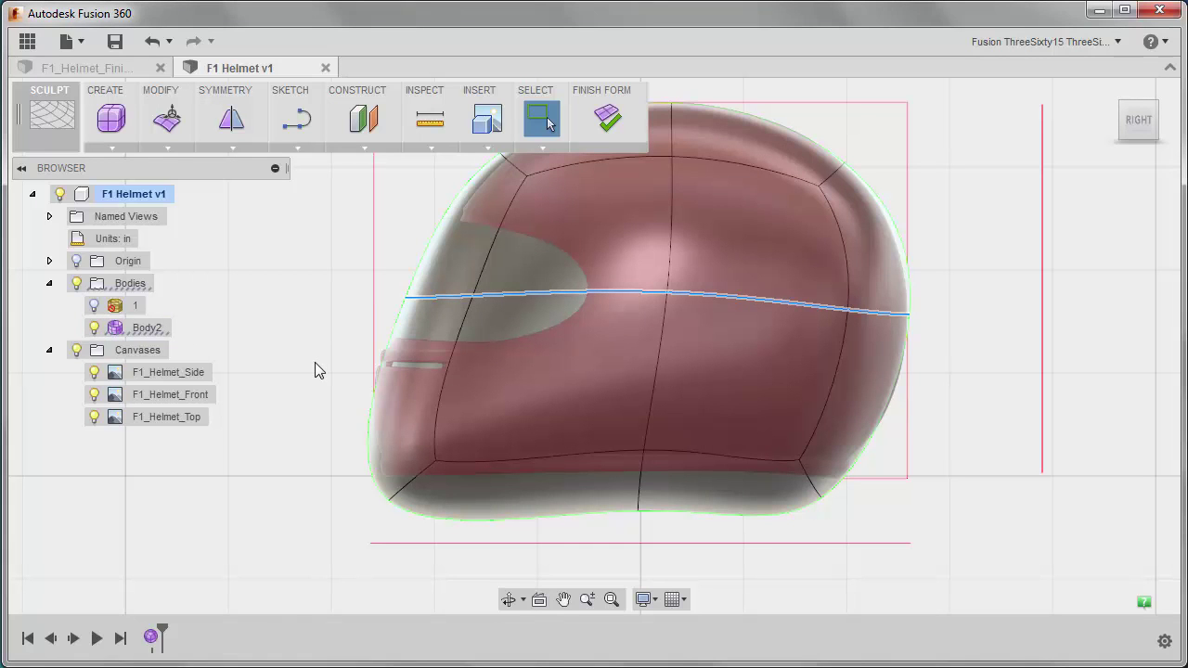
mouse_move(324, 358)
middle_mouse_down("shift")
mouse_move(399, 382)
mouse_move(321, 368)
mouse_move(287, 380)
mouse_move(311, 371)
middle_mouse_up("shift")
left_click(1128, 127)
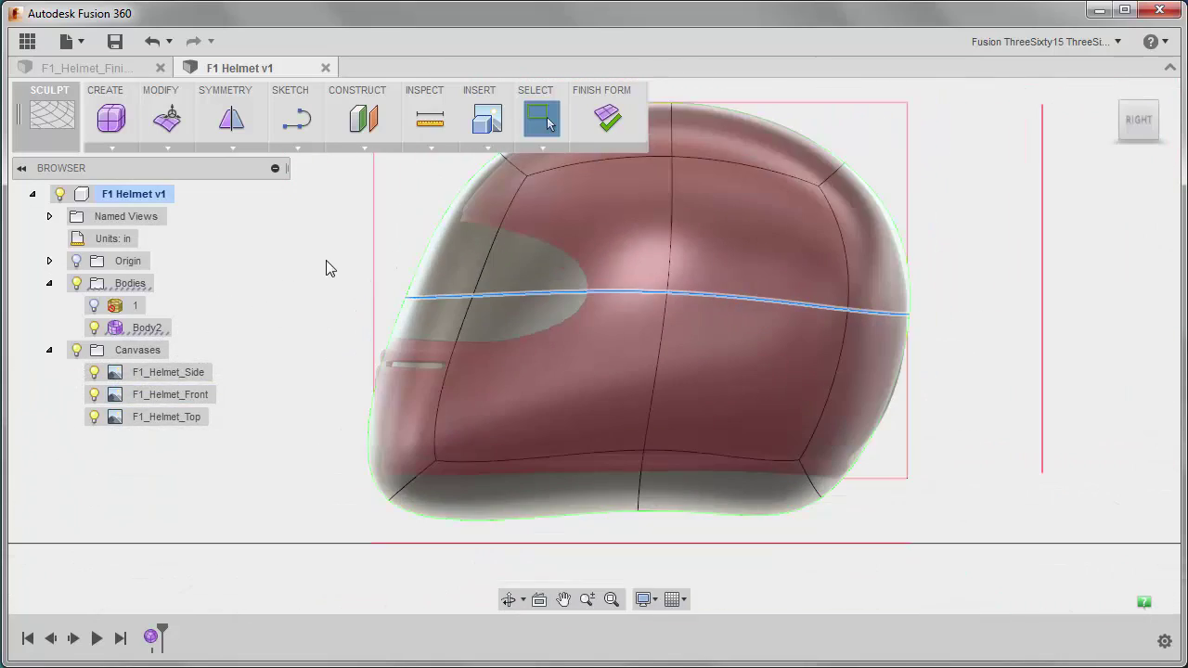
right_click(312, 264)
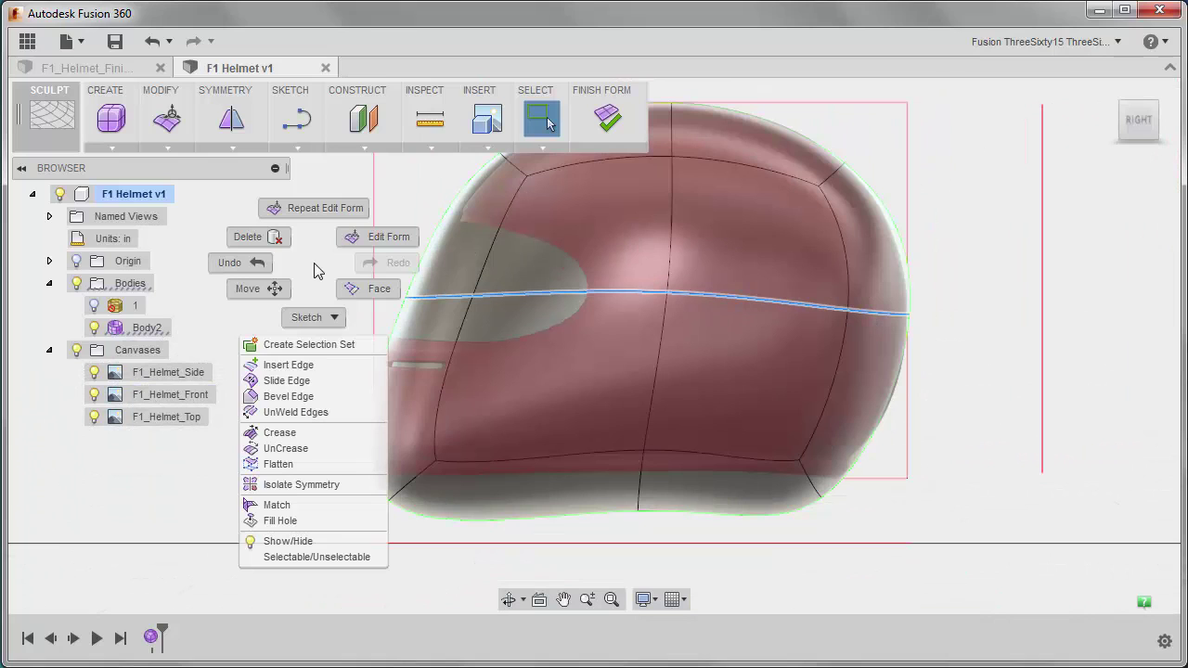
left_click(289, 366)
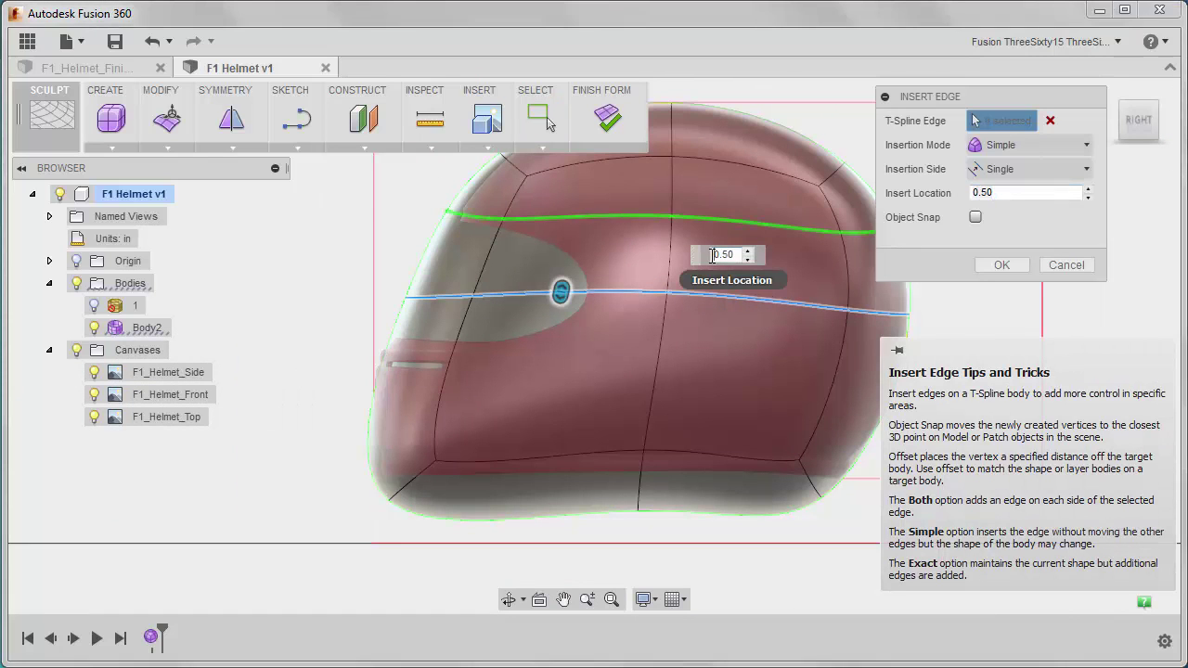
type("-")
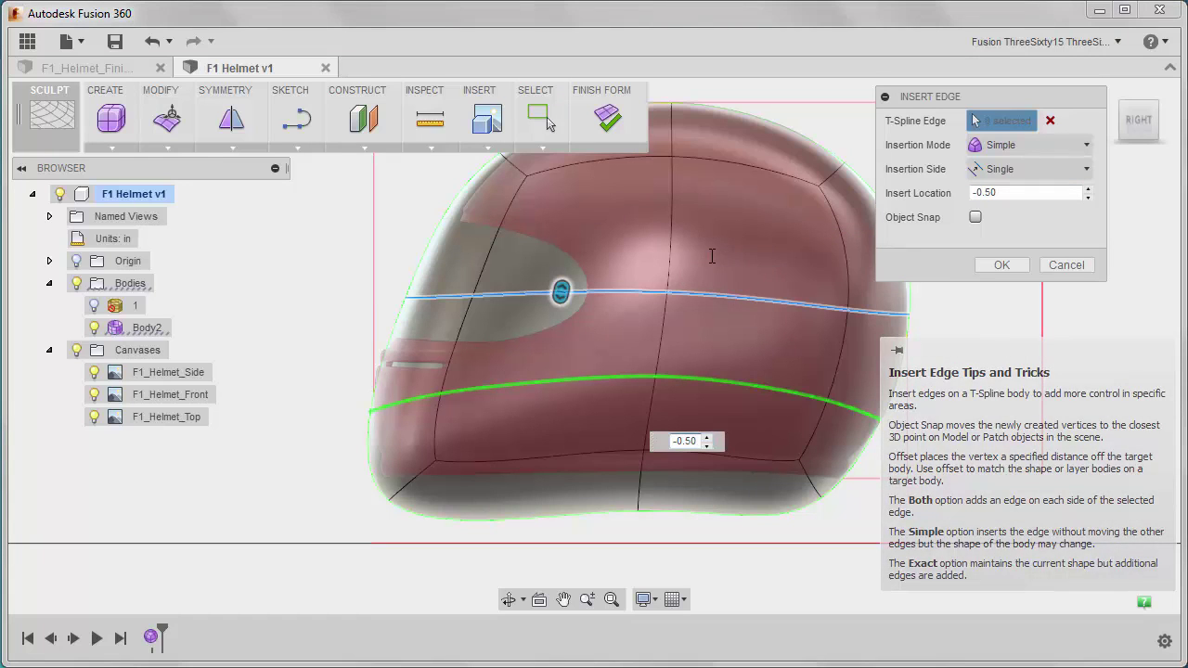
left_click(1015, 265)
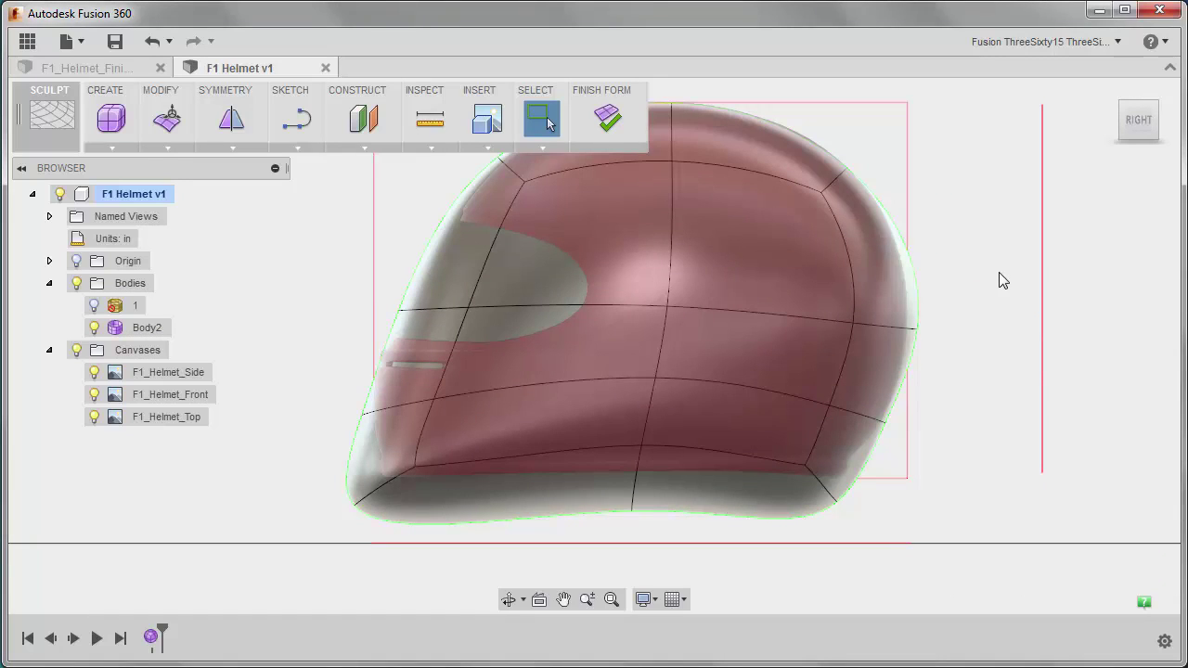
Flatten the newly inserted lower edge loop with Edit Form by scaling it vertically to about 0.027
double_click(731, 387)
right_click(983, 223)
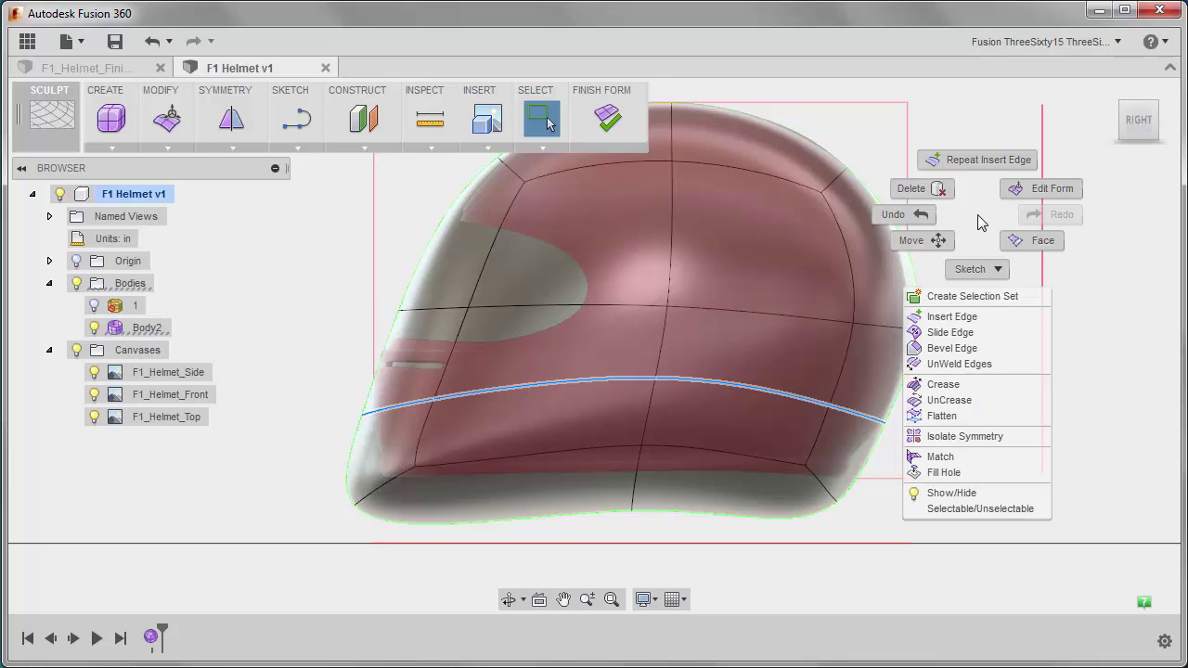
left_click(1012, 190)
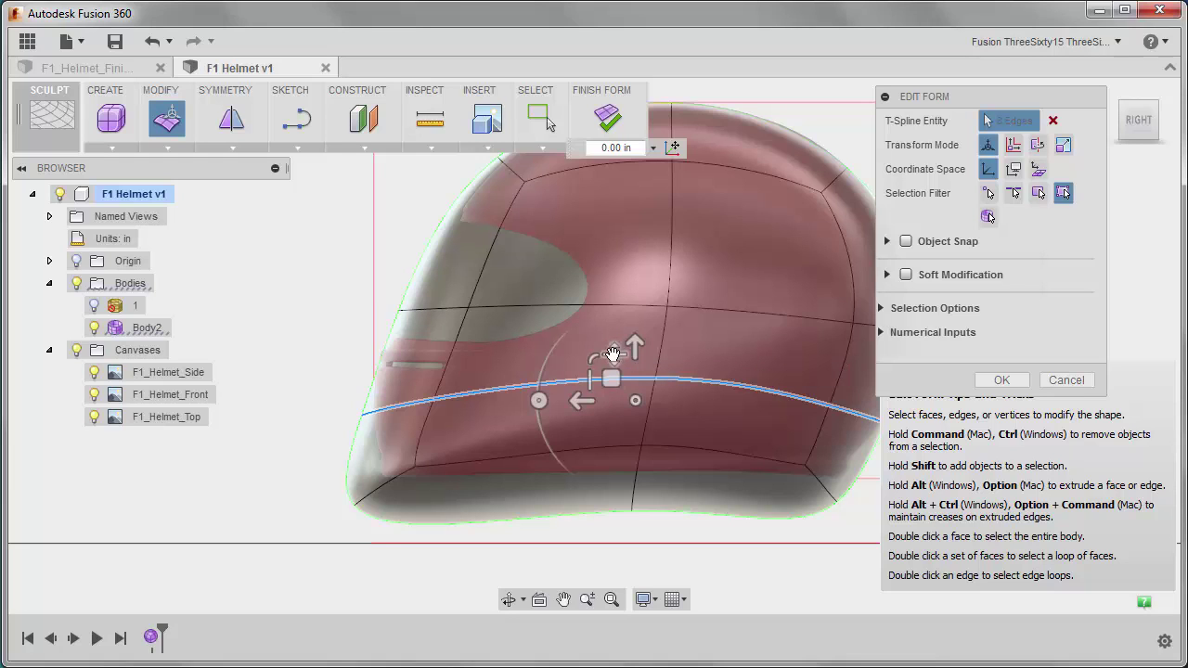
left_click_drag(614, 358, 602, 420)
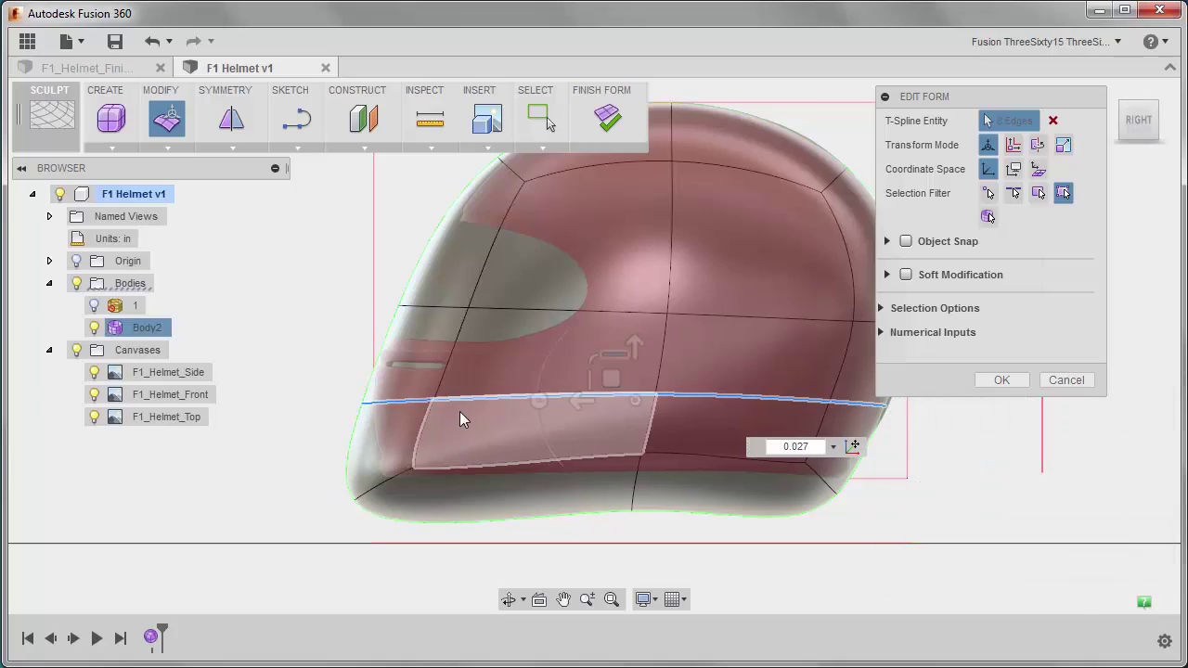
mouse_move(460, 411)
middle_mouse_down("shift")
mouse_move(500, 428)
mouse_move(597, 411)
mouse_move(469, 419)
middle_mouse_up("shift")
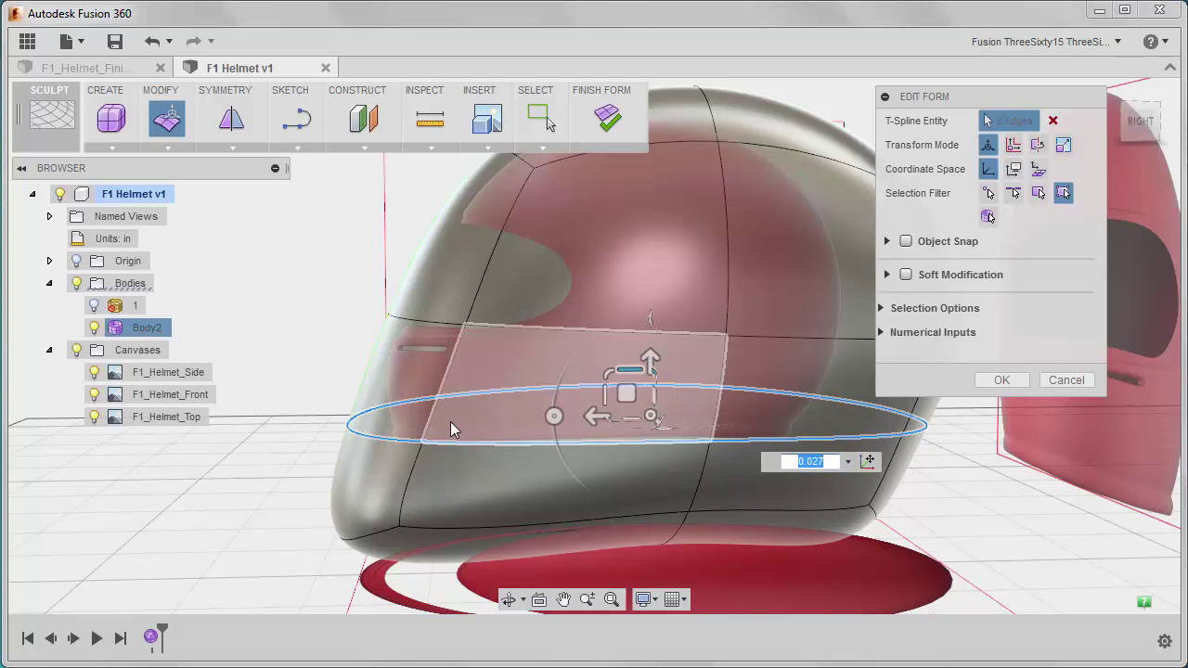
left_click(1142, 123)
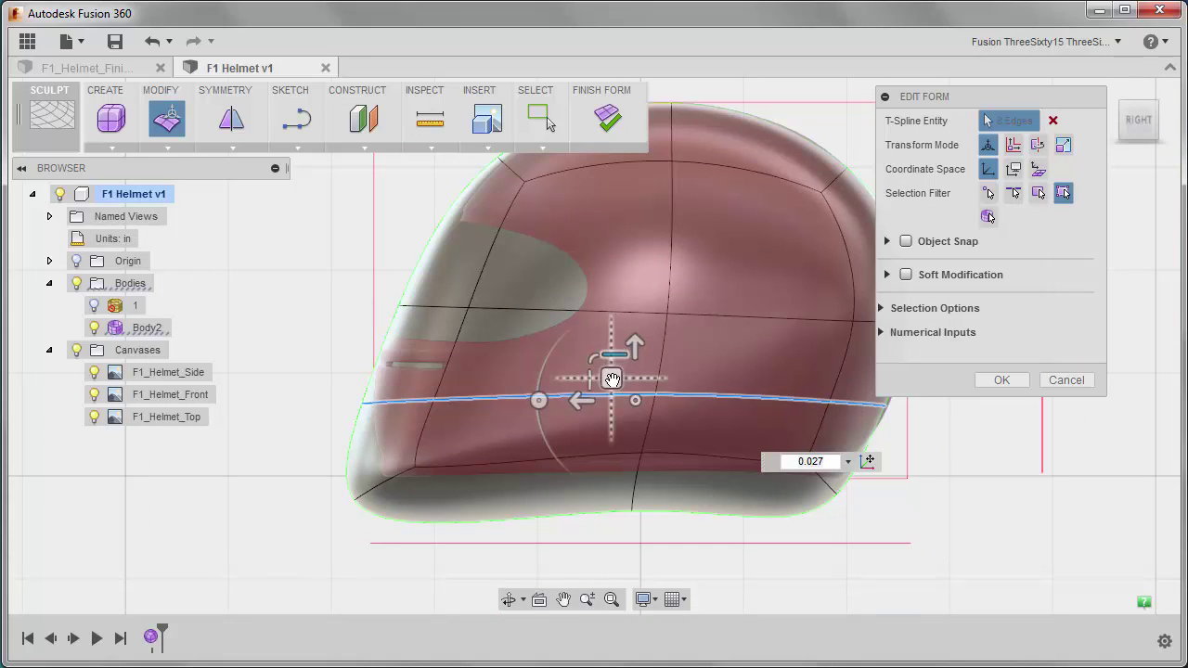
Move the horizontal middle edge loop up about 0.225 in and slightly toward the front to fit the side canvas
left_click(593, 309)
mouse_move(648, 284)
left_mouse_down()
mouse_move(650, 273)
mouse_move(640, 282)
left_mouse_up()
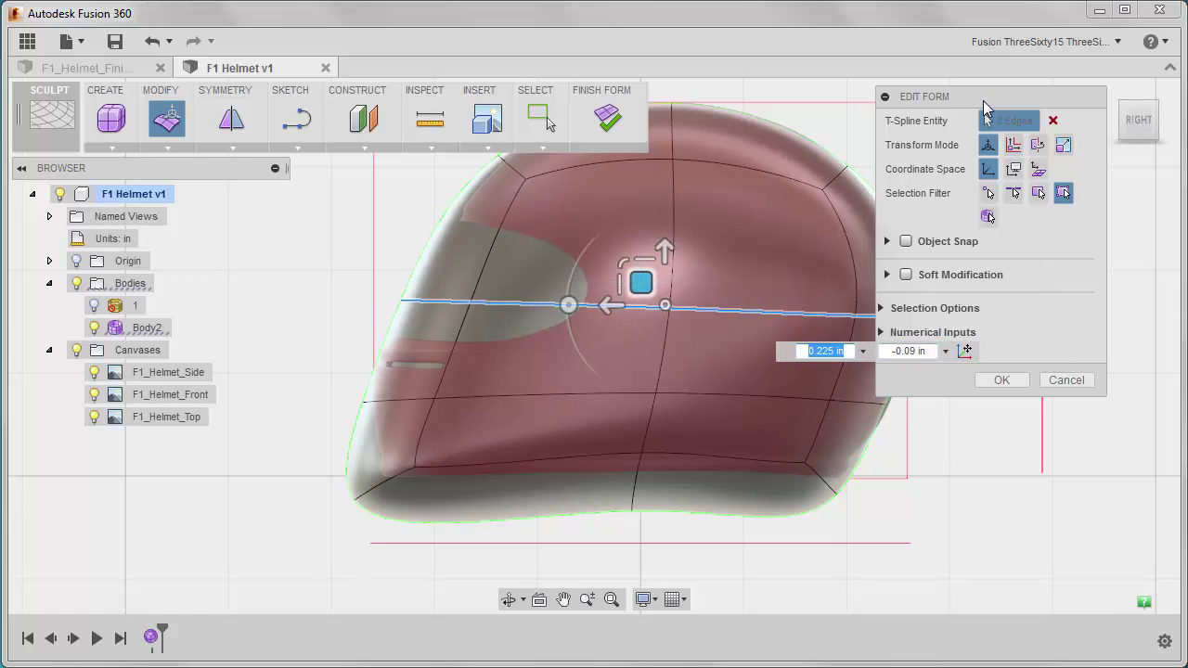
left_click_drag(989, 107, 1006, 107)
middle_click_drag(729, 258, 698, 254)
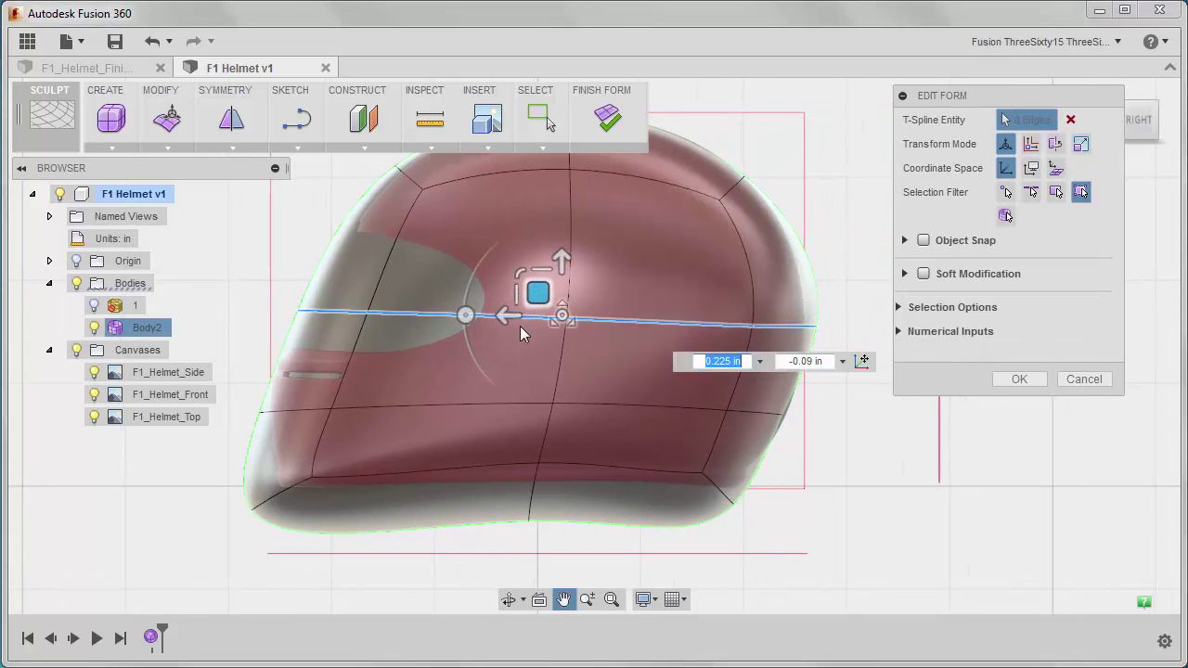
left_click_drag(534, 296, 523, 298)
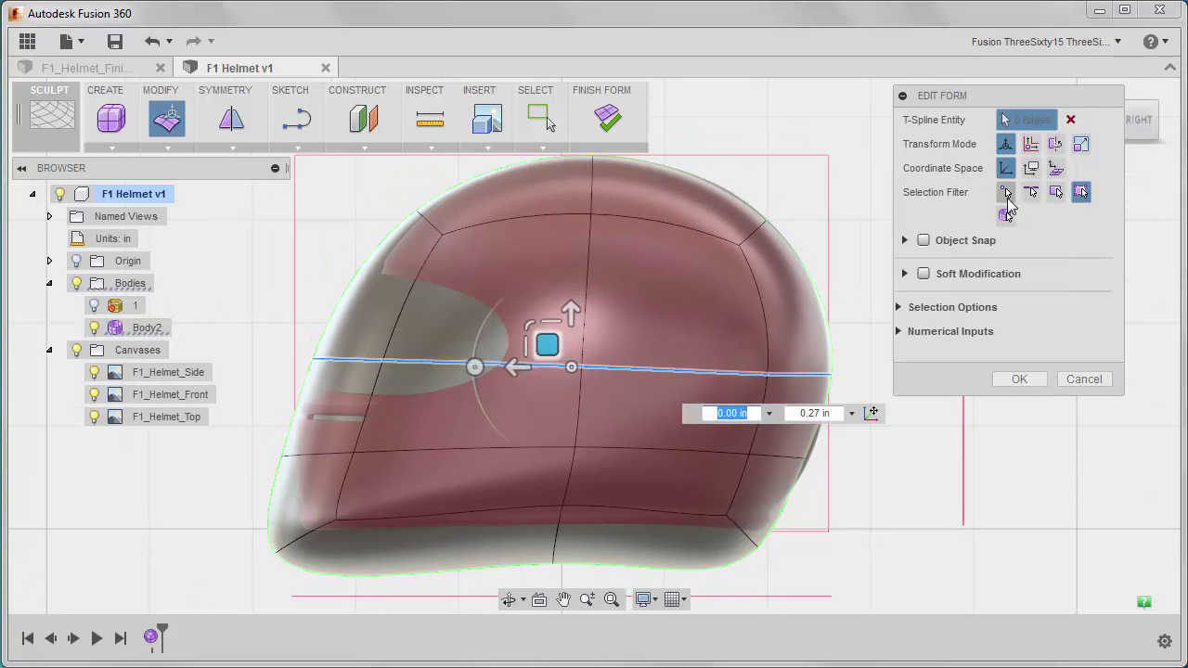
Restrict selection to vertices and move the upper front vertices about 0.29 in up and 0.72 in back, and the bottom front ones 1.33 in down and 1.92 in back
left_click(1006, 191)
left_click_drag(380, 185, 466, 249)
left_click_drag(409, 198, 435, 189)
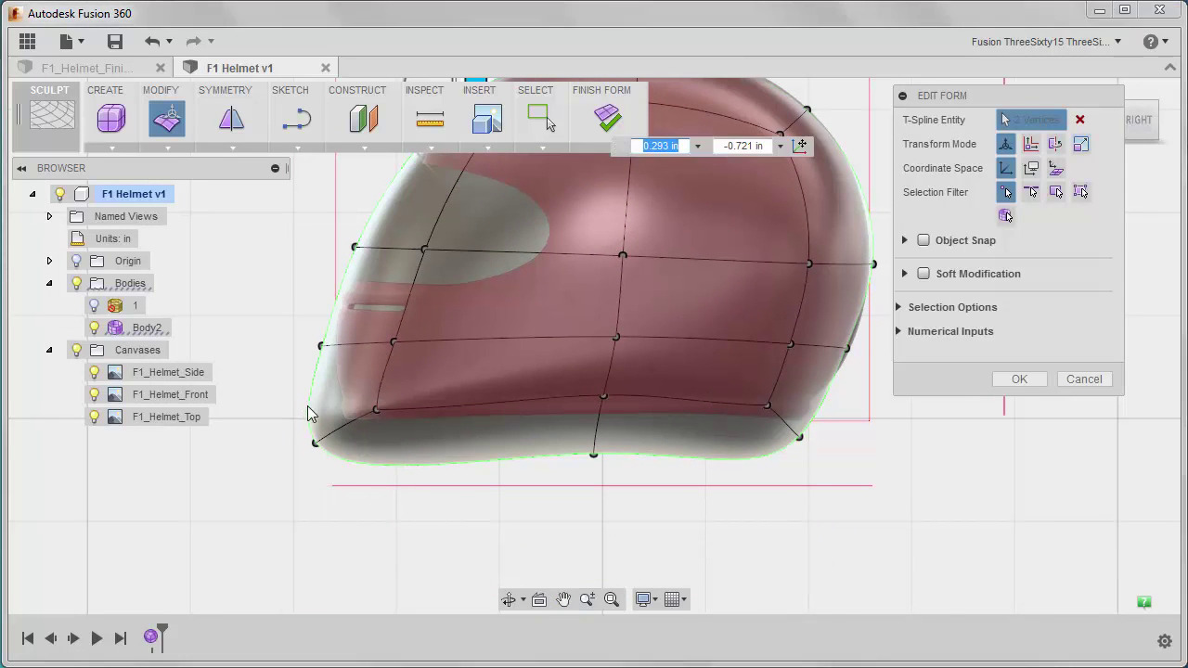
left_click_drag(293, 384, 411, 484)
left_click_drag(321, 401, 402, 460)
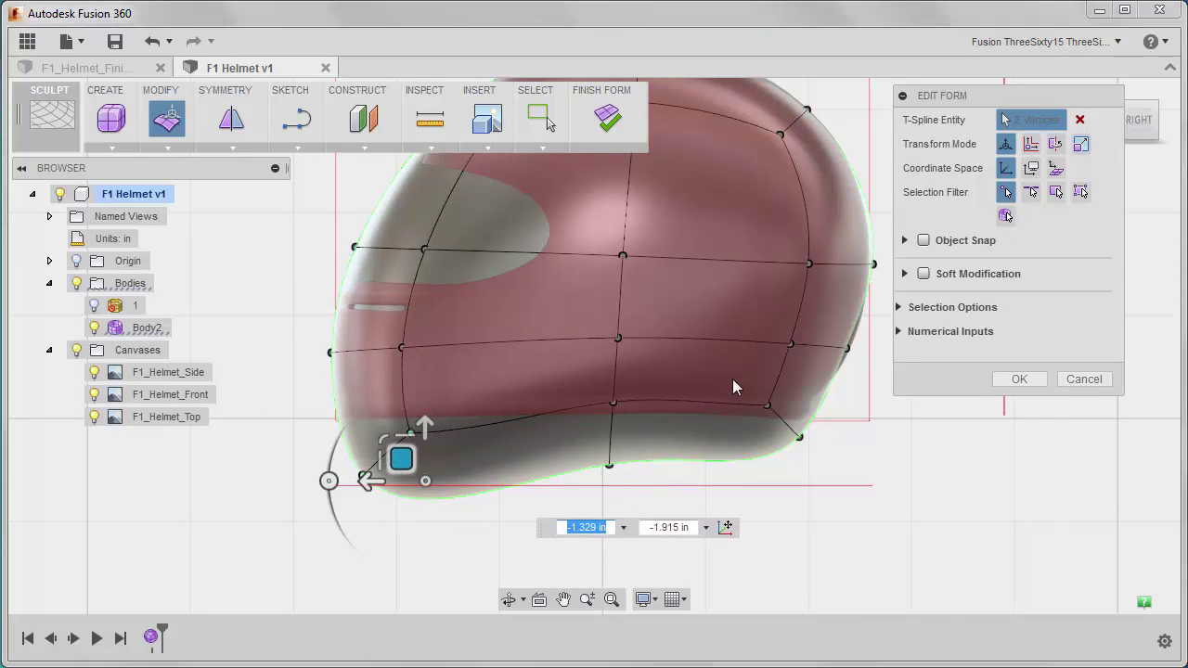
Move the bottom rear vertices down and forward and the bottom middle vertices about 1.8 in down and 0.7 in forward
left_click_drag(733, 381, 844, 483)
left_click_drag(759, 398, 745, 437)
mouse_move(562, 390)
left_mouse_down()
mouse_move(615, 442)
mouse_move(575, 427)
mouse_move(562, 470)
mouse_move(589, 512)
mouse_move(635, 482)
left_mouse_up()
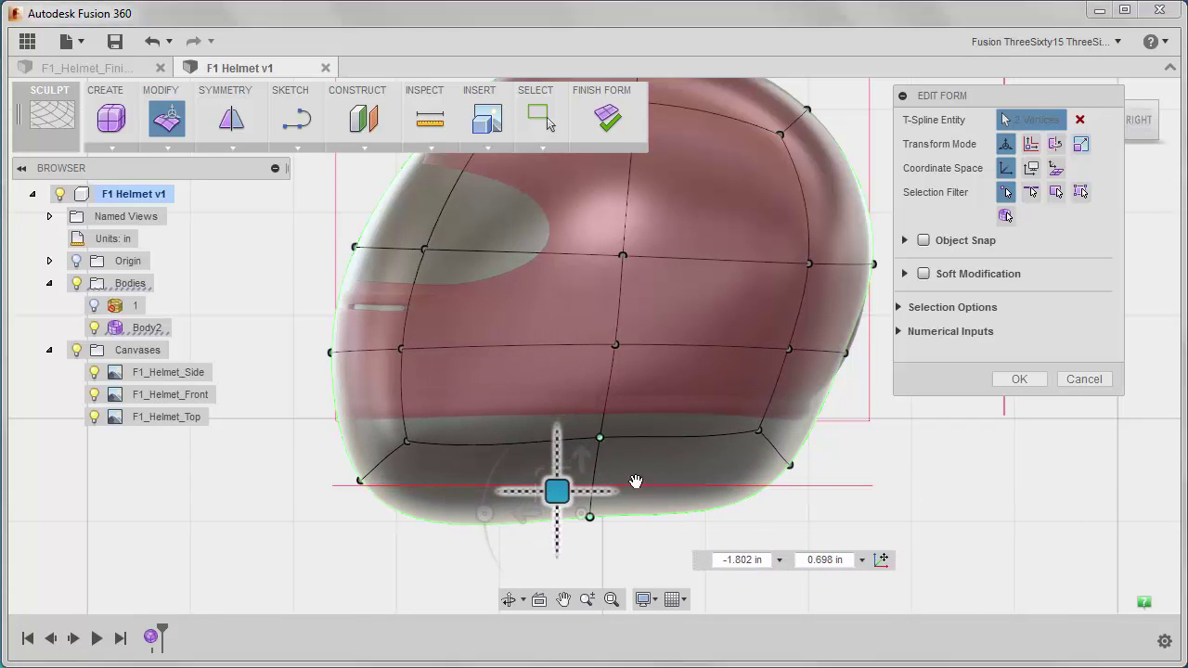
left_click_drag(734, 412, 804, 497)
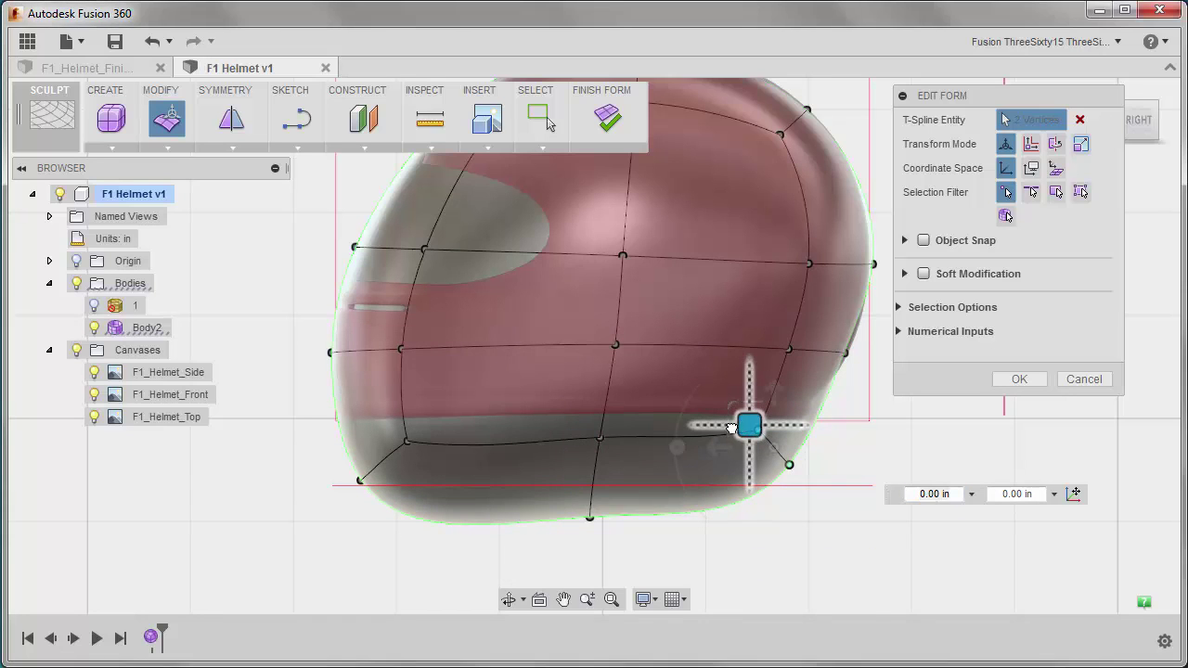
left_click_drag(733, 427, 710, 428)
Move the rear vertex of the lower edge loop back about 0.2 in and finish editing the form
left_click_drag(828, 332, 861, 391)
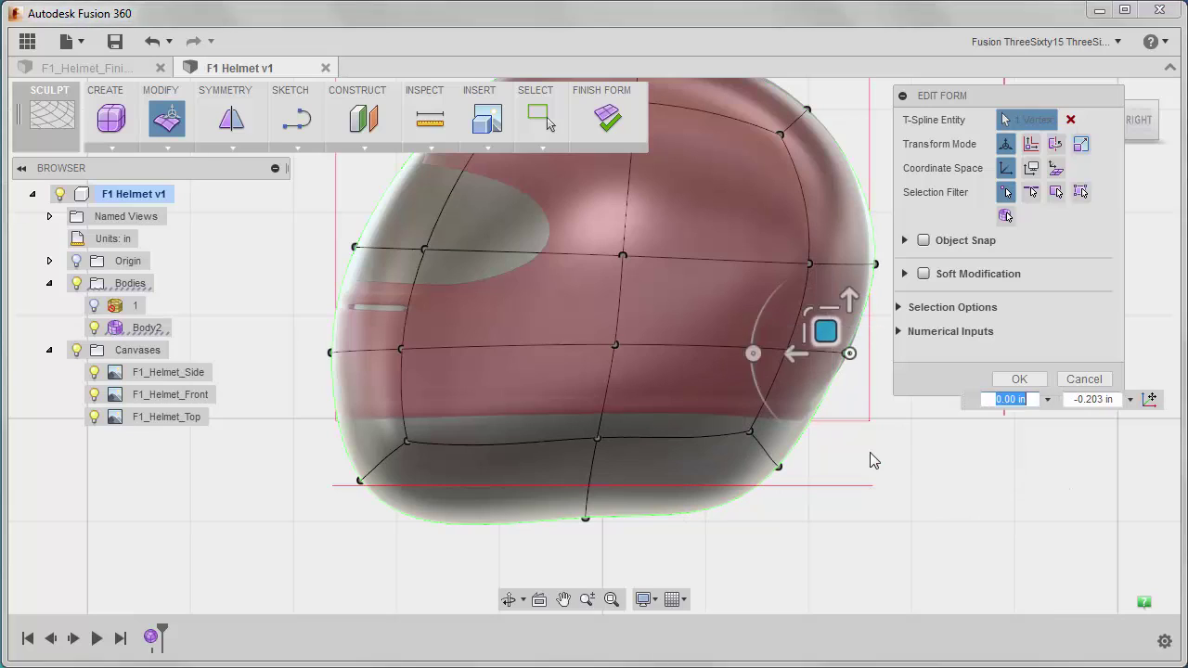
left_click(833, 522)
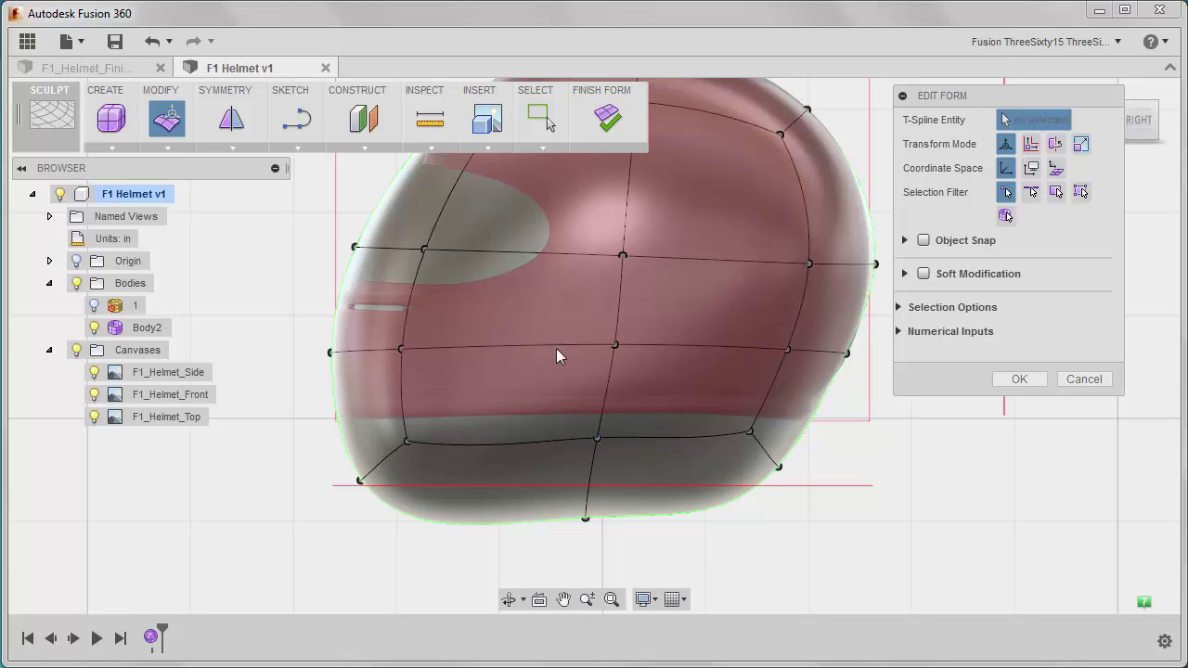
left_click(1019, 380)
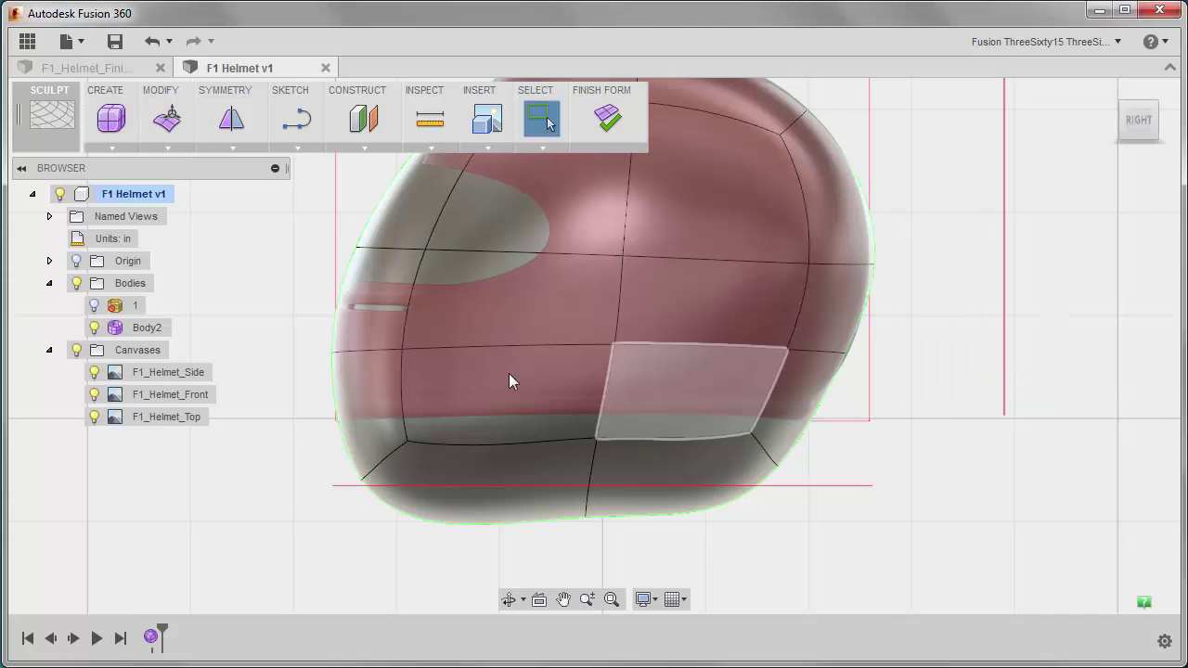
Insert a single simple edge loop at location 0.50 below the lower horizontal edge loop
left_click(452, 350)
right_click(278, 391)
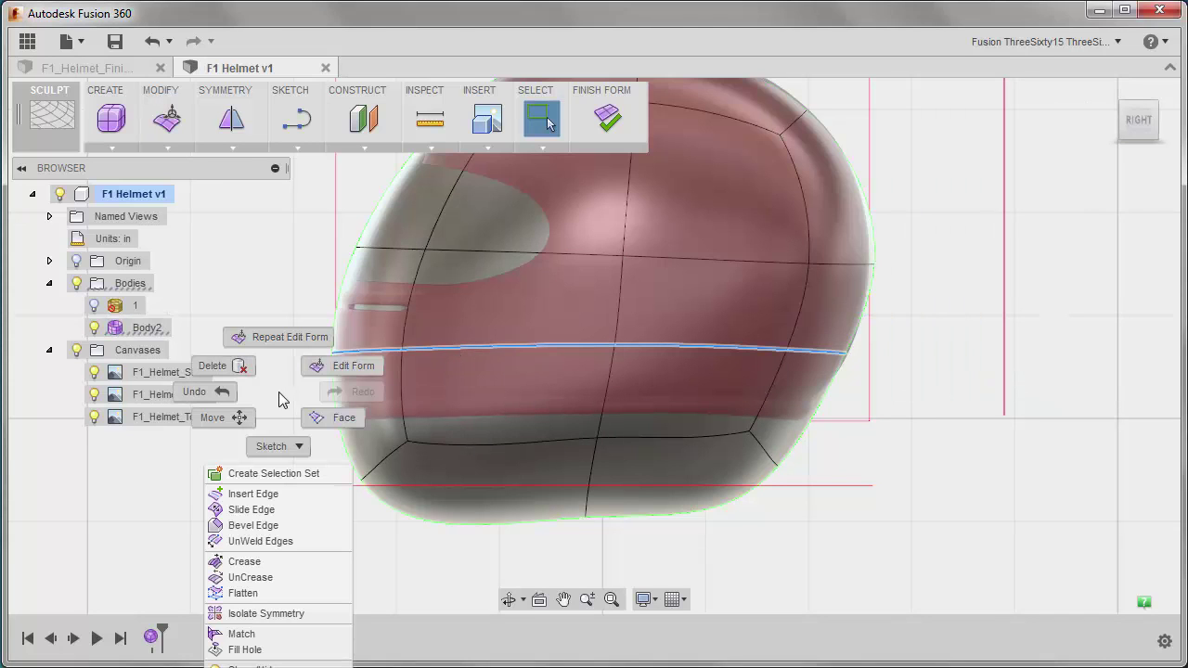
left_click(253, 497)
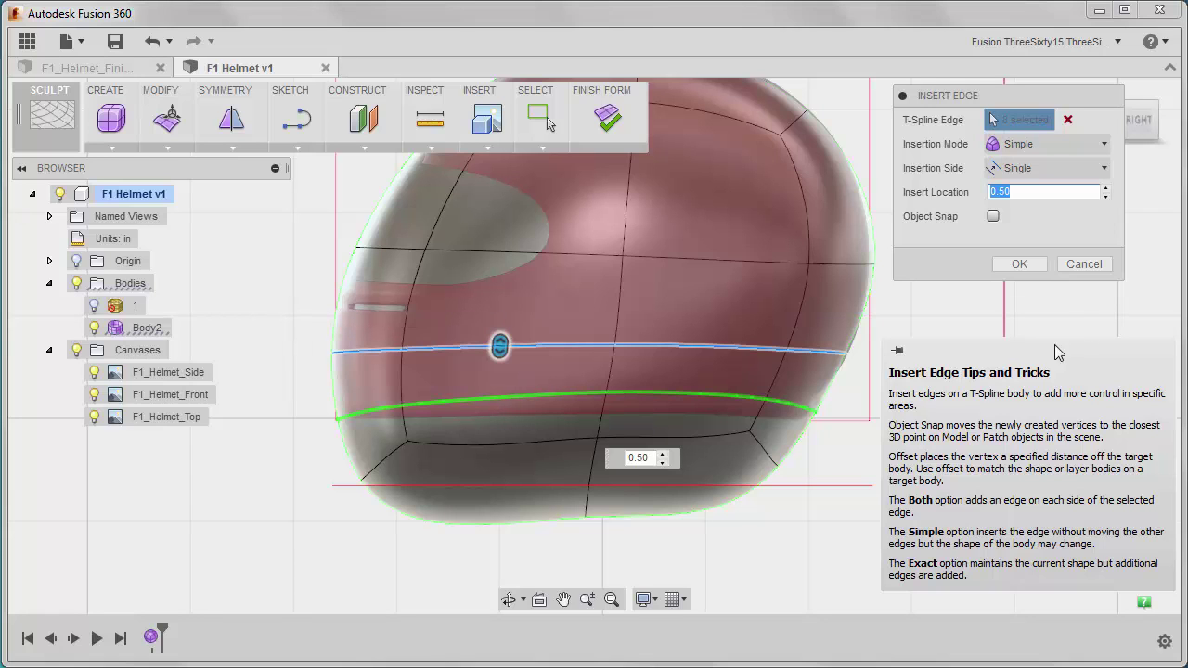
left_click(1020, 265)
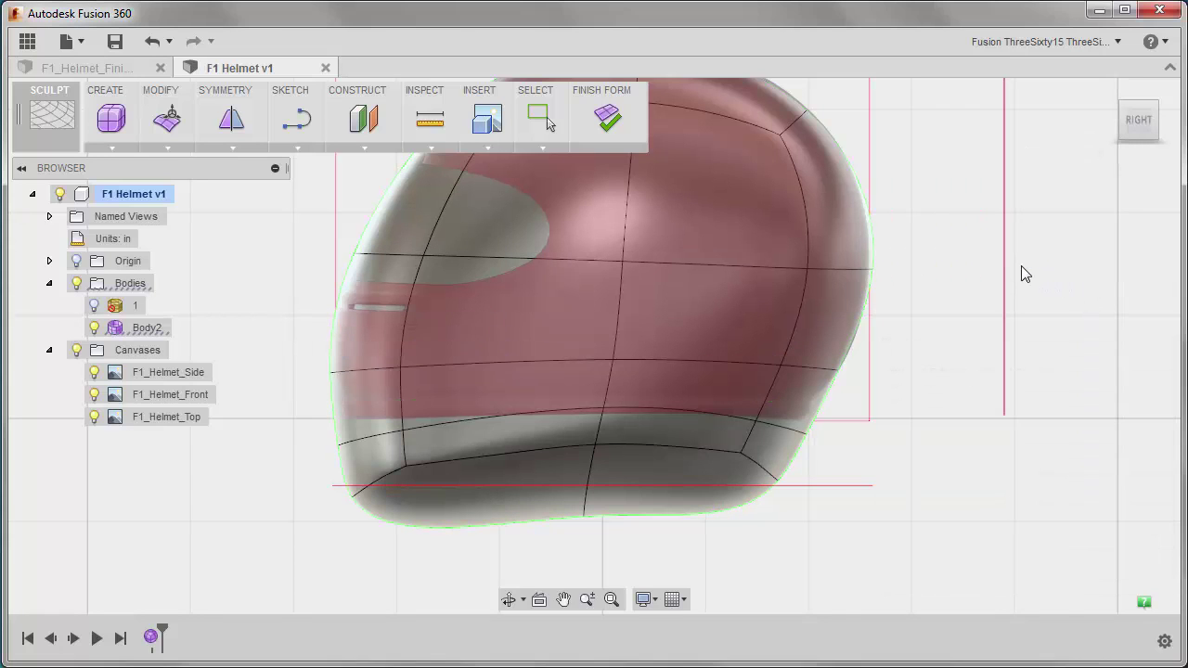
Flatten the new edge loop near the helmet's lower rim with Edit Form by scaling it vertically to about 0.025
double_click(567, 411)
right_click(568, 411)
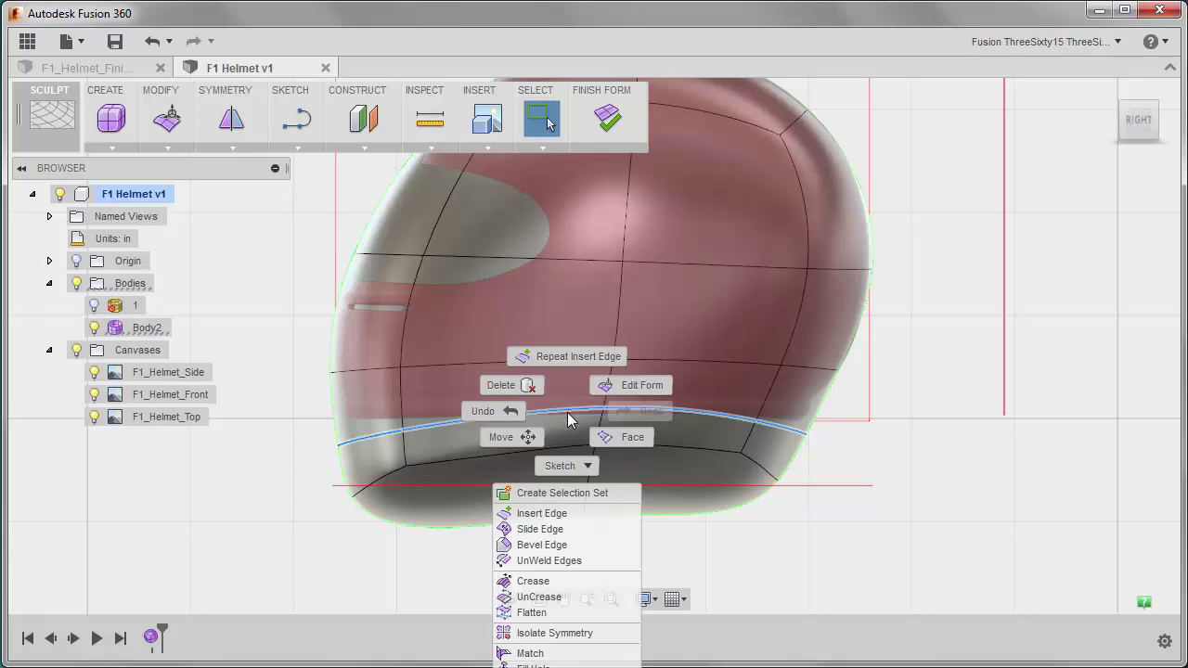
left_click(618, 385)
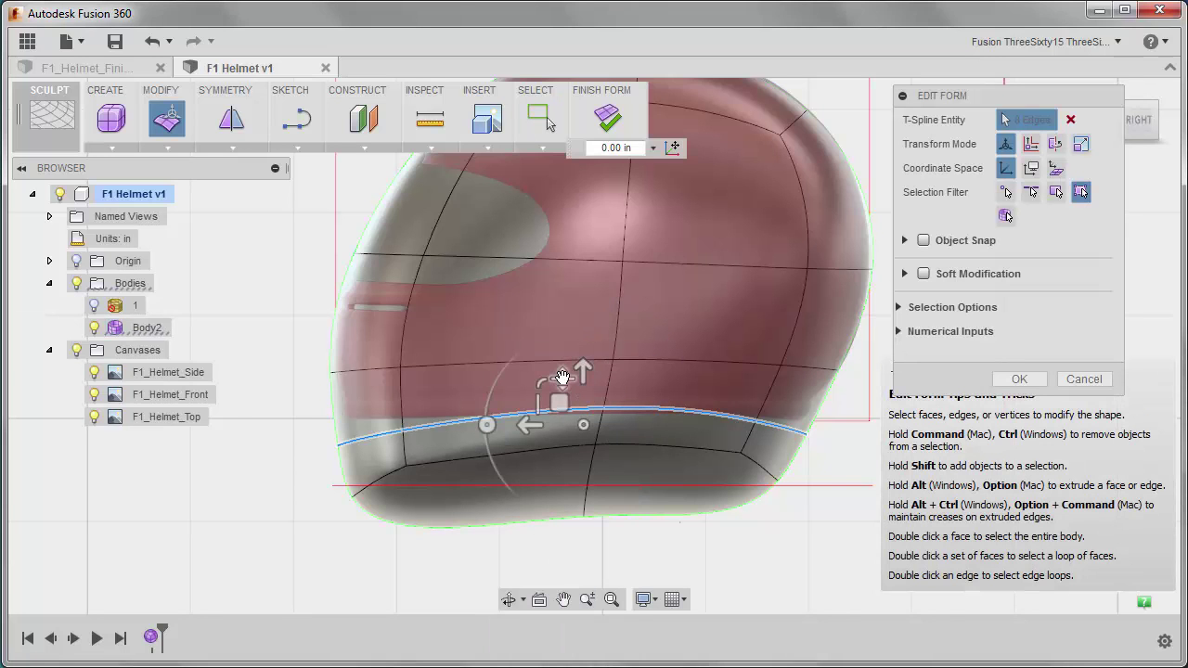
left_click_drag(609, 392, 556, 531)
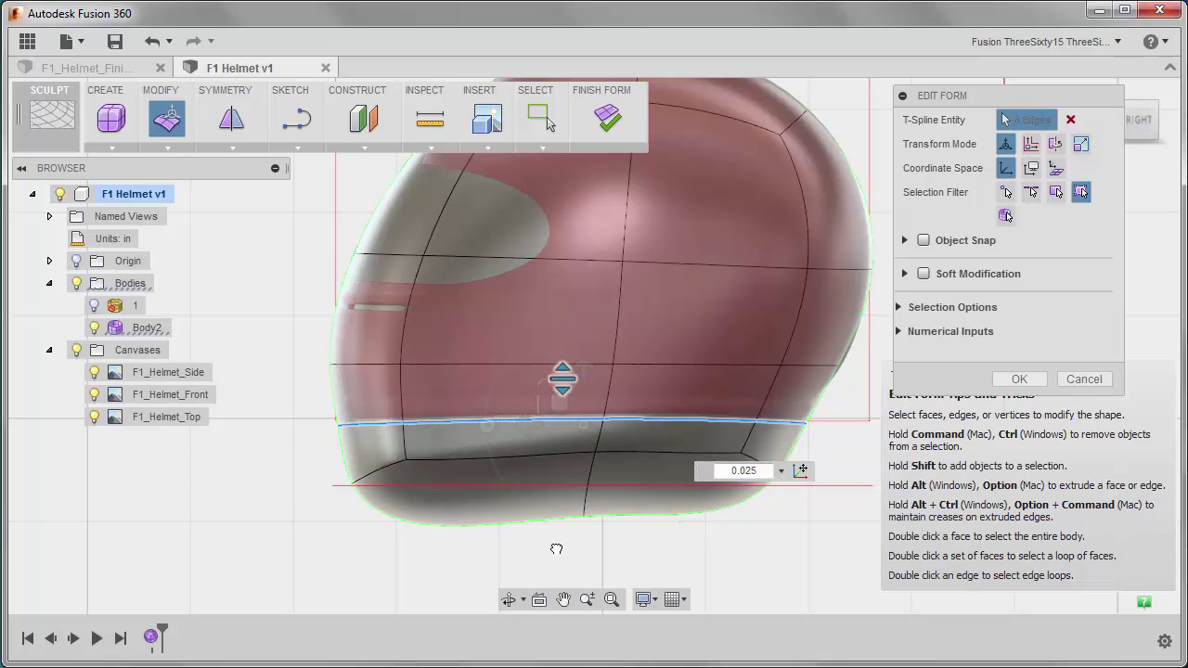
Redo the lower edge loop's flattening with a vertical scale of about 0.002 and move the loop up about 0.563 in
key("ctrl+z")
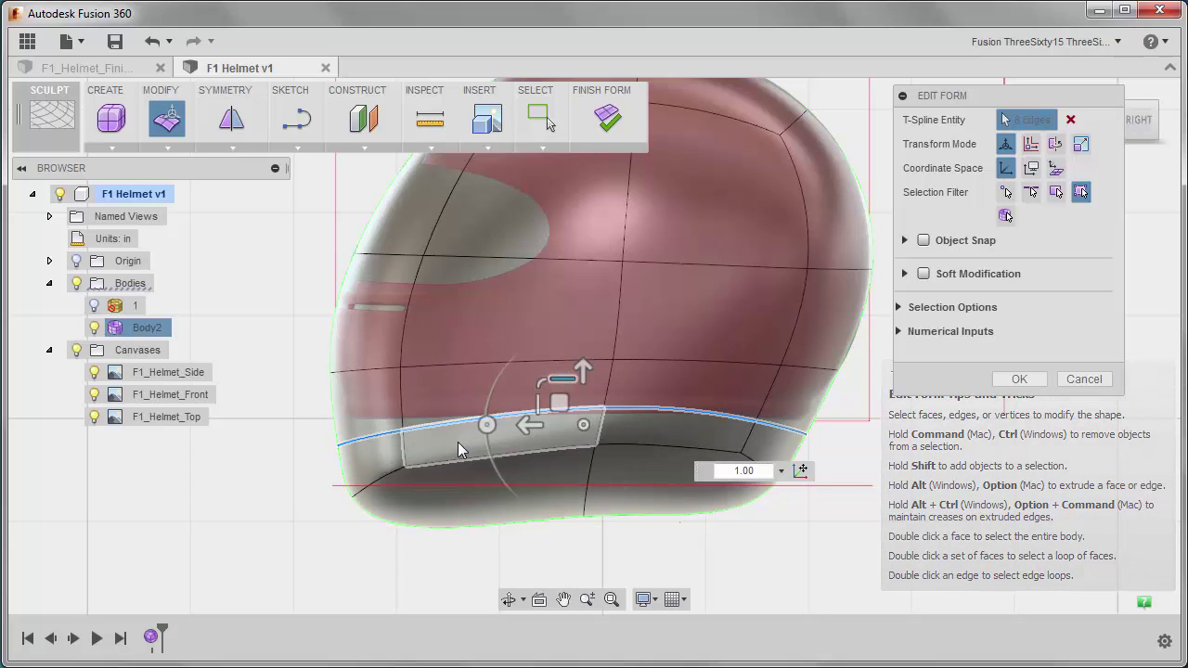
left_click(583, 368)
left_click_drag(583, 369, 567, 518)
left_click_drag(560, 378, 562, 386)
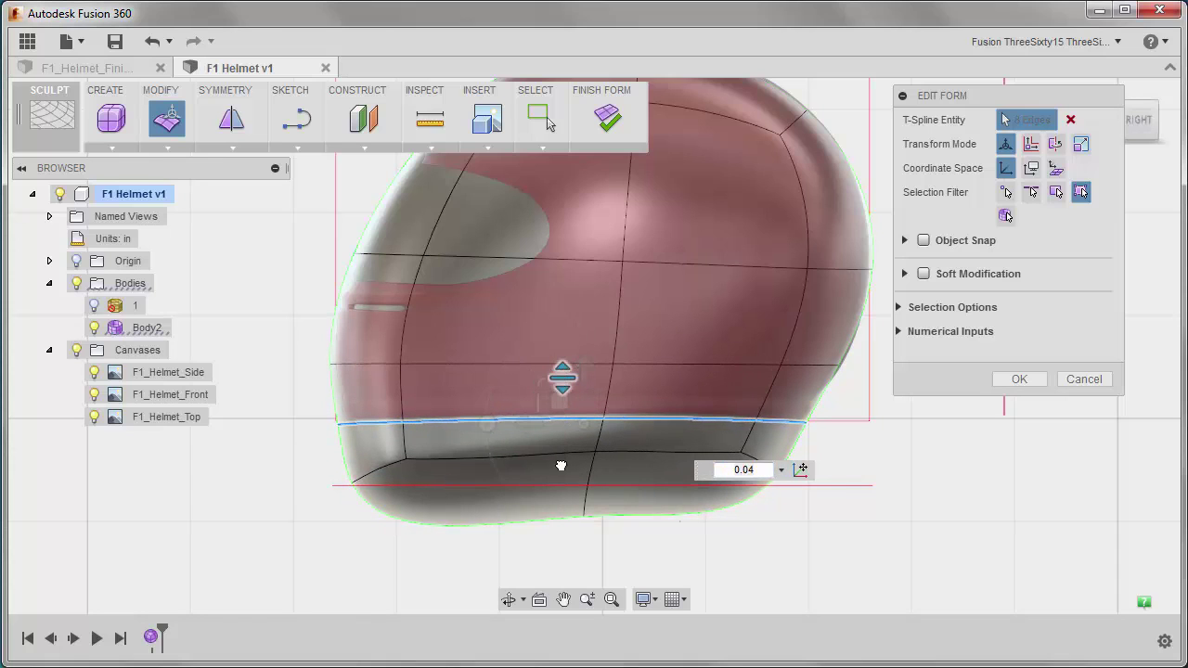
left_click_drag(560, 521, 559, 520)
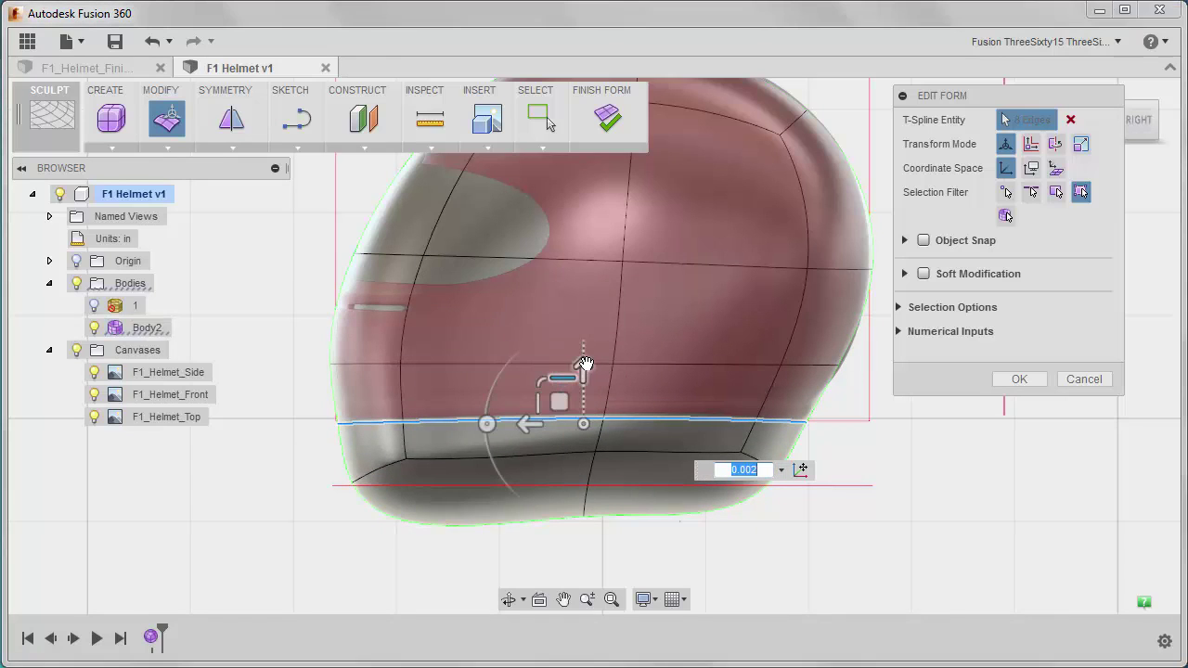
left_click_drag(584, 364, 594, 343)
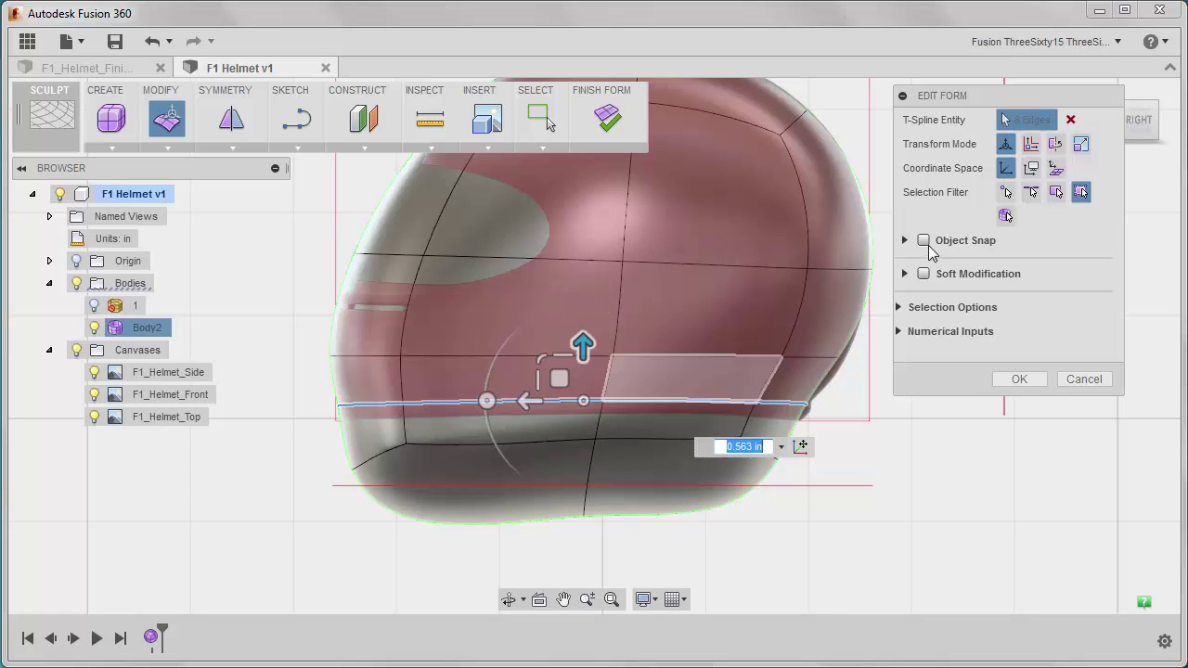
left_click(1011, 380)
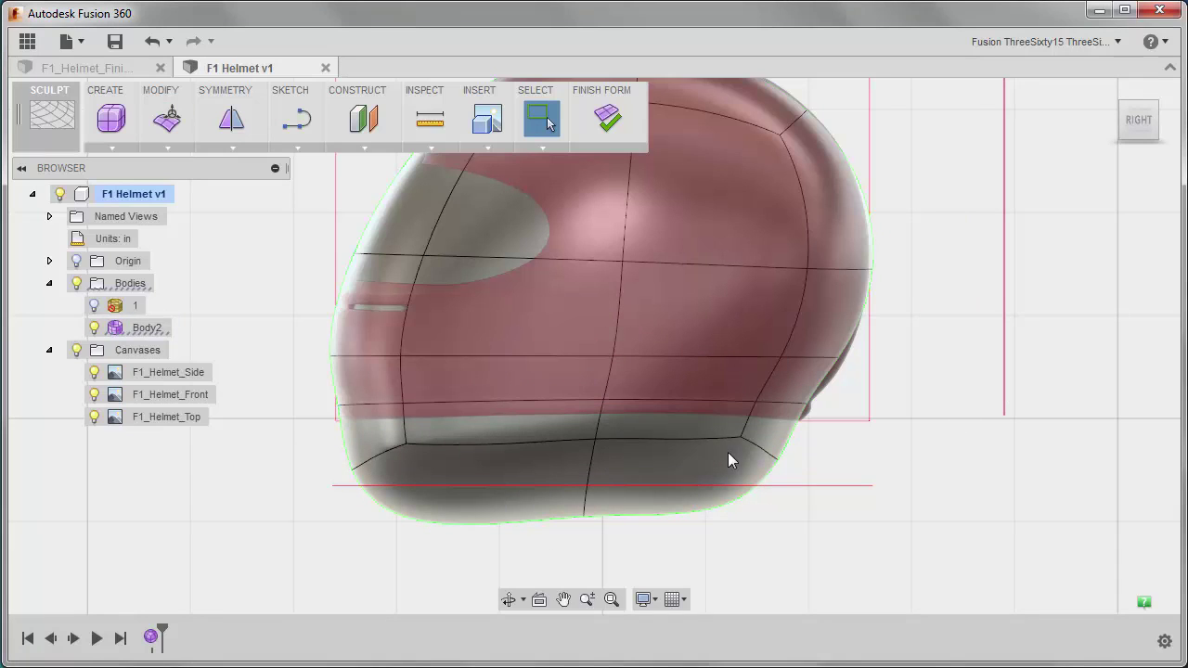
Insert a single simple edge loop at location -0.50, below the flattened lower edge loop
double_click(654, 401)
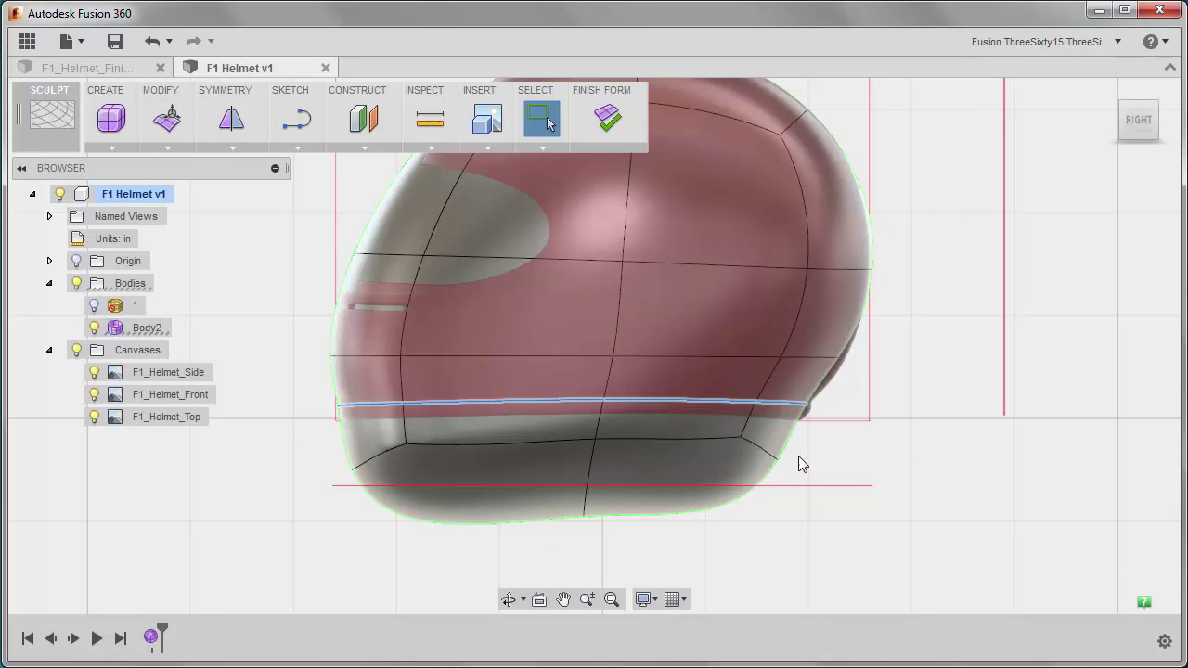
right_click(807, 461)
left_click(784, 559)
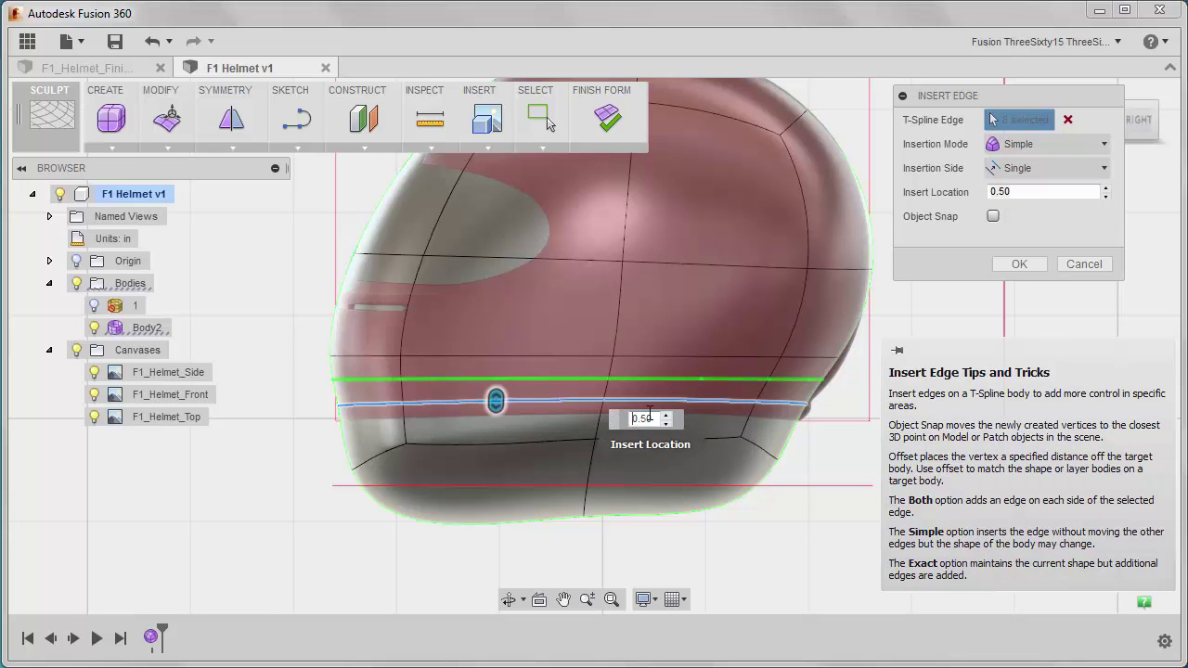
type("-")
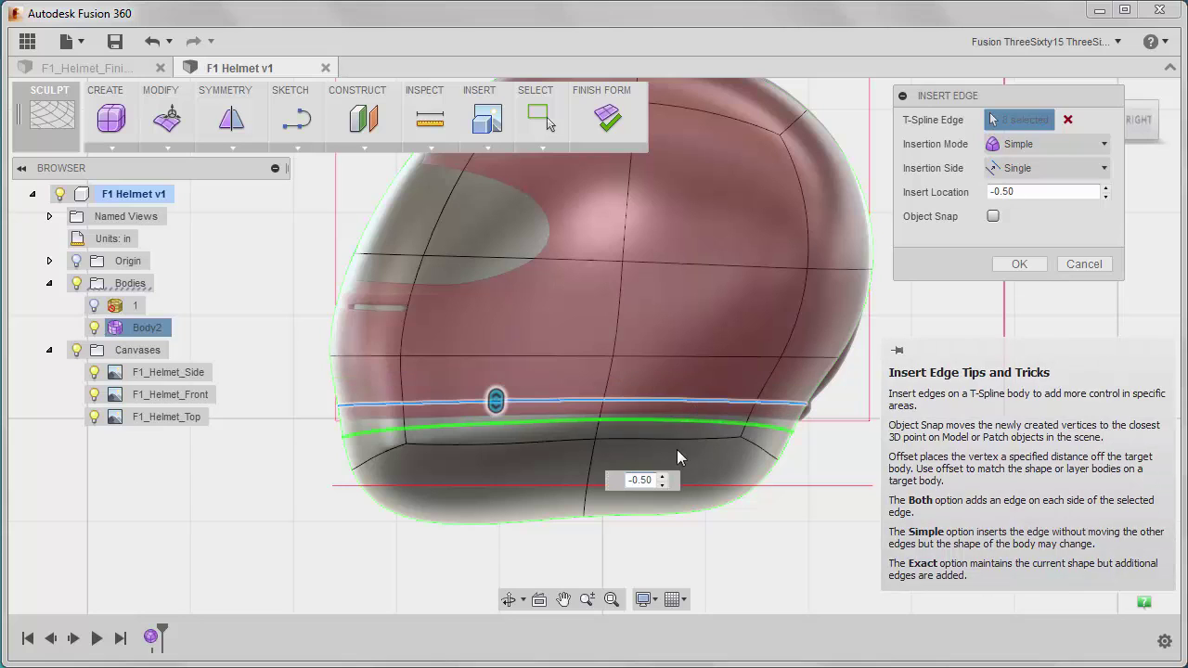
right_click(759, 524)
left_click(793, 539)
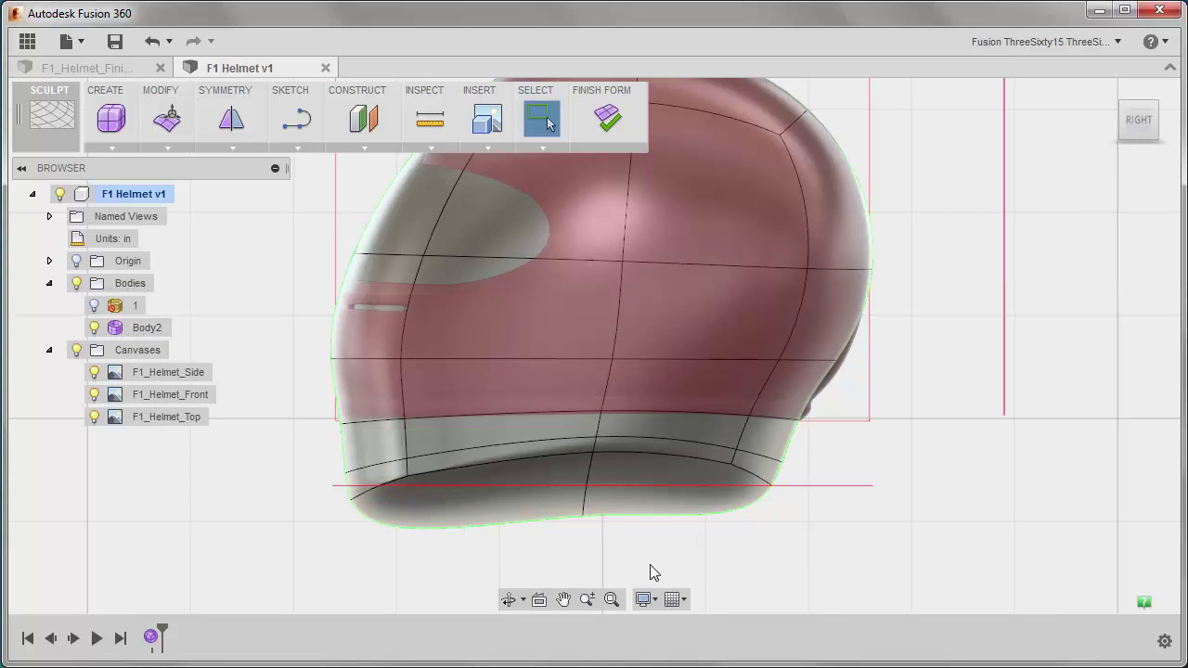
Flatten the newly inserted lowest edge loop with Edit Form by scaling it vertically to about 0.012
double_click(556, 440)
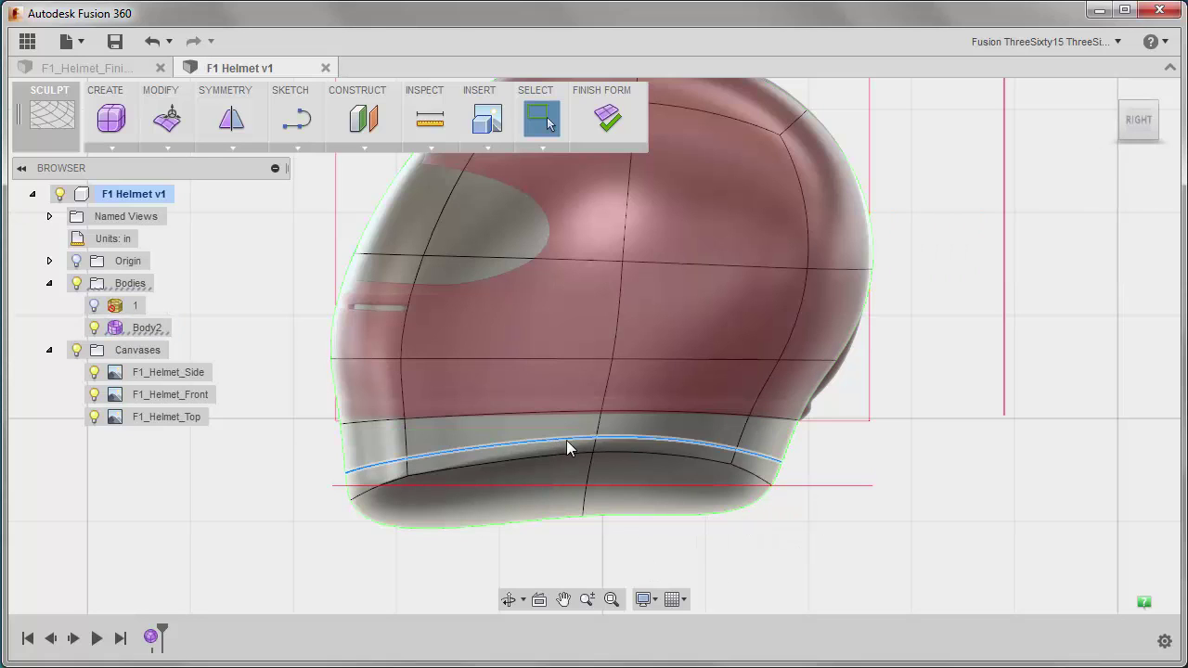
right_click(922, 450)
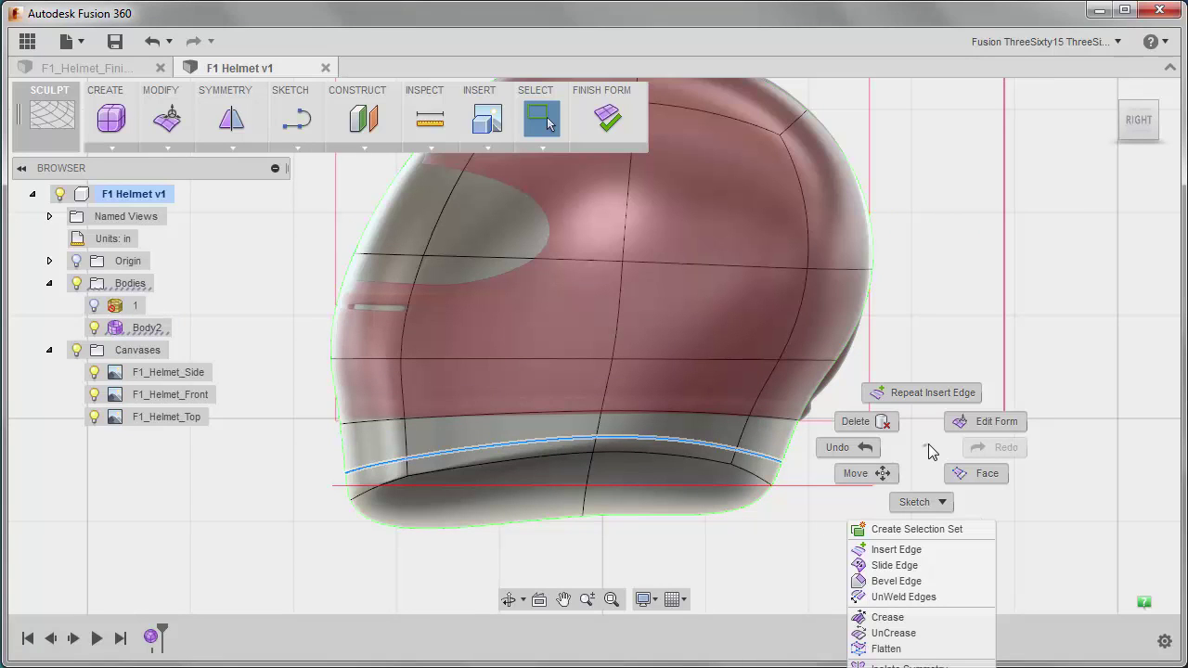
left_click(974, 422)
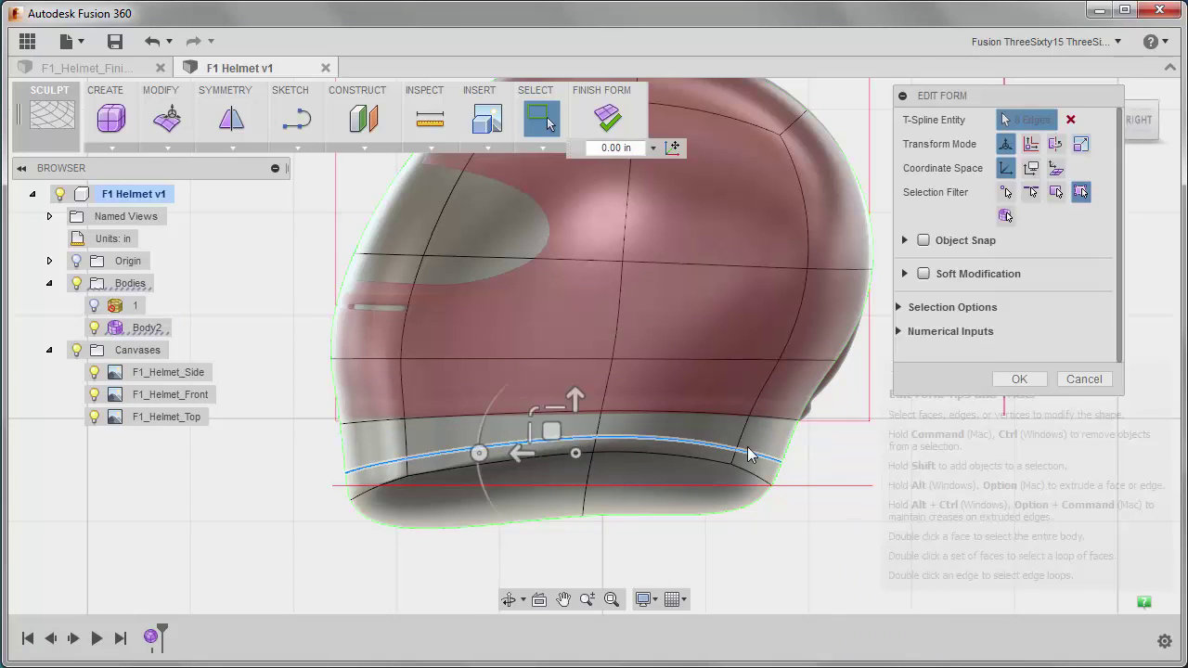
left_click_drag(576, 401, 538, 654)
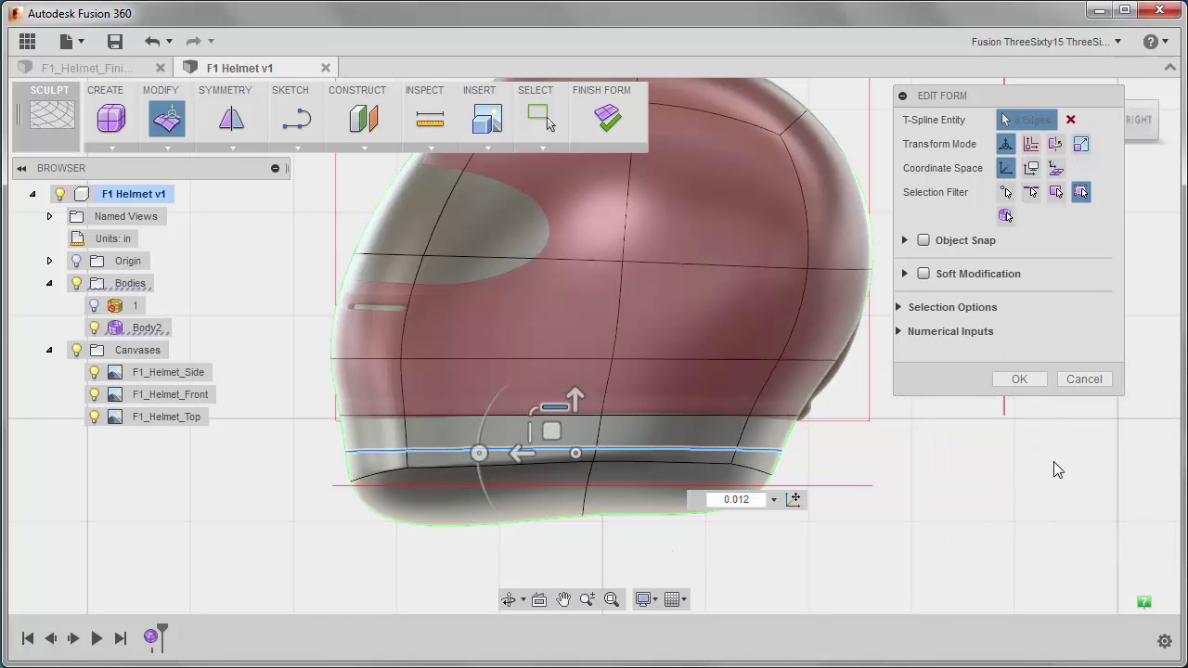
left_click(1018, 381)
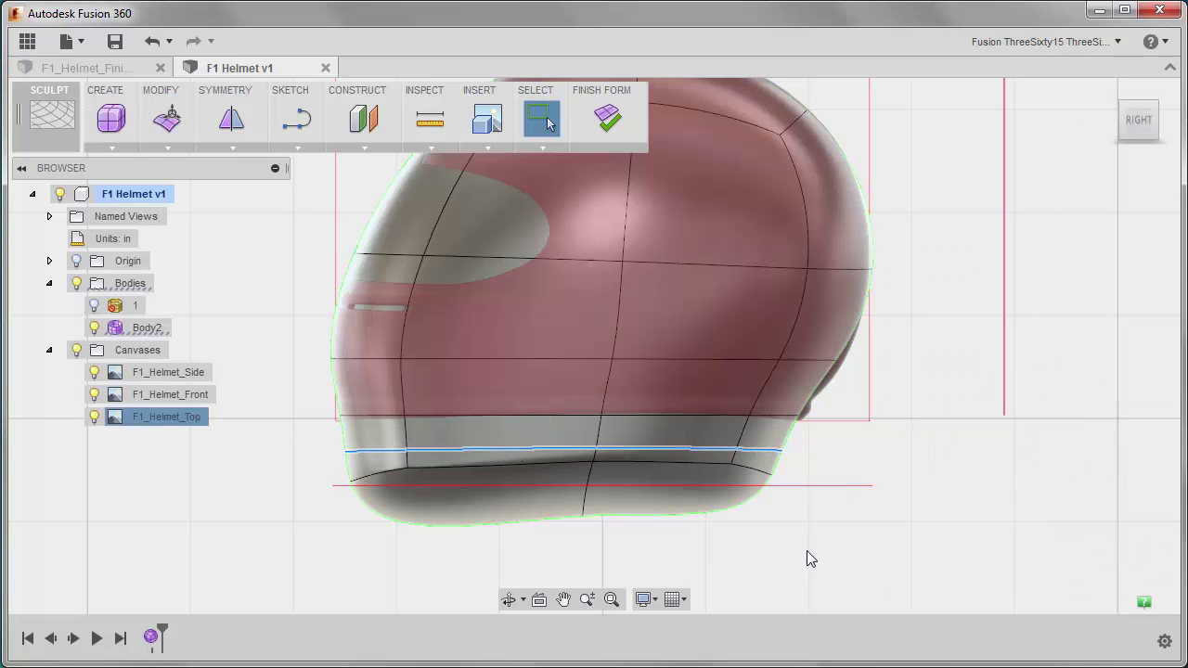
Select all faces below the lowest flattened edge loop together with the F1_Helmet_Top canvas and delete them
left_click_drag(639, 547, 337, 468)
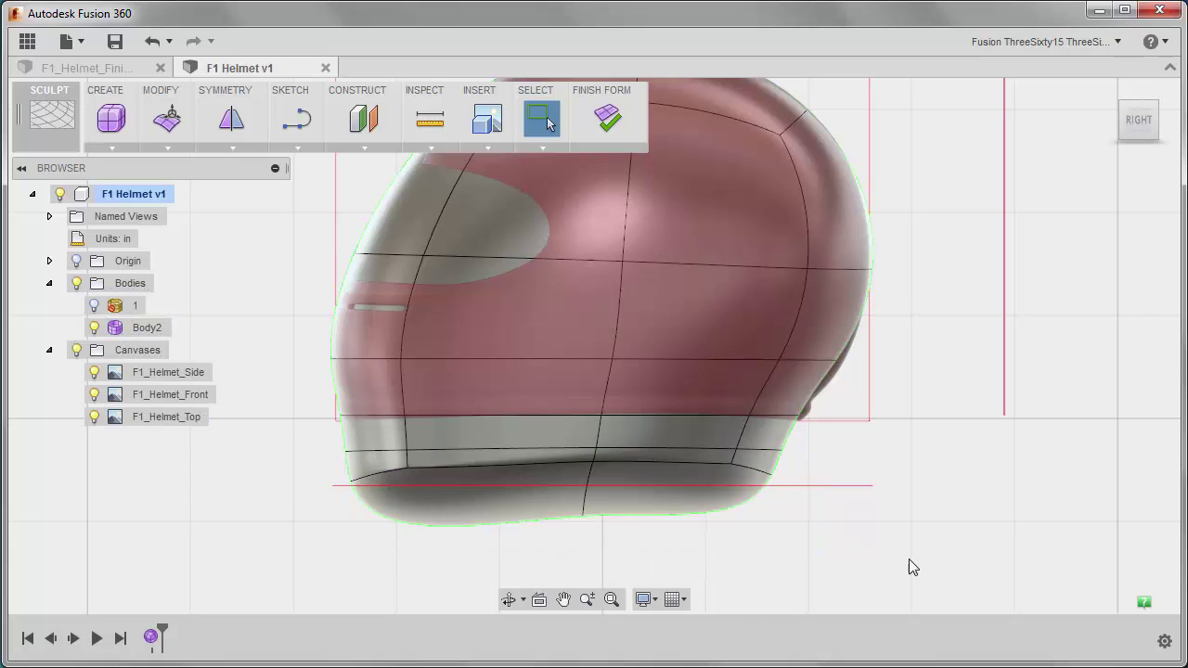
left_click_drag(909, 559, 326, 458)
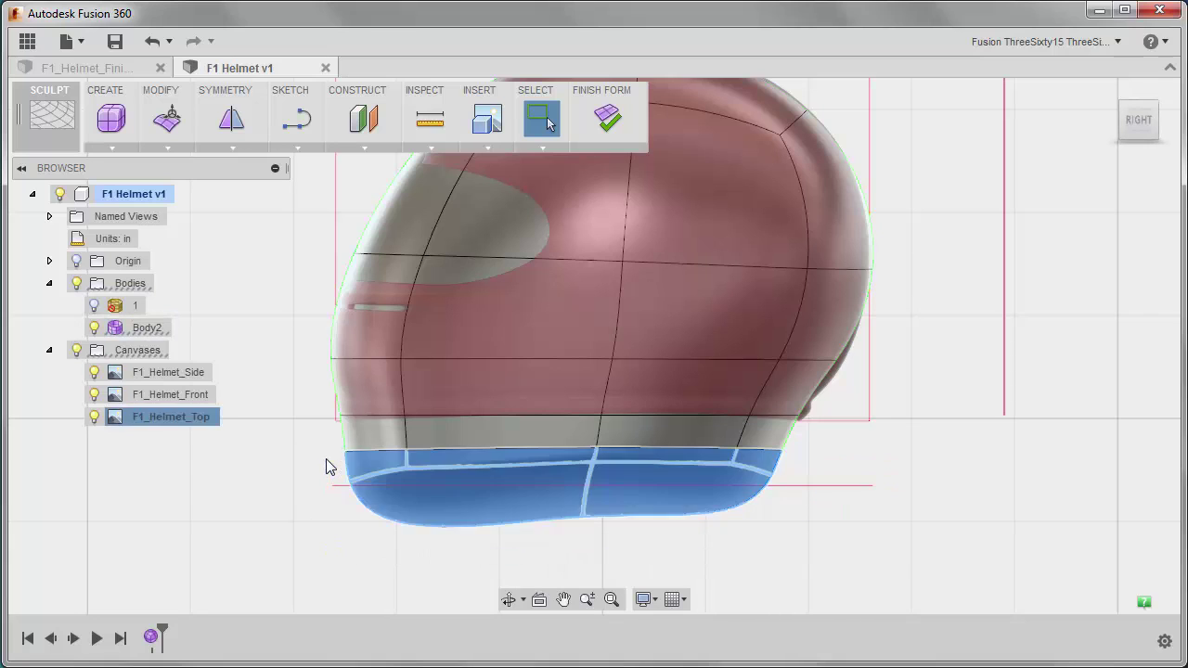
right_click(971, 447)
left_click(911, 429)
middle_click_drag(575, 480, 742, 398, "shift")
left_click(1140, 132)
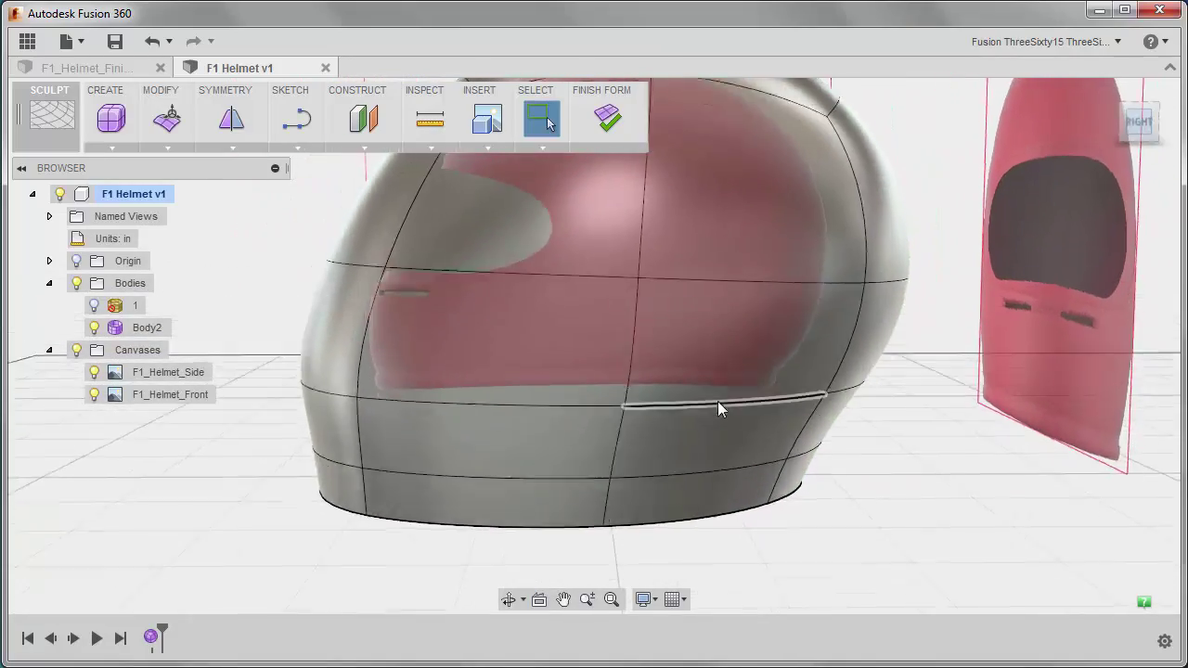
left_click(1012, 211)
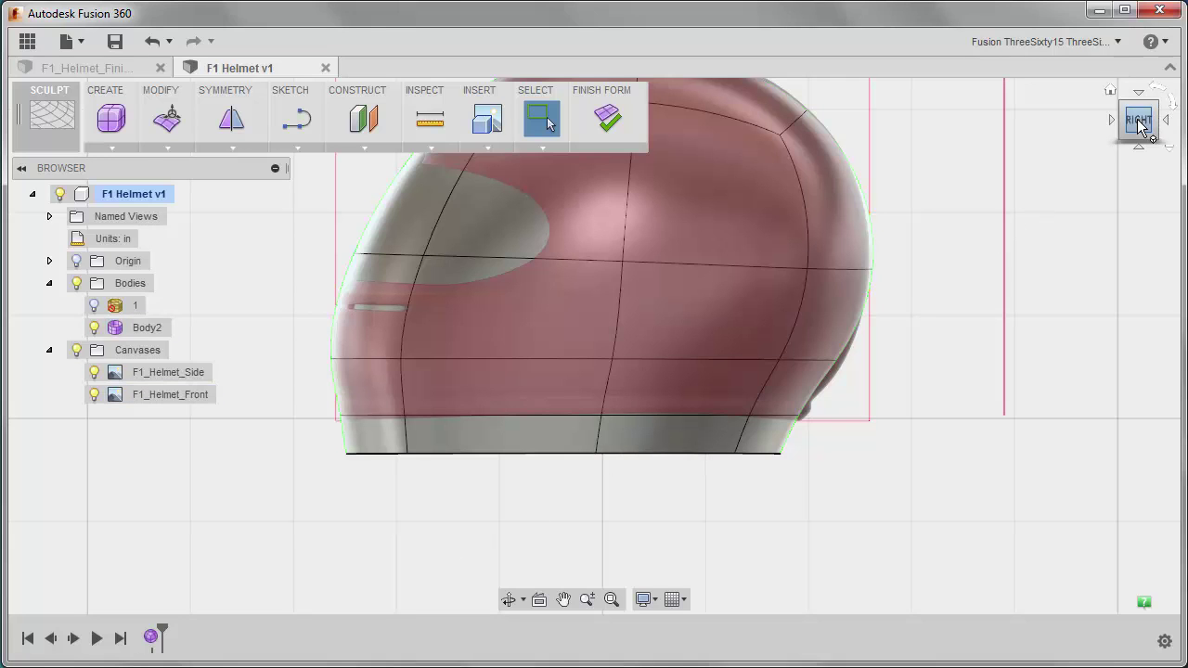
scroll(483, 445, "up", 2)
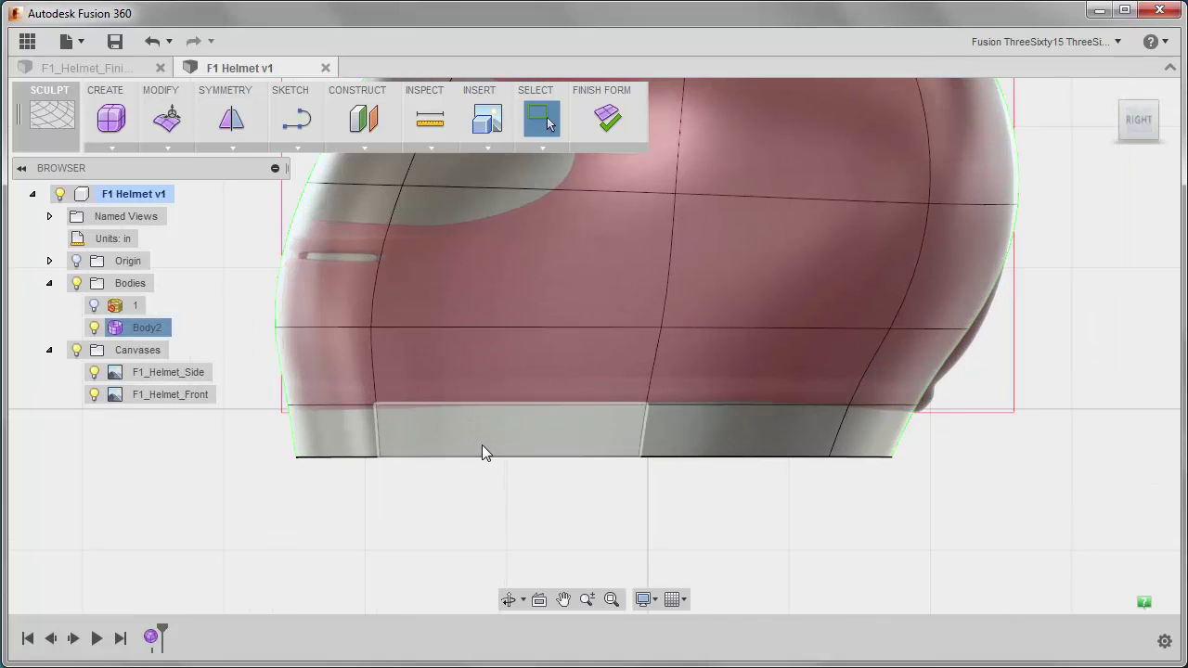
left_click(523, 406)
right_click(564, 510)
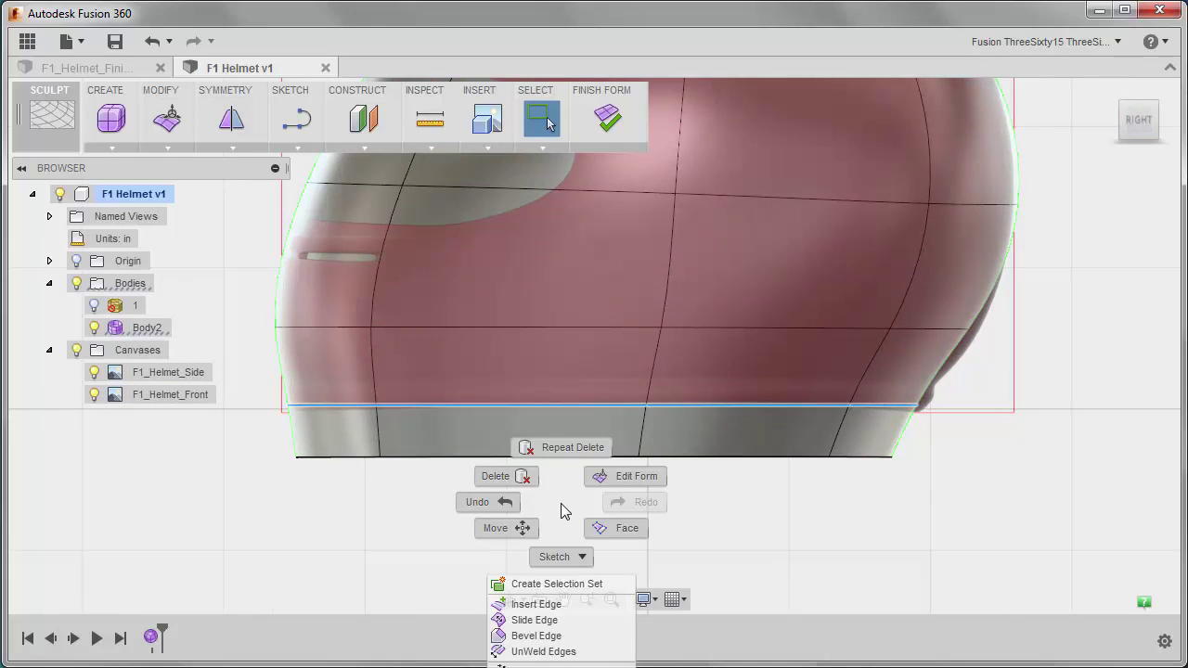
left_click(626, 476)
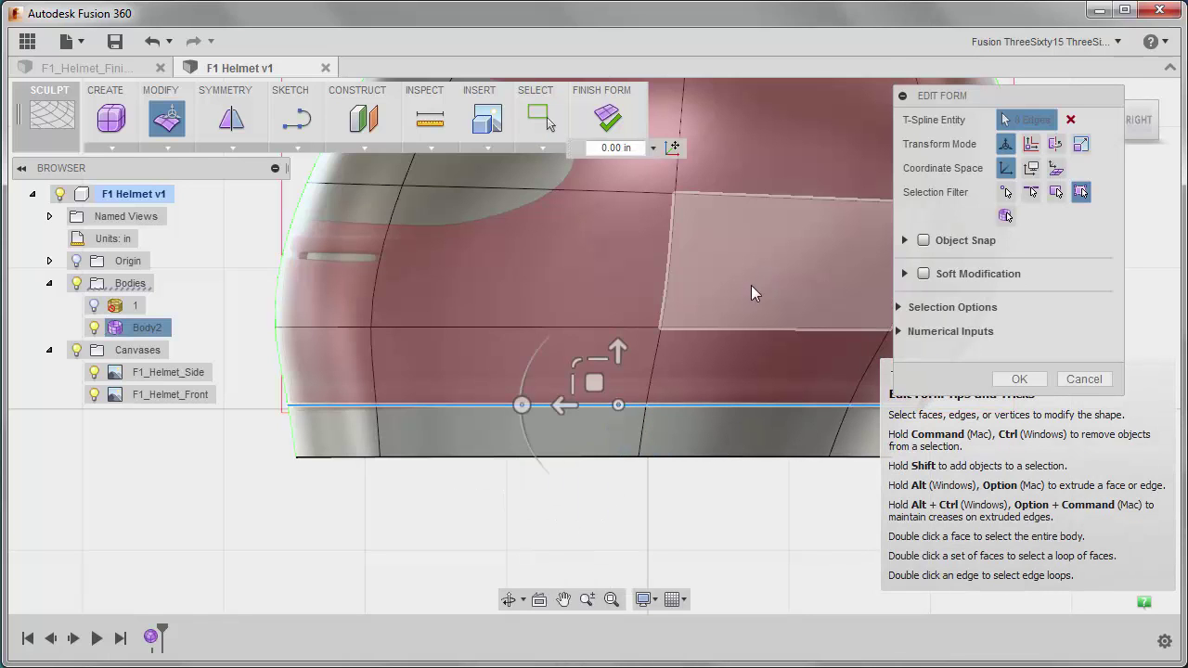
middle_click_drag(485, 345, 462, 357)
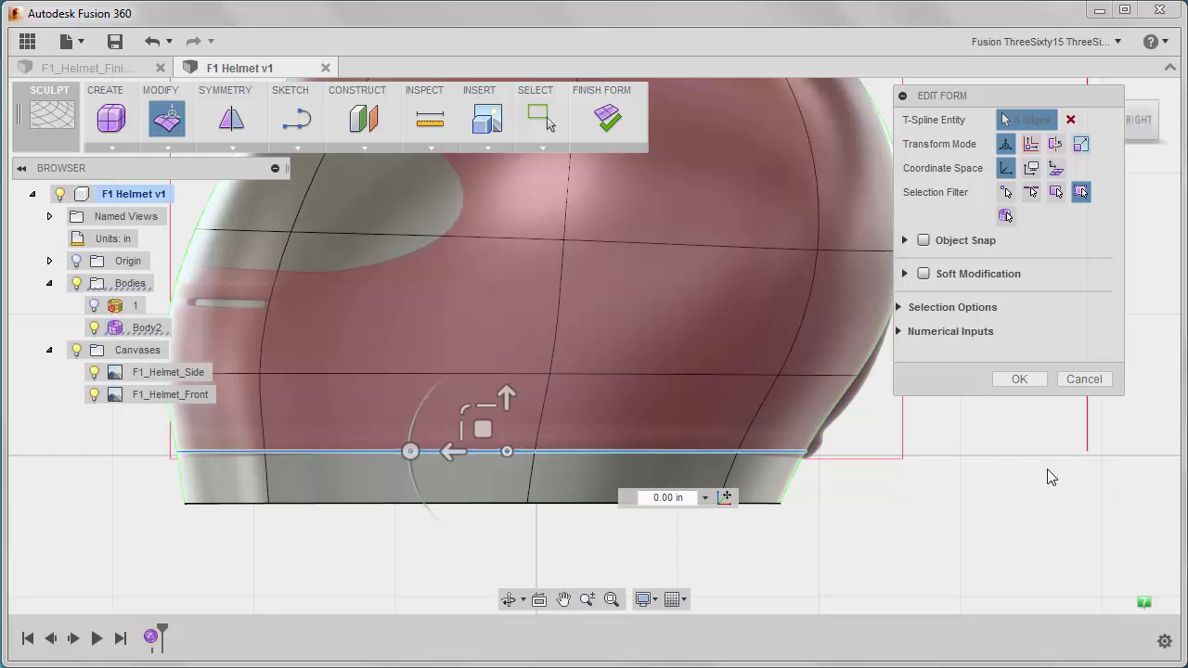
left_click(1084, 379)
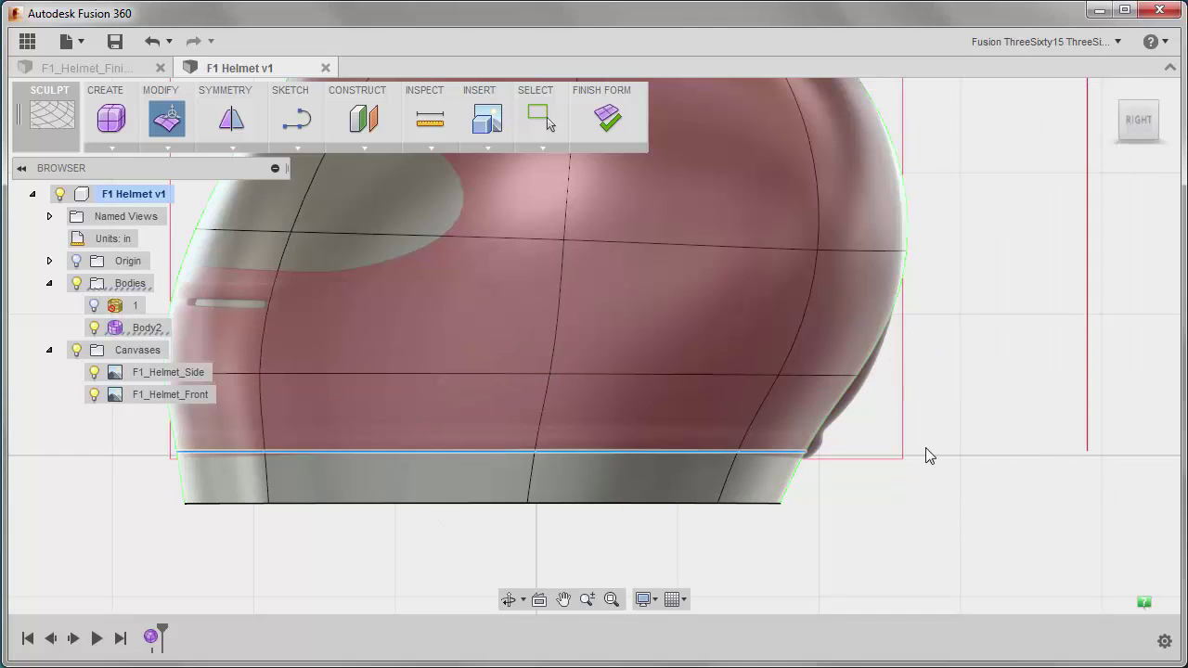
Turn off the display of in-command tips and tricks in the general preferences
left_click(1118, 44)
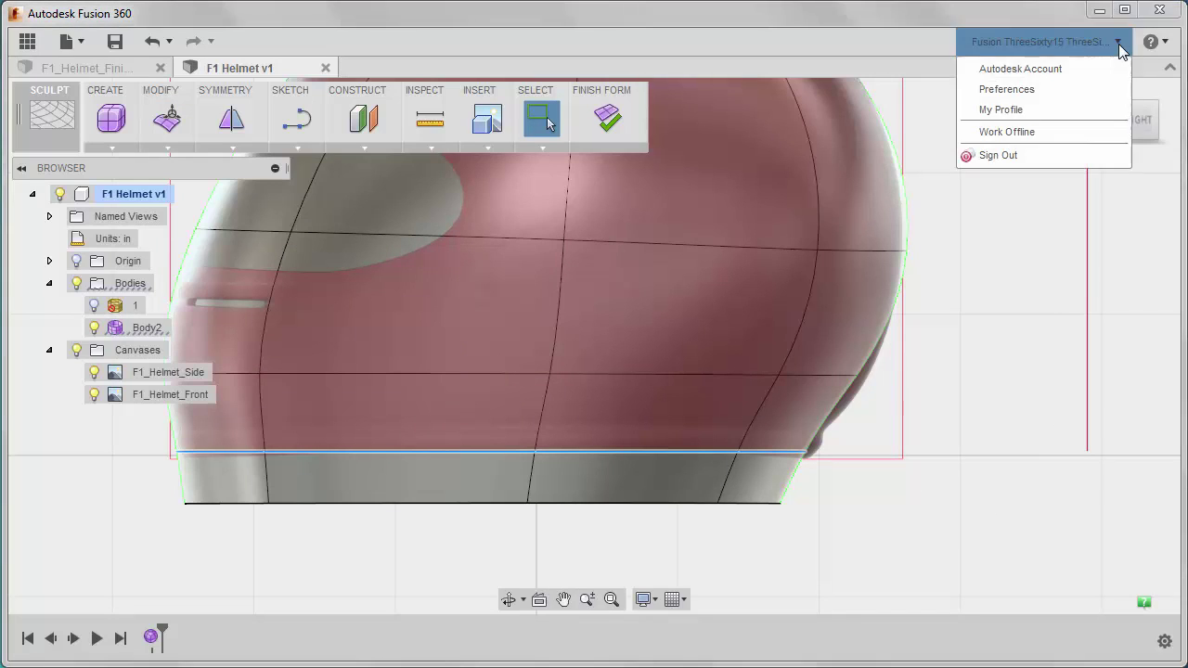
left_click(1012, 90)
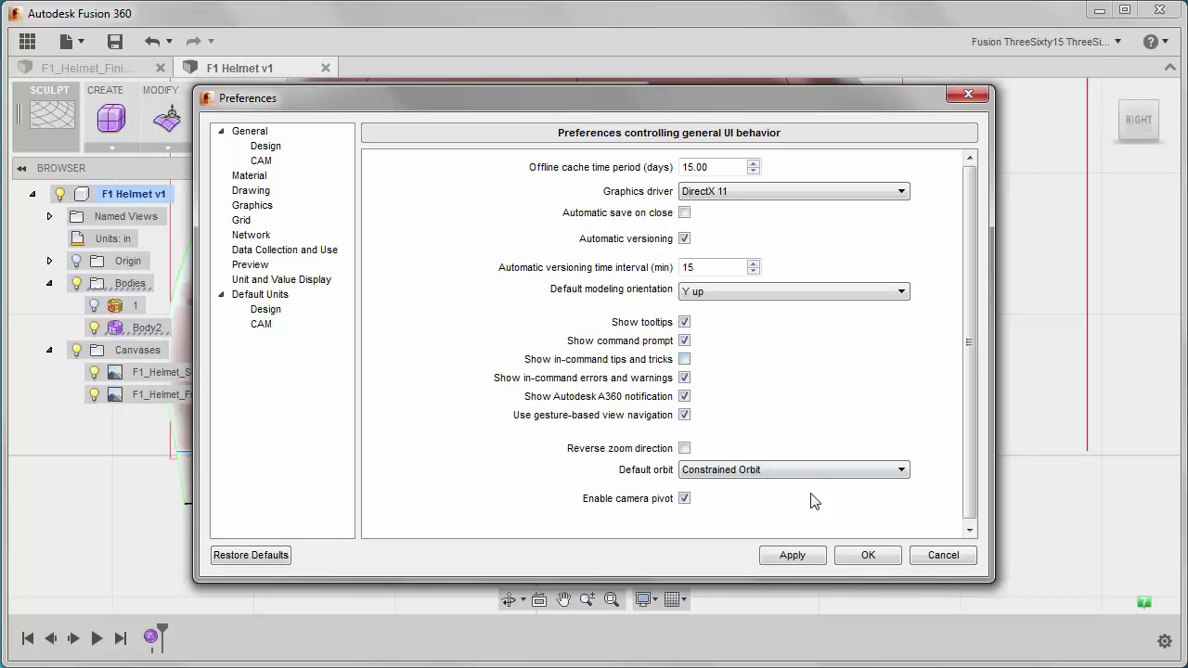
left_click(856, 556)
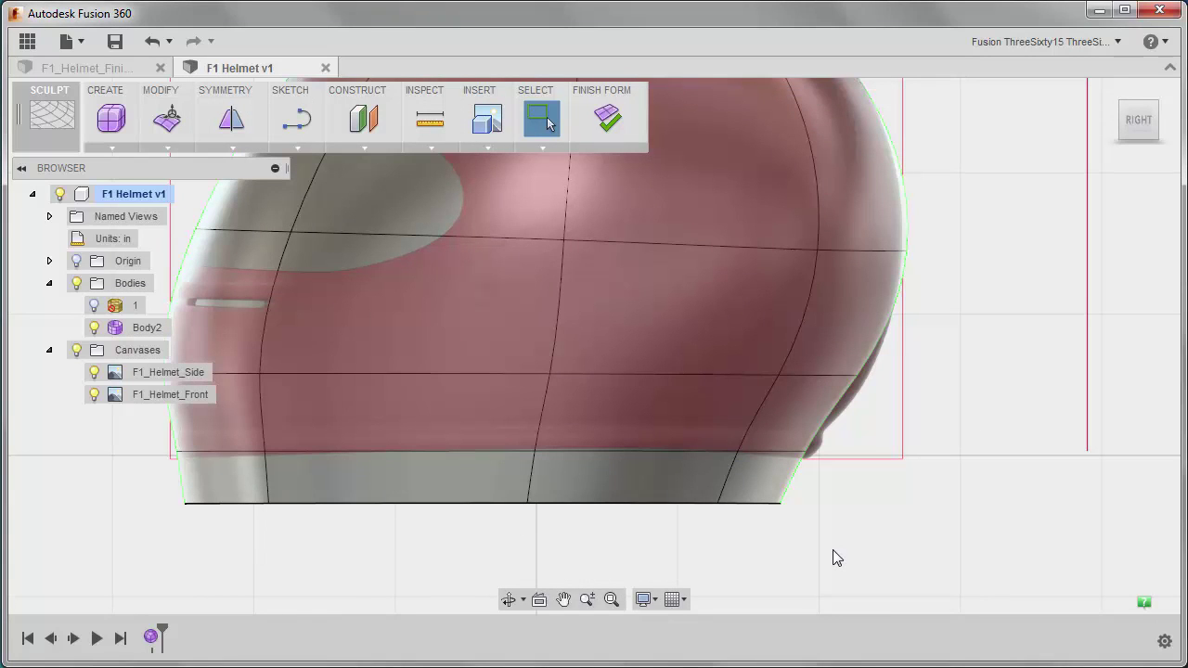
Raise the edge loop just above the open bottom rim with Edit Form, slightly above the side canvas's lower border
middle_click_drag(835, 556, 894, 538)
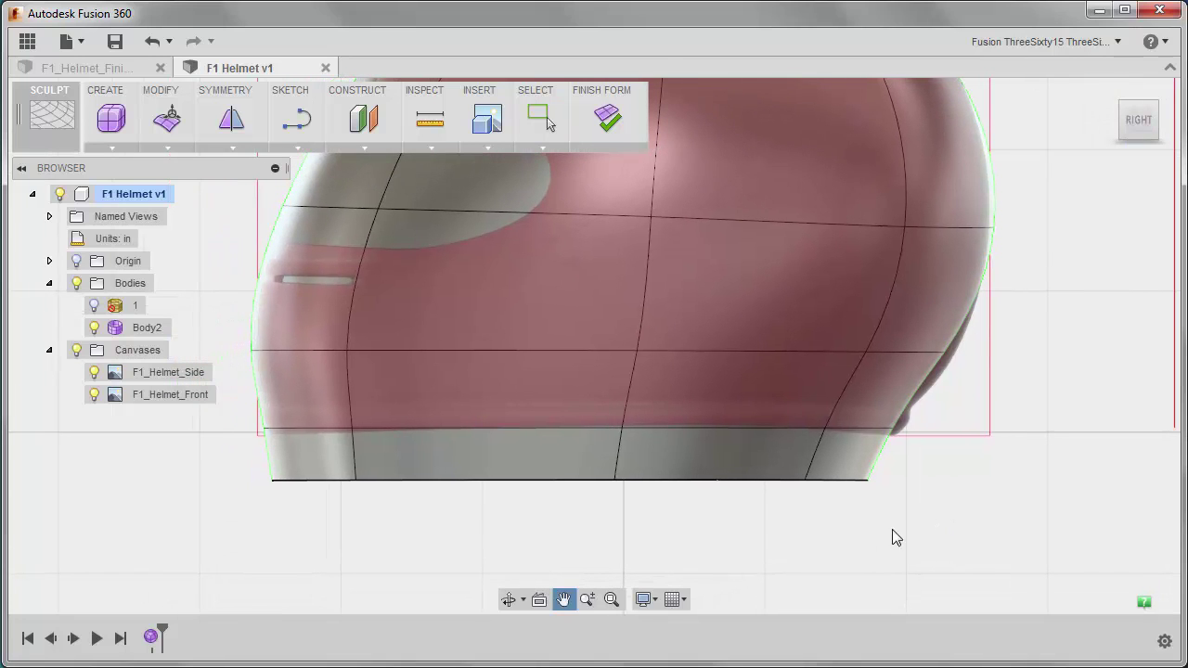
double_click(499, 430)
right_click(121, 462)
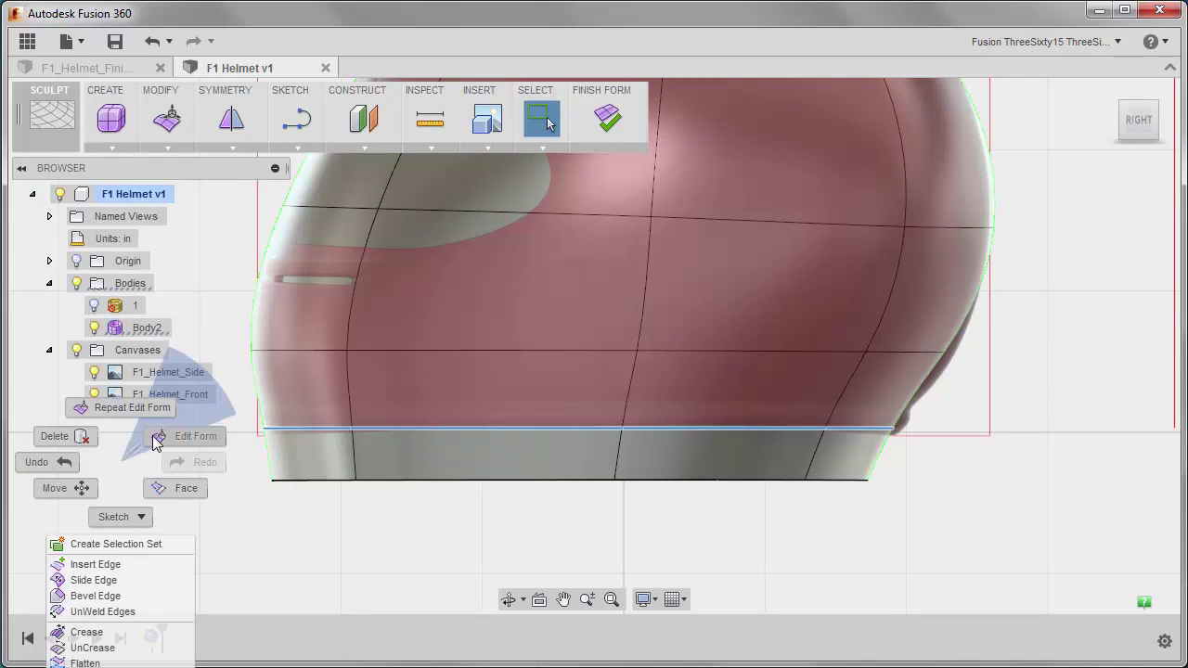
left_click(172, 434)
left_click_drag(595, 373, 594, 327)
middle_click_drag(555, 480, 480, 501)
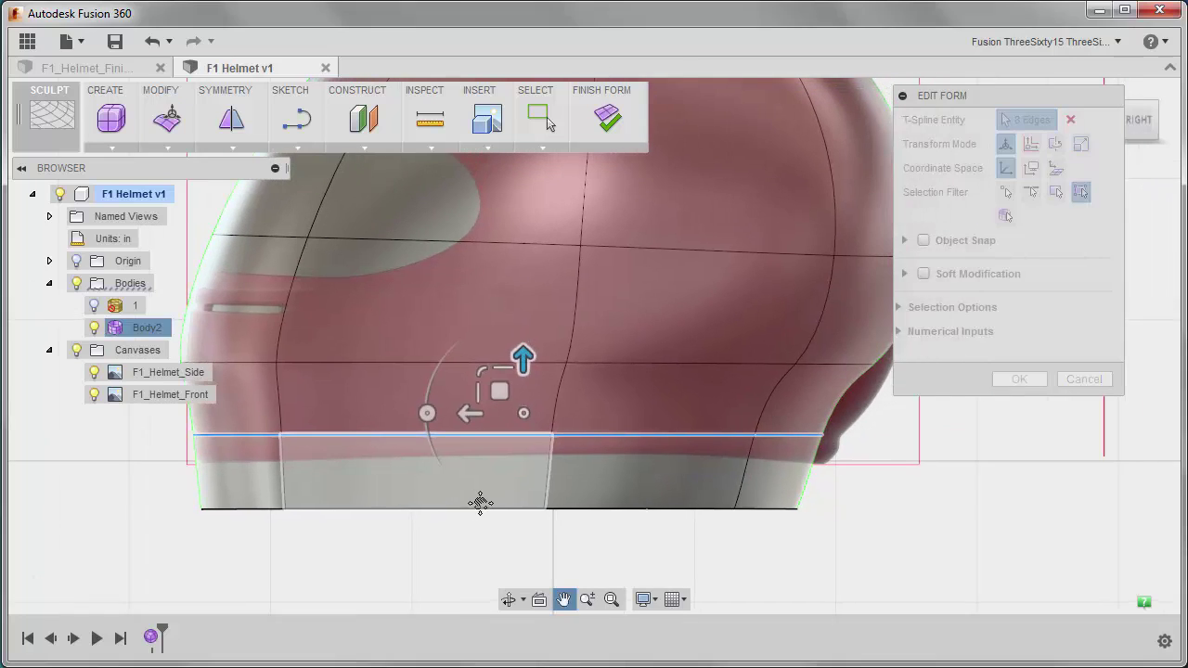
Switch the selection filter to vertices and move the rear part of the raised edge loop backward, then clear the selection
left_click(1005, 193)
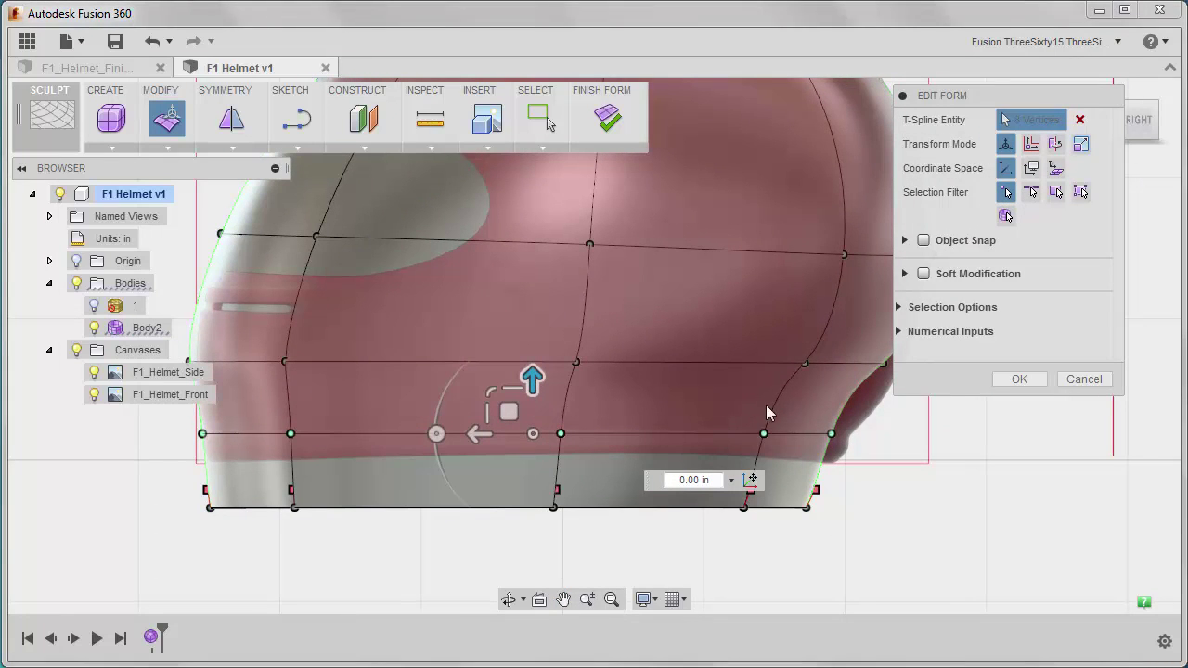
left_click_drag(875, 411, 795, 424)
left_click(905, 533)
Adjust the tangent handle on the side of the open bottom rim sideways to even out the lower wall, then clear the selection
middle_click_drag(848, 589, 824, 484)
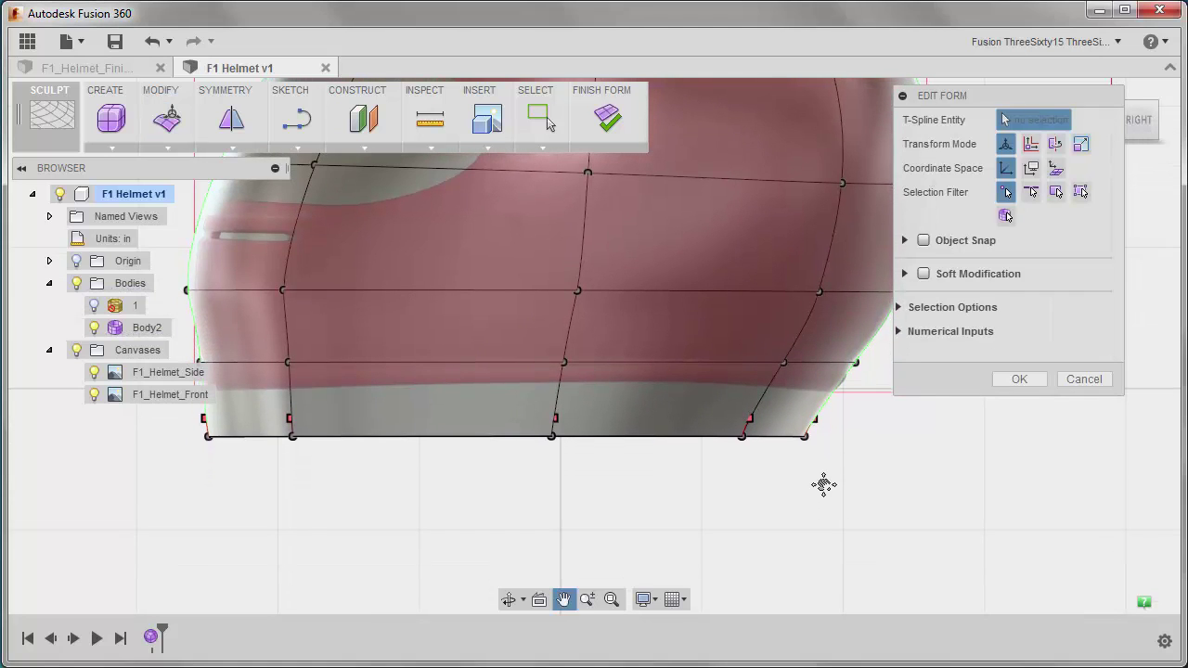
middle_click_drag(718, 496, 790, 508, "shift")
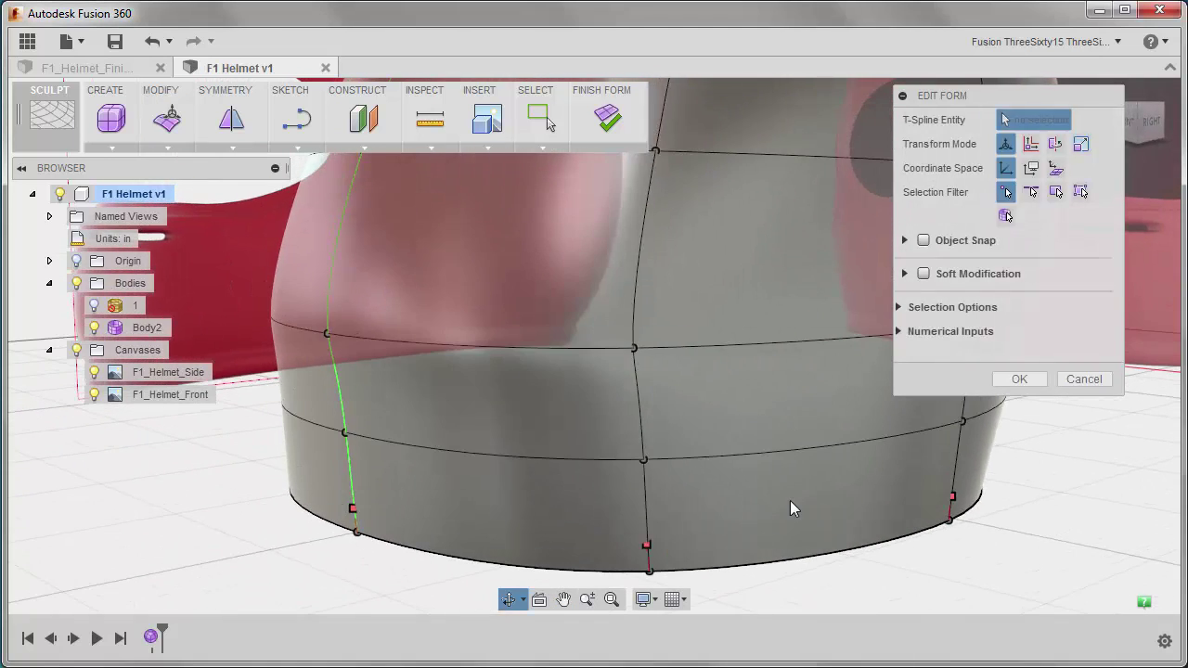
scroll(790, 500, "down", 3)
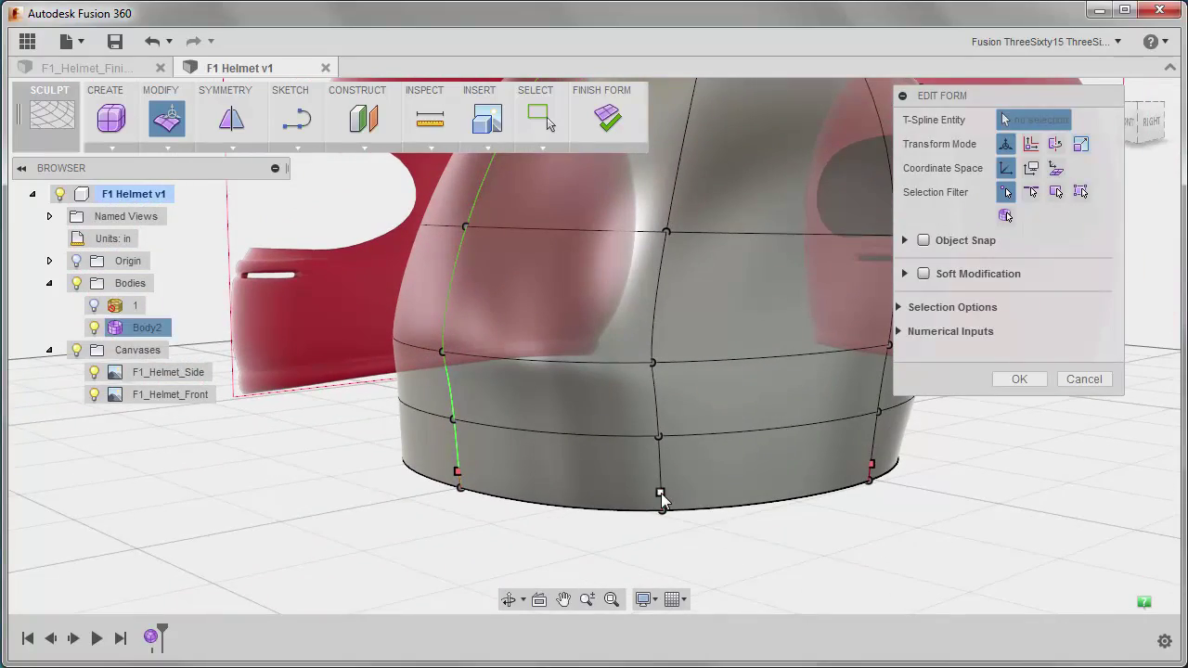
left_click(661, 493)
middle_click_drag(787, 514, 647, 420, "shift")
left_click(608, 416)
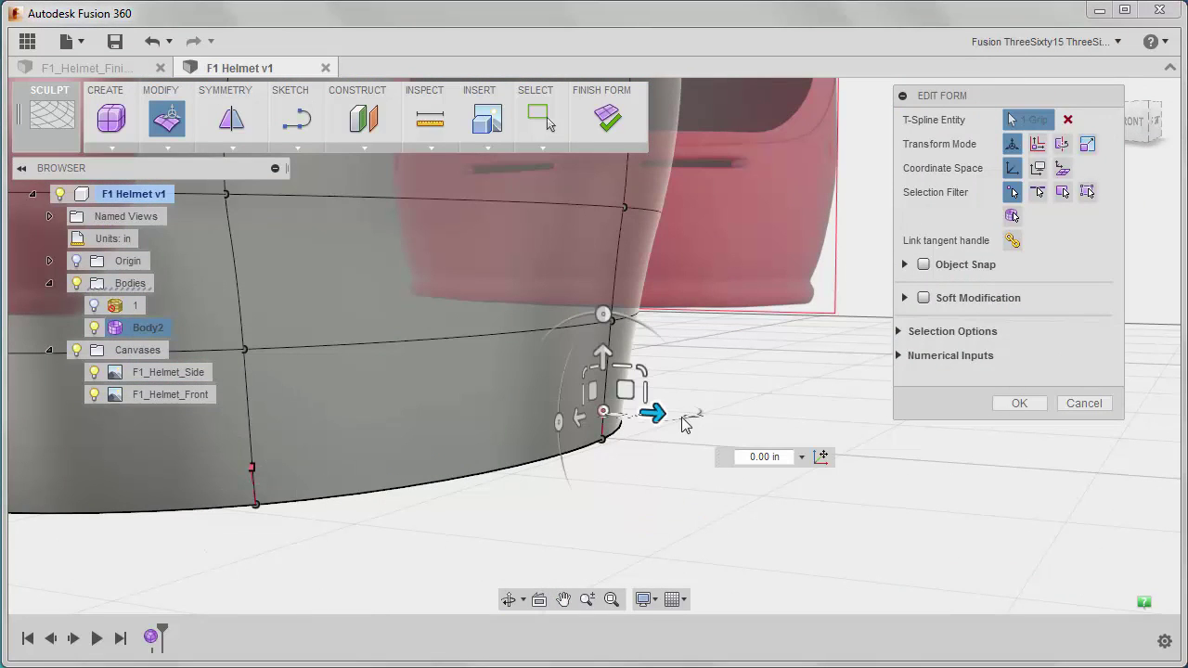
mouse_move(657, 412)
left_mouse_down()
mouse_move(685, 420)
mouse_move(642, 421)
mouse_move(680, 426)
mouse_move(680, 414)
mouse_move(661, 414)
left_mouse_up()
mouse_move(588, 480)
middle_mouse_down("shift")
mouse_move(574, 480)
mouse_move(603, 475)
middle_mouse_up("shift")
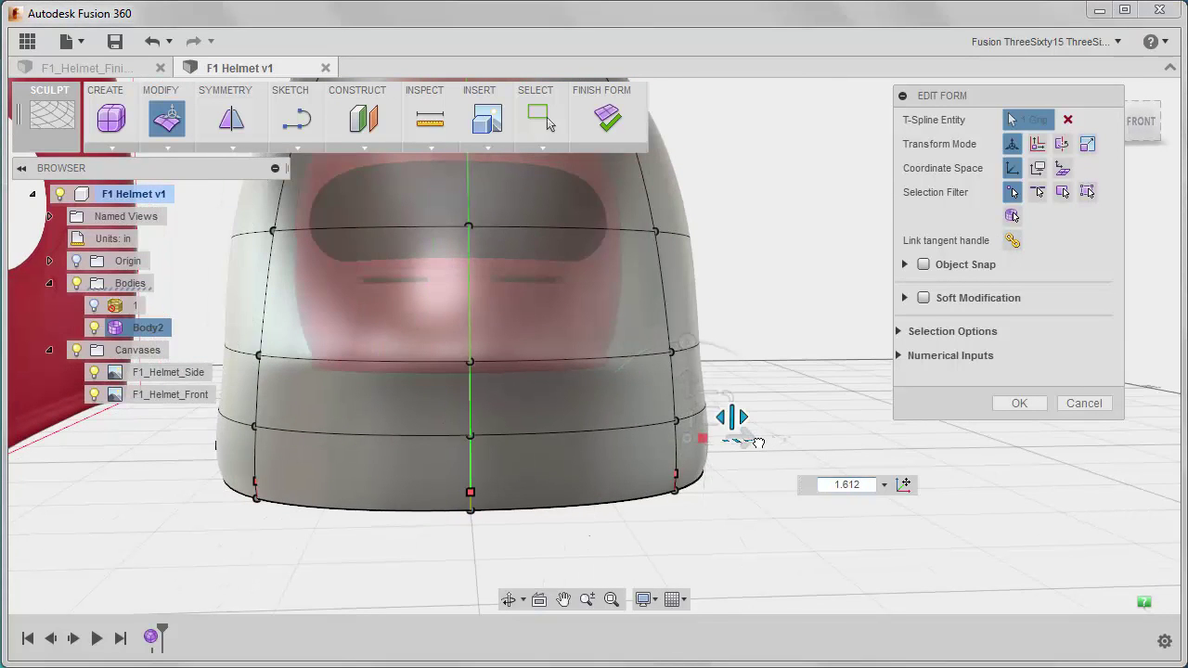
left_click_drag(758, 443, 736, 444)
left_click(718, 510)
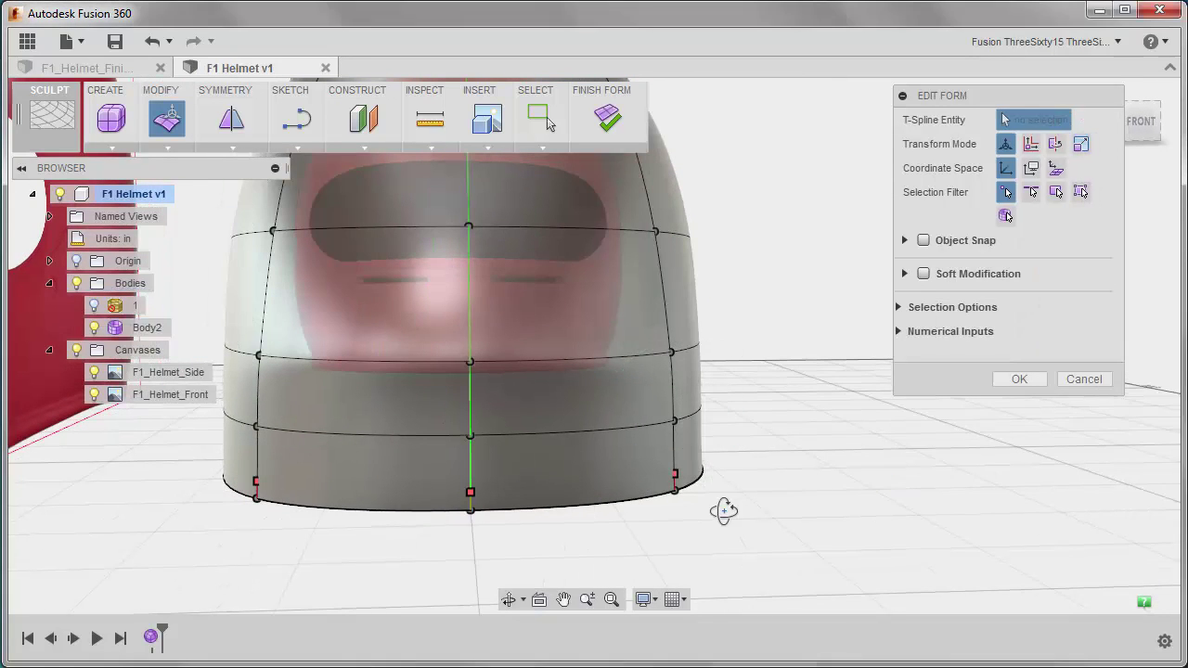
From the front view, select the two side vertices of the second edge loop above the rim and move them inward by -0.385 in
middle_click_drag(718, 510, 681, 470, "shift")
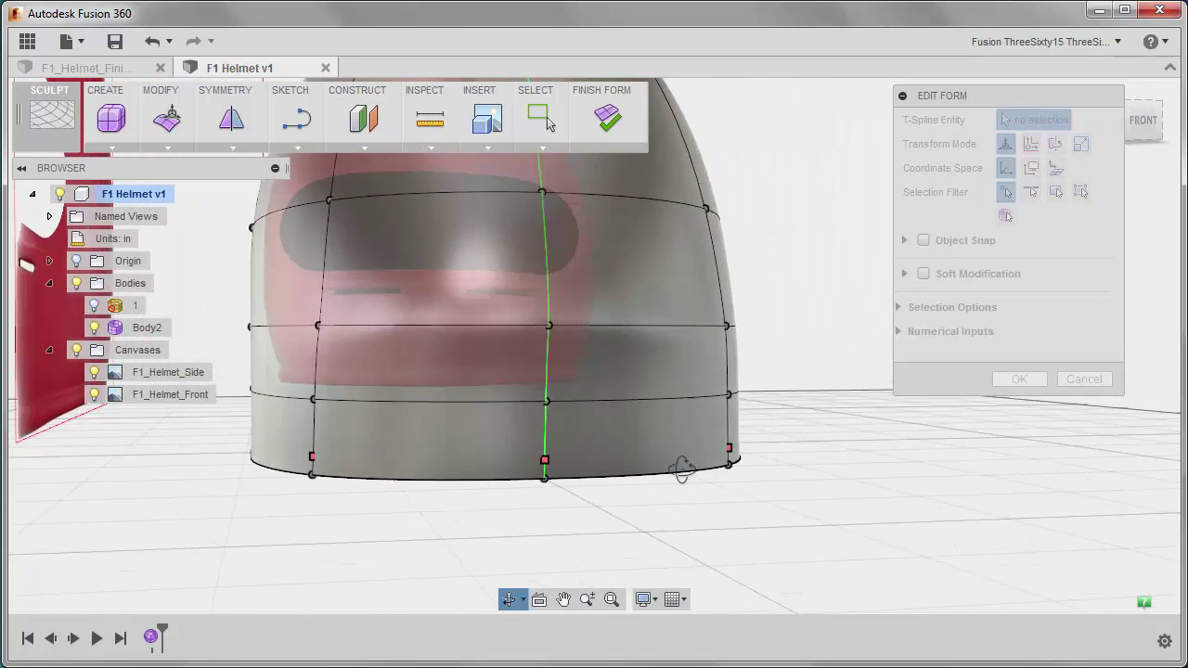
left_click(1144, 125)
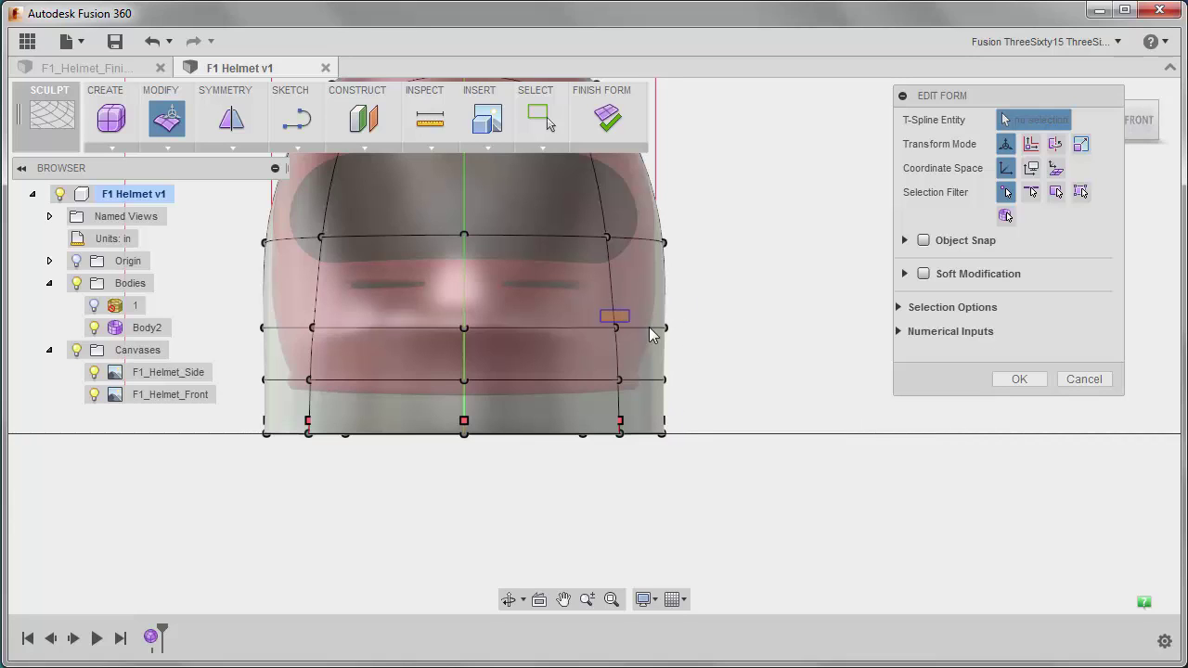
left_click_drag(689, 349, 682, 326)
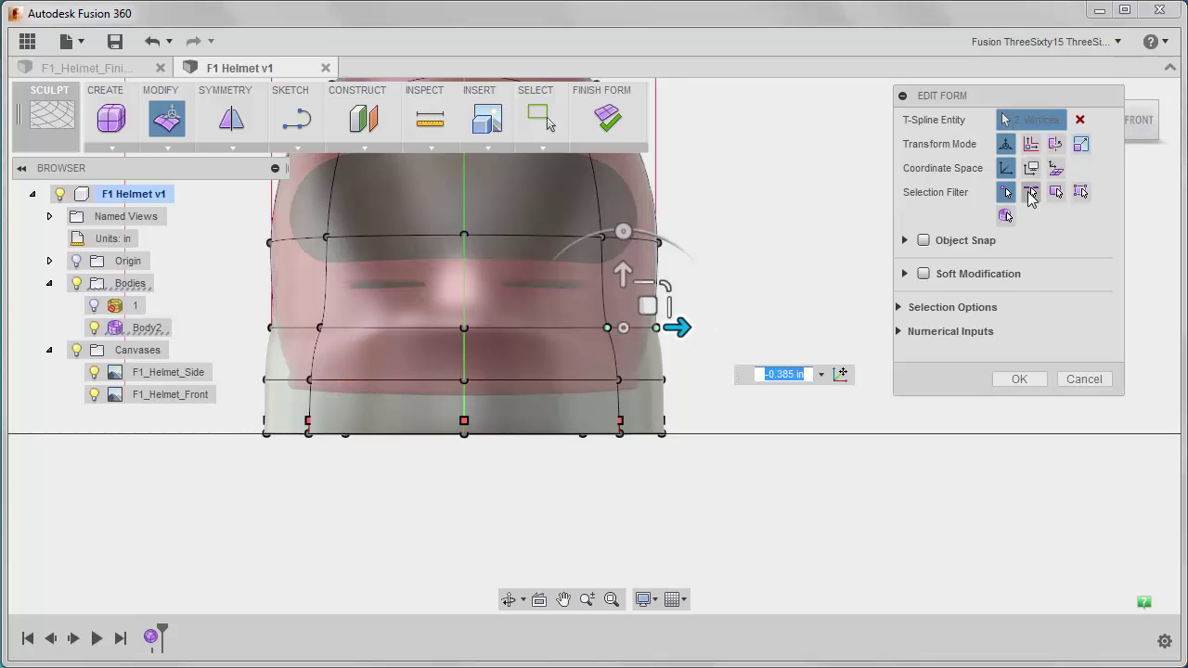
Select the whole edge loop just above the rim, scale it to 0.885 and raise it slightly
left_click(1030, 192)
left_click(507, 379)
double_click(507, 381)
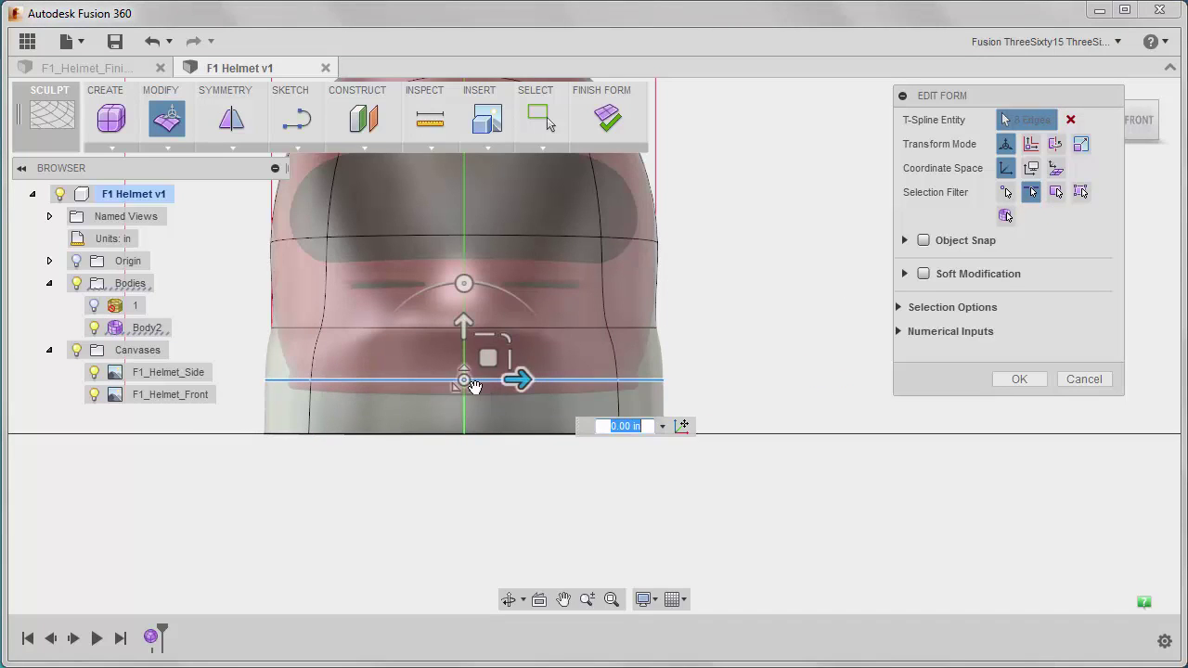
left_click_drag(465, 383, 464, 382)
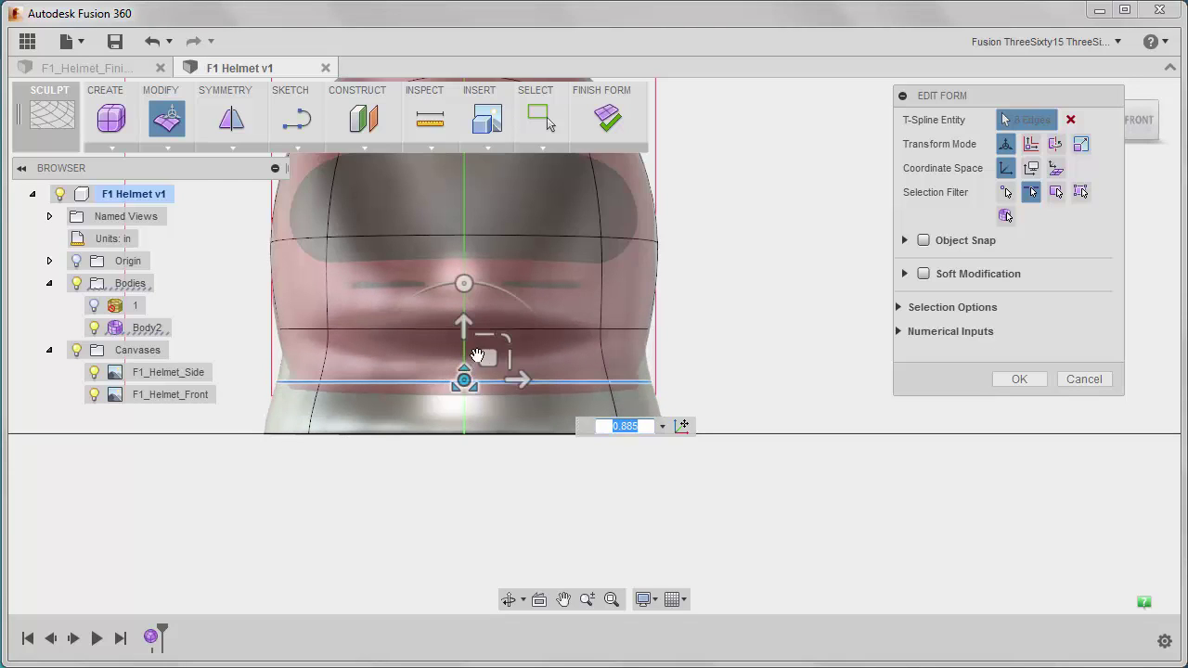
left_click_drag(465, 321, 463, 314)
Select the open bottom rim's edge loop, raise it 0.93 in and scale it to 0.868 to match the front canvas's lower border
left_click(446, 441)
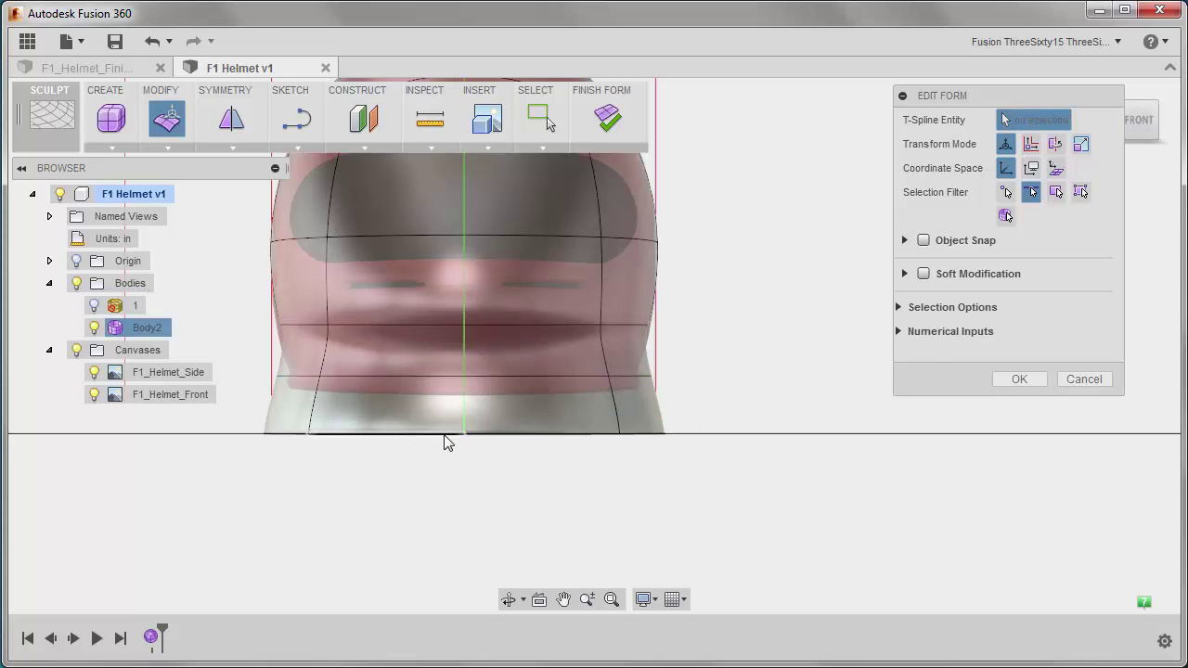
double_click(445, 434)
left_click_drag(474, 370, 471, 339)
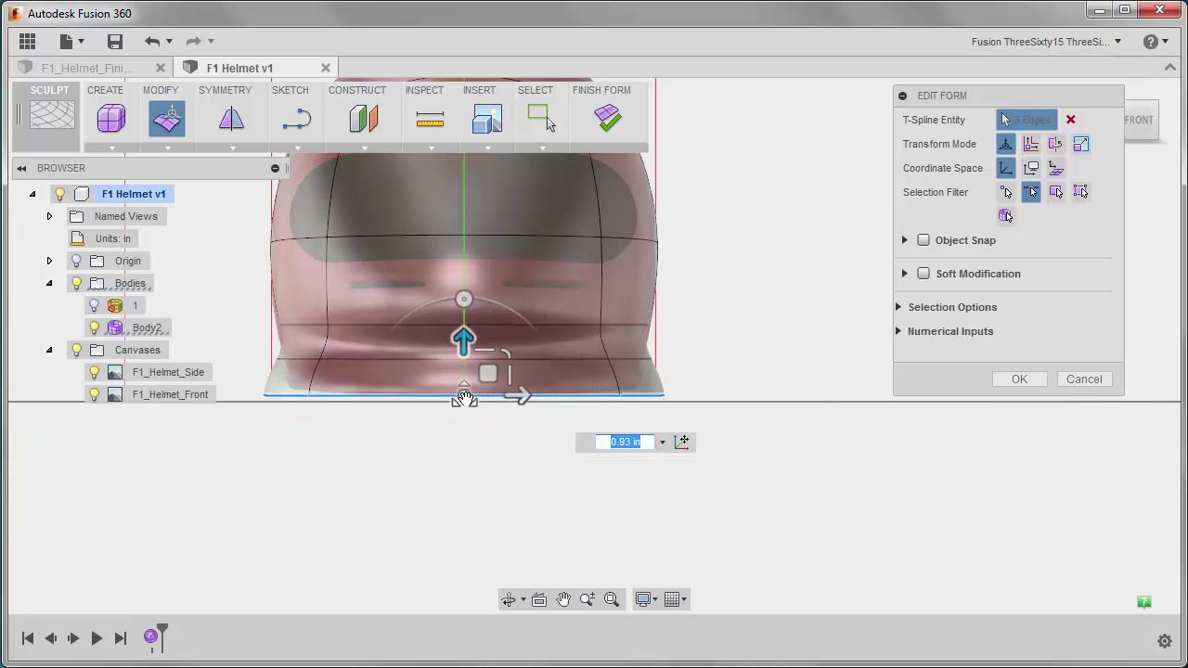
left_click_drag(464, 399, 464, 400)
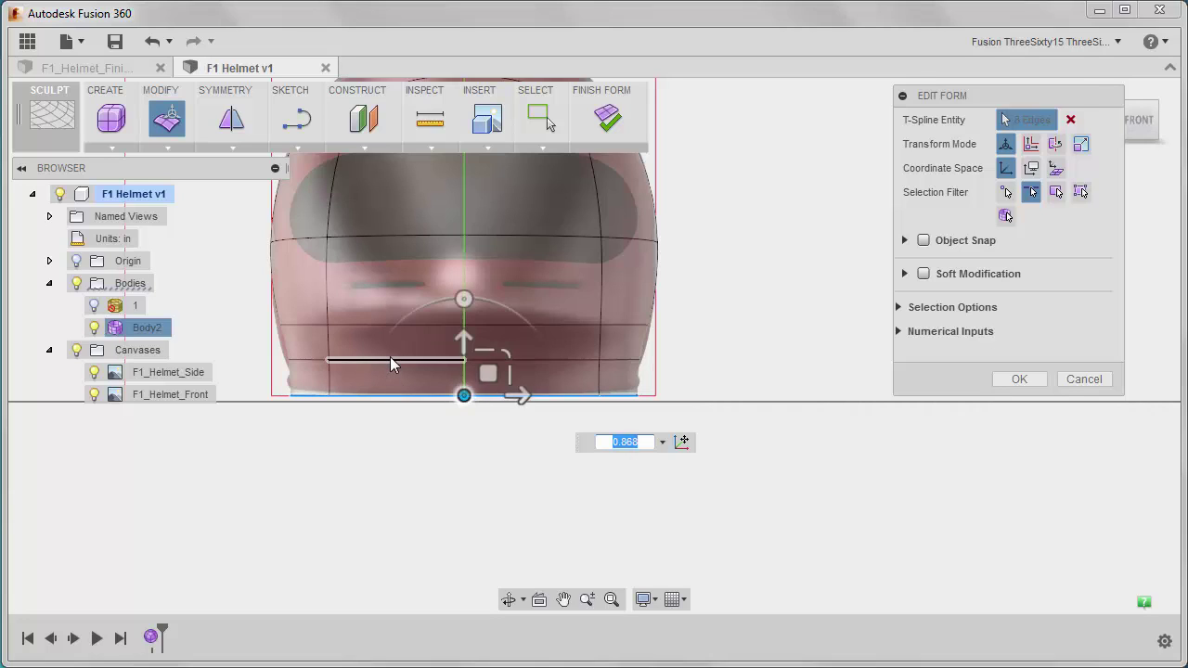
Scale the edge loop just above the rim to 0.96 and lower it by 0.521 in into the neck crease
double_click(391, 360)
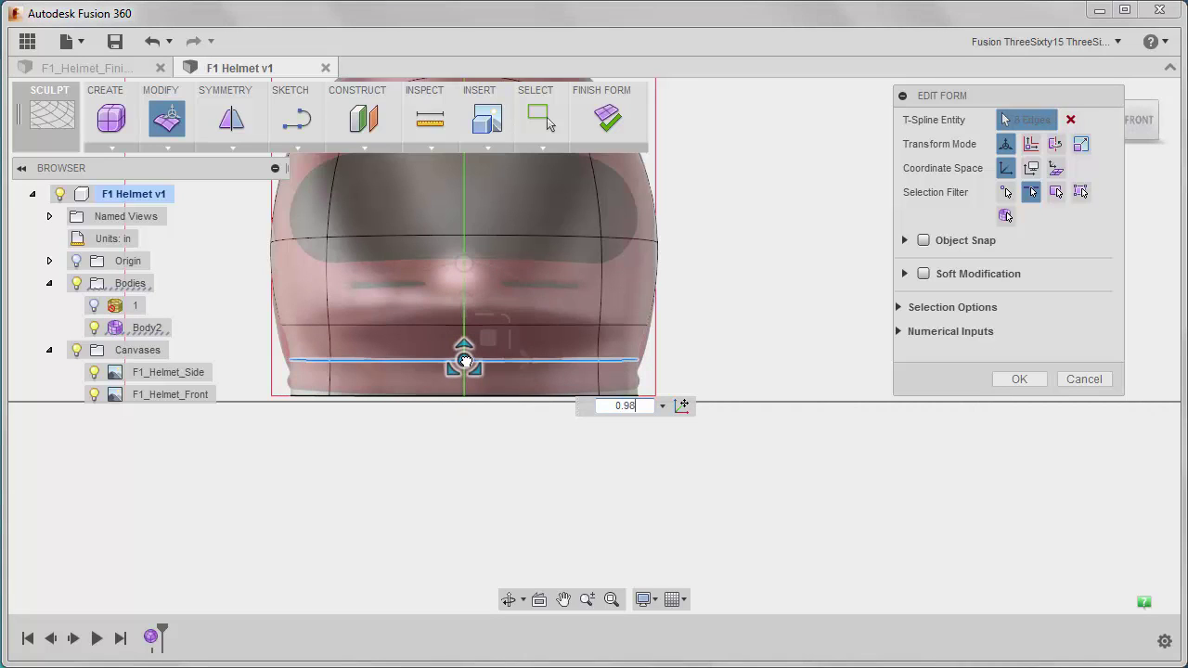
left_click_drag(464, 361, 464, 362)
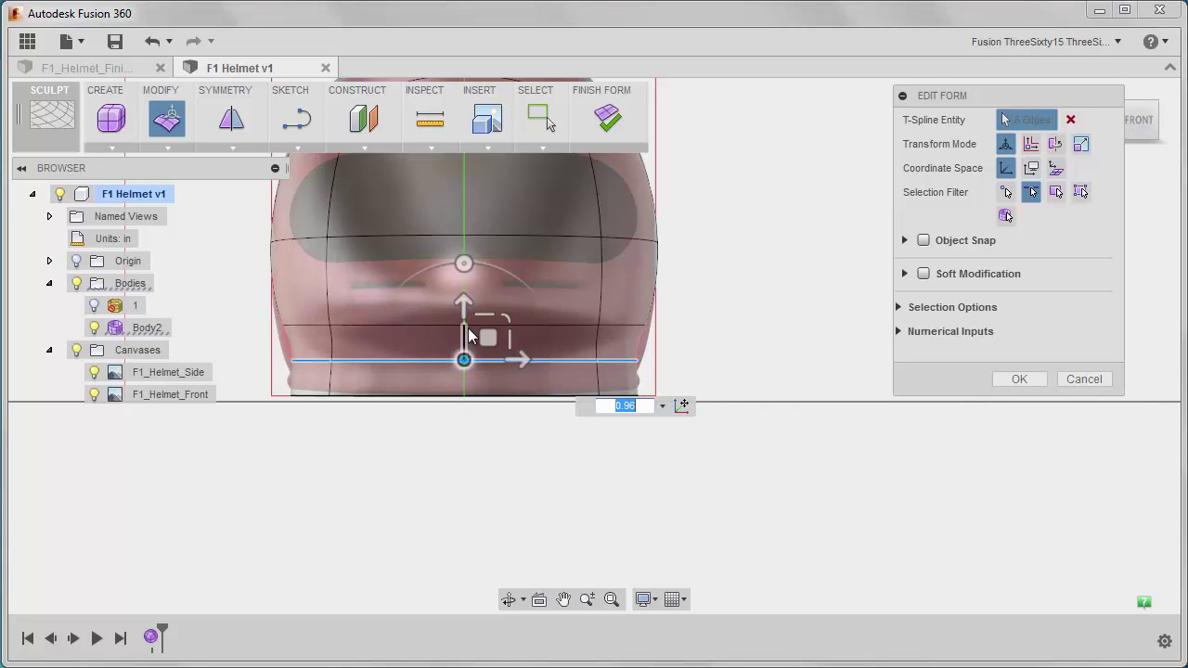
left_click_drag(466, 309, 481, 347)
scroll(552, 434, "up", 4)
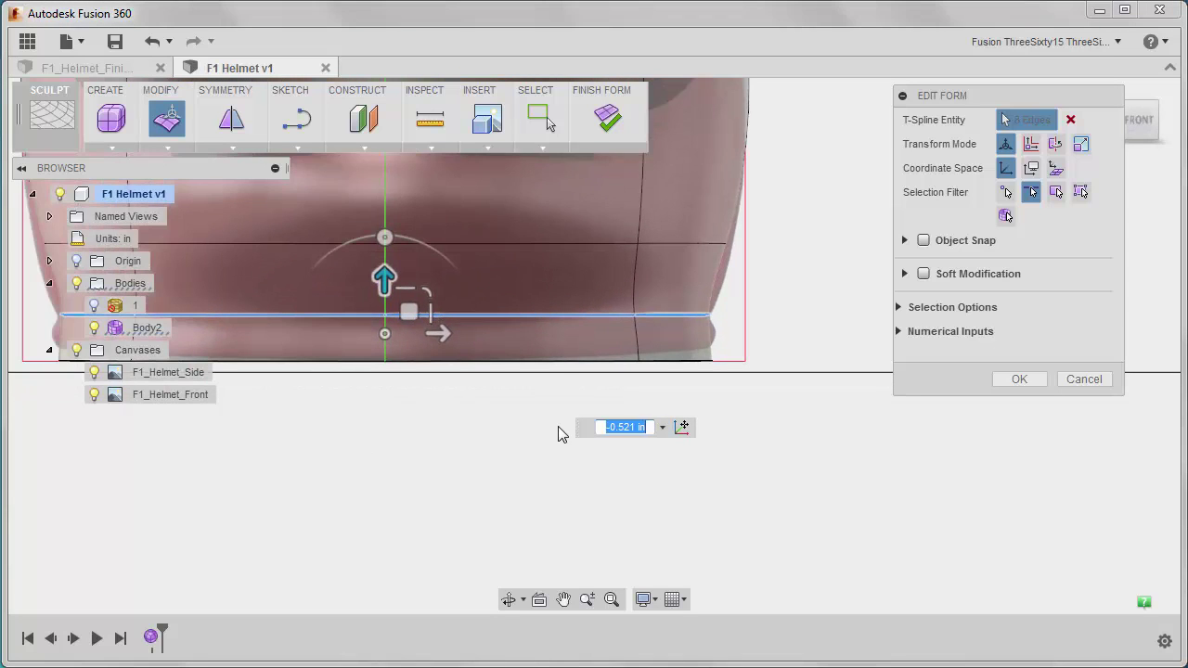
scroll(558, 426, "up", 1)
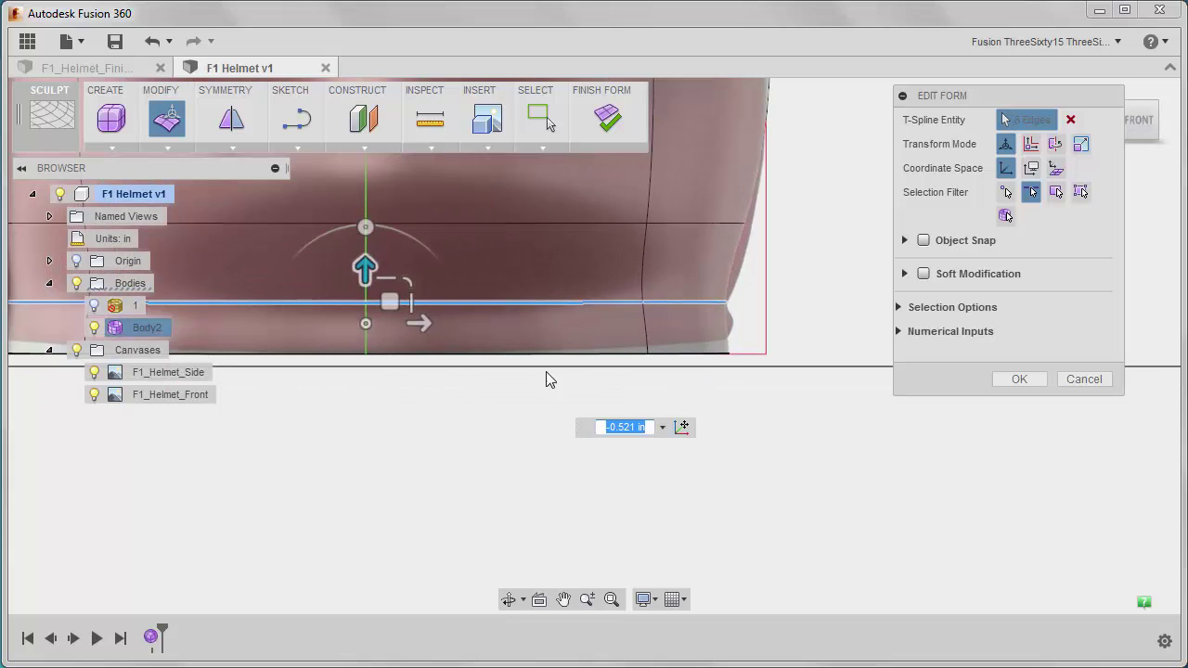
Select the bottom rim's edge loop and scale it up to about 1.025, then clear the selection
left_click(520, 355)
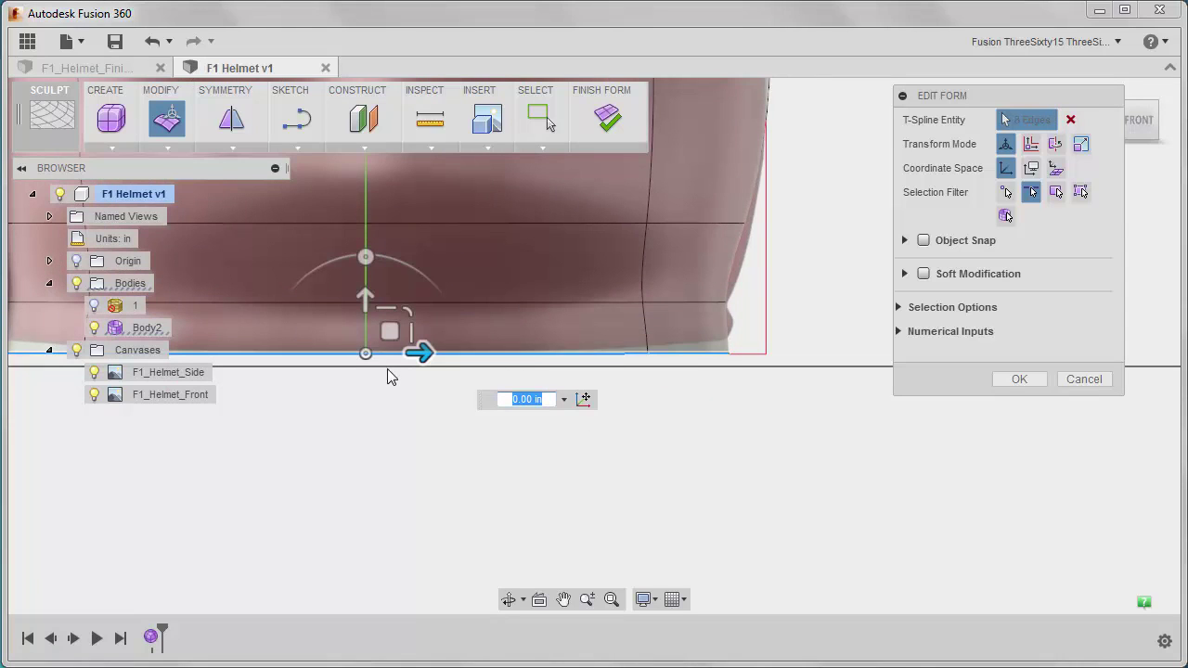
left_click_drag(364, 353, 363, 350)
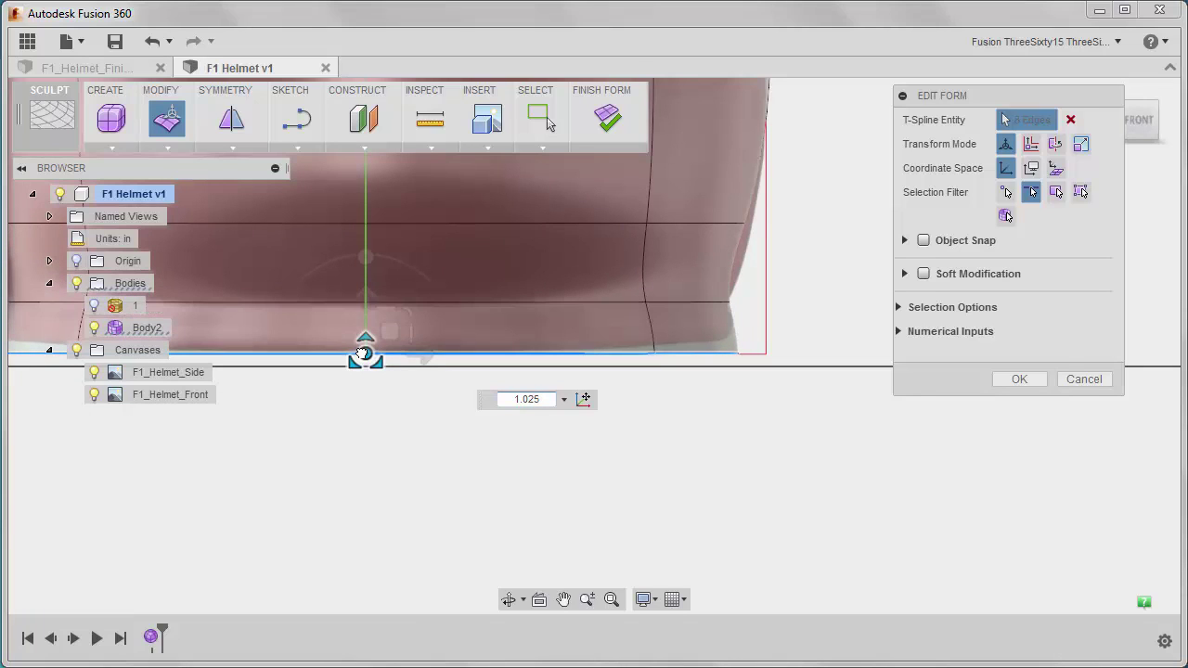
left_click(485, 432)
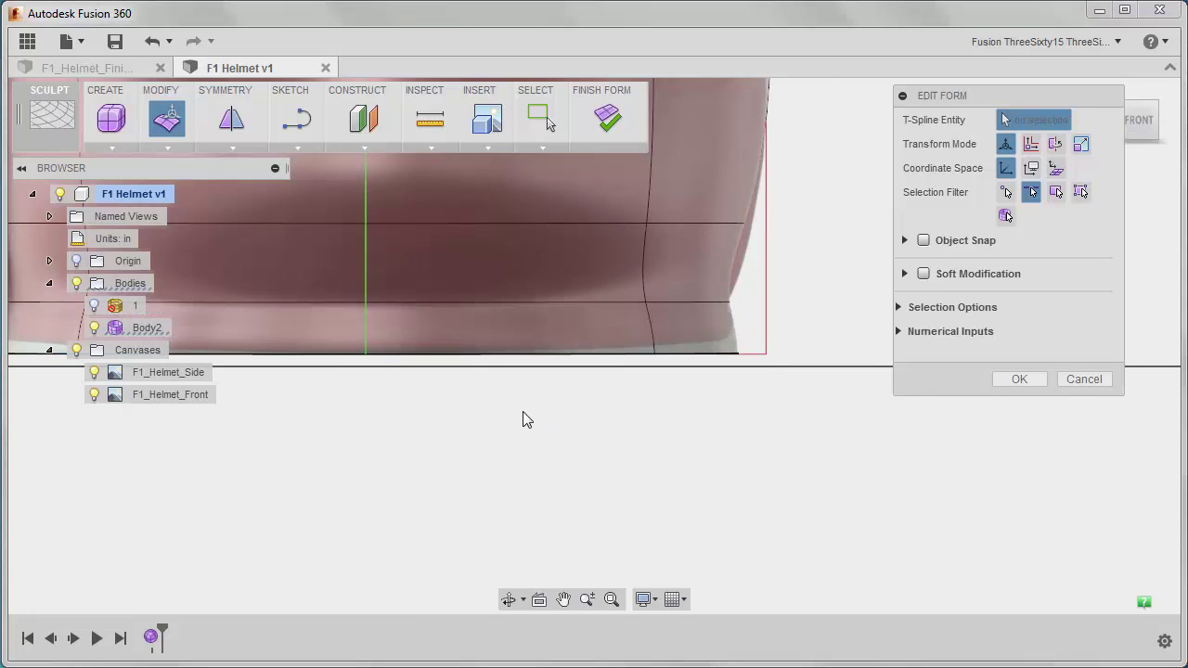
Switch the selection filter to vertices, select the rim's vertices and tangent handles across the front view, and scale them slightly outward
scroll(523, 418, "up", 3)
scroll(523, 419, "down", 4)
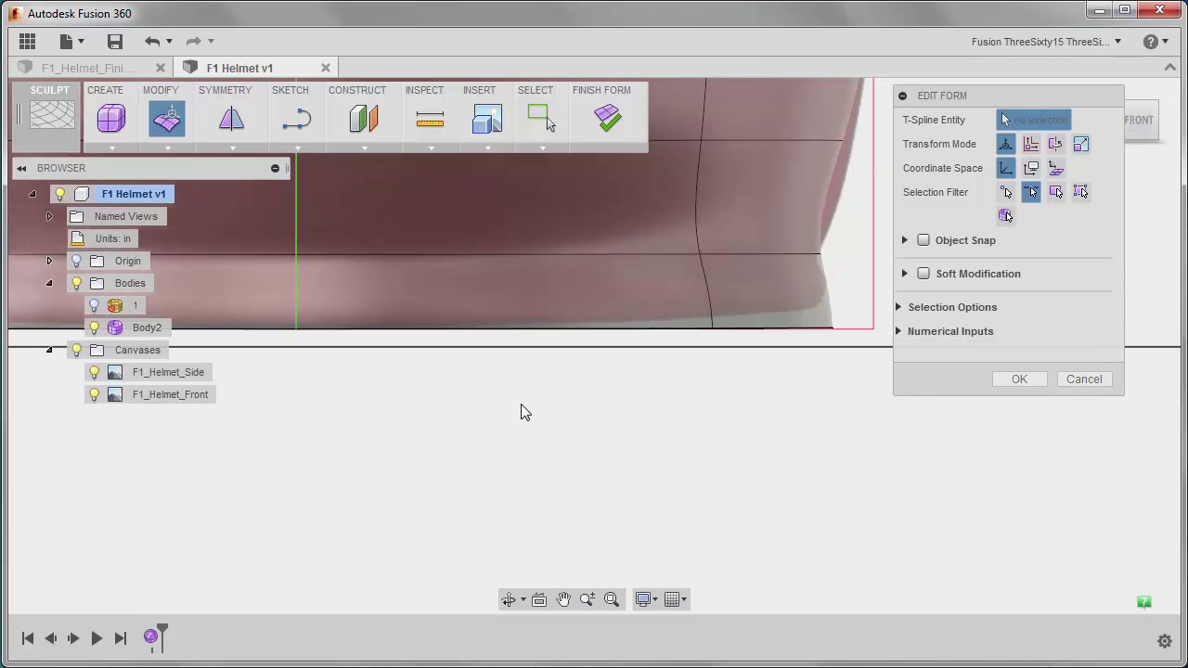
middle_click_drag(532, 425, 469, 501)
middle_click_drag(544, 472, 597, 447, "shift")
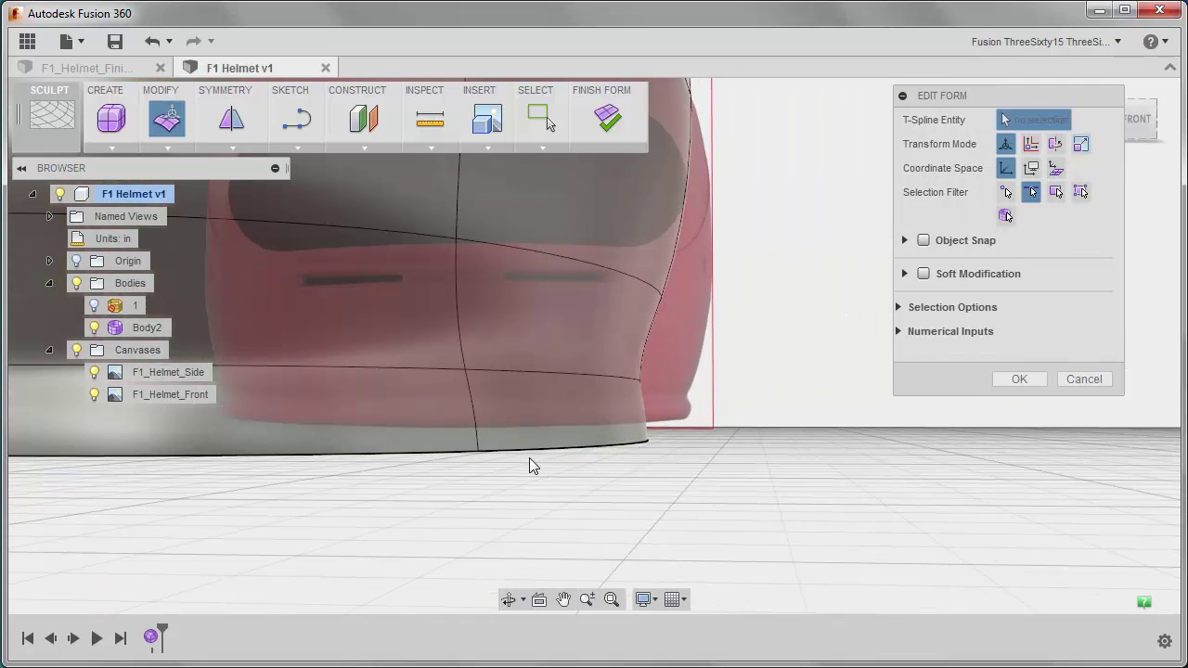
left_click(1006, 192)
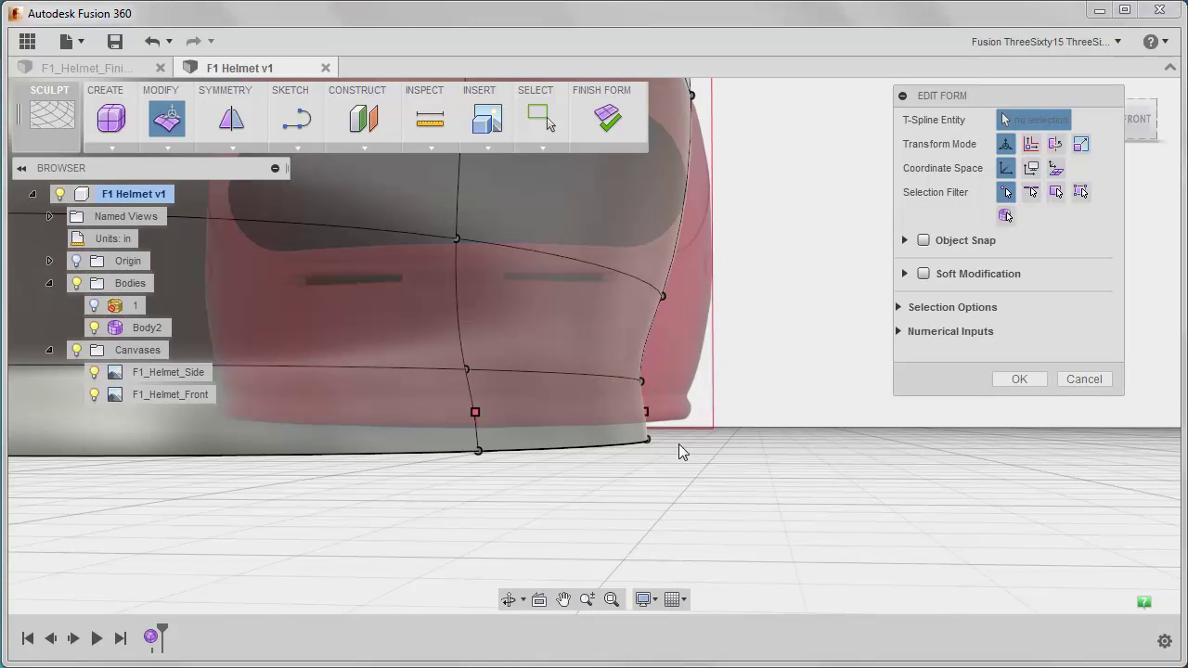
mouse_move(680, 451)
middle_mouse_down("shift")
mouse_move(657, 469)
mouse_move(668, 464)
middle_mouse_up("shift")
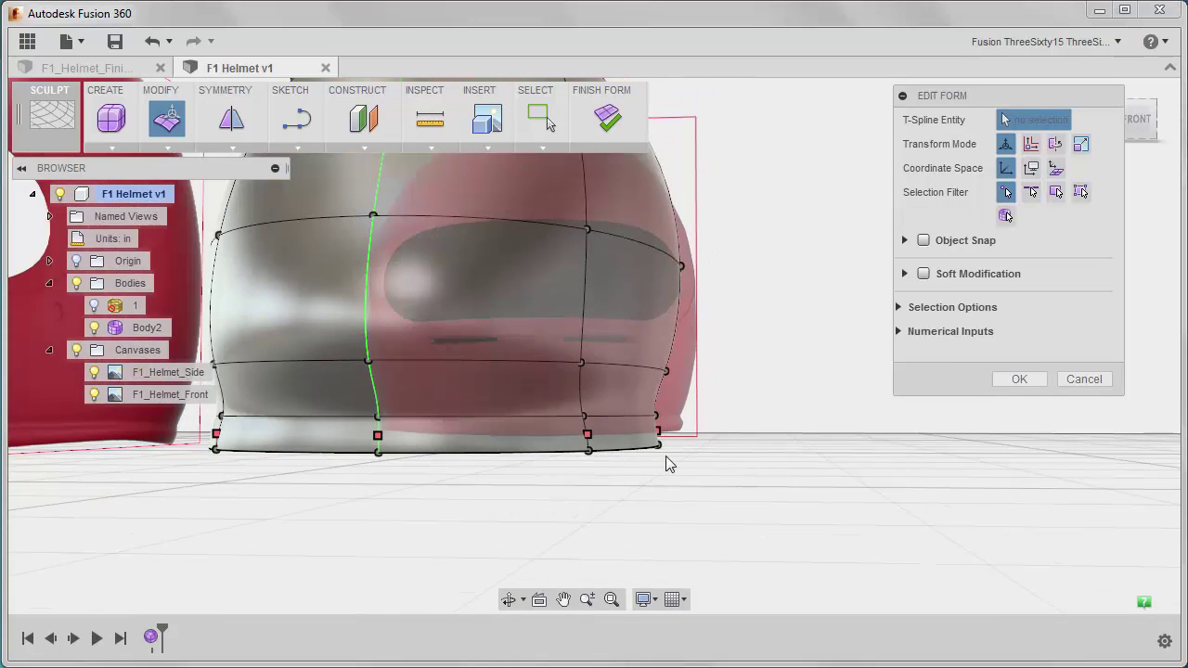
left_click(1140, 121)
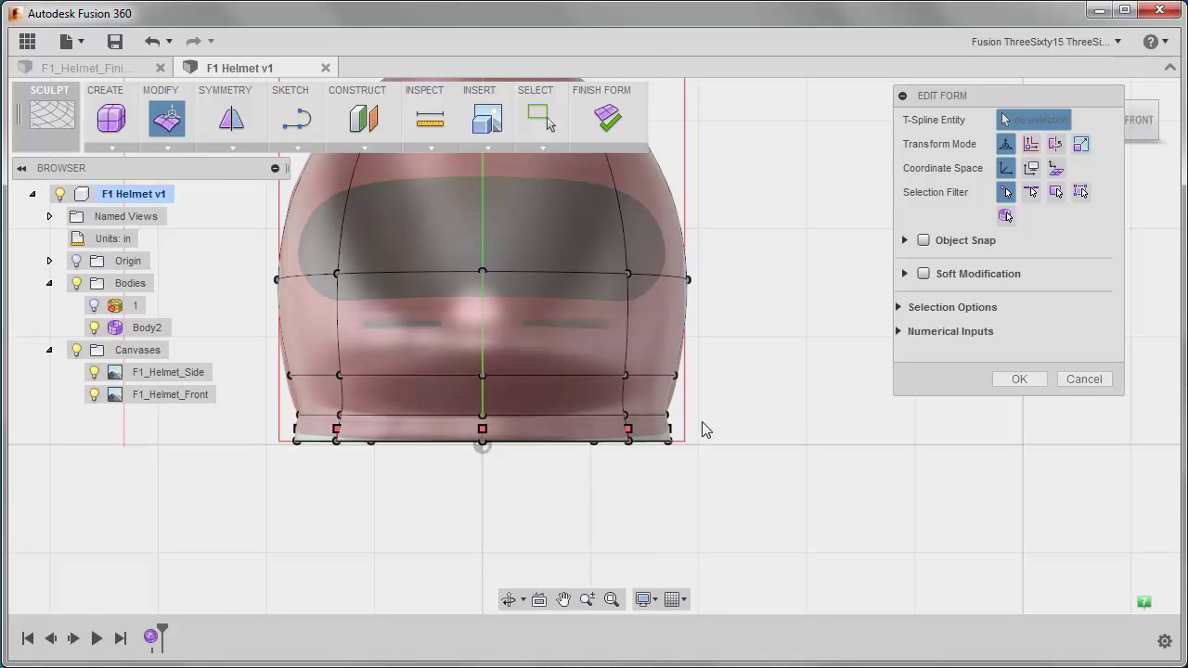
left_click_drag(295, 432, 262, 441)
scroll(487, 468, "up", 4)
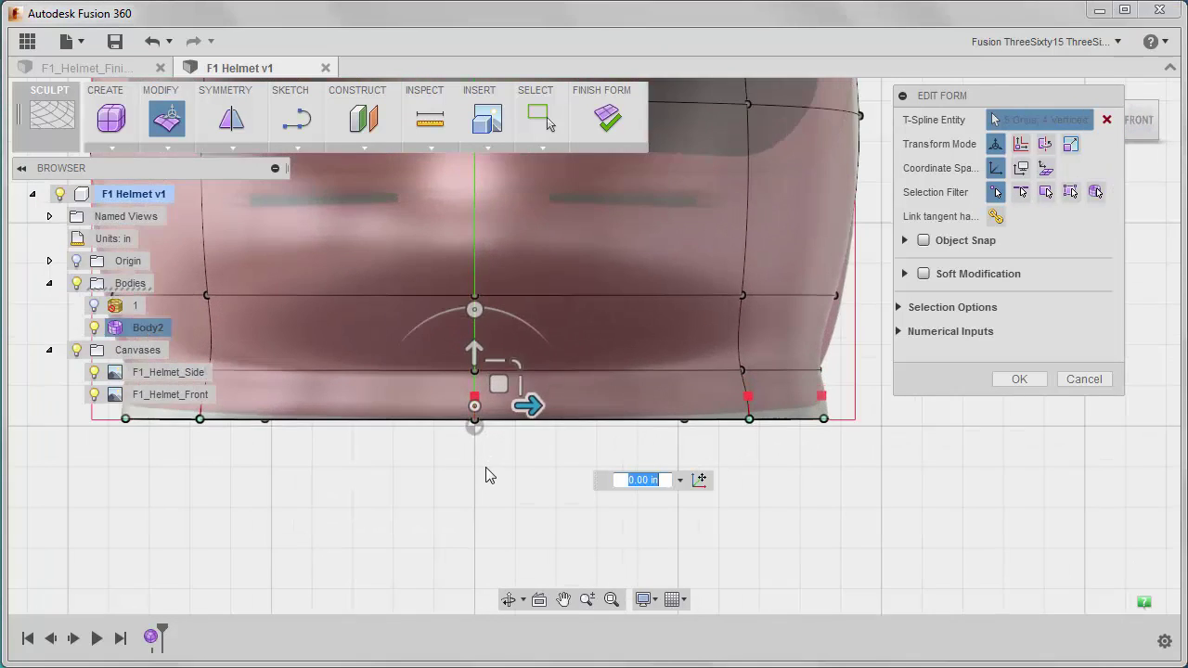
left_click_drag(473, 408, 523, 391)
left_click(586, 473)
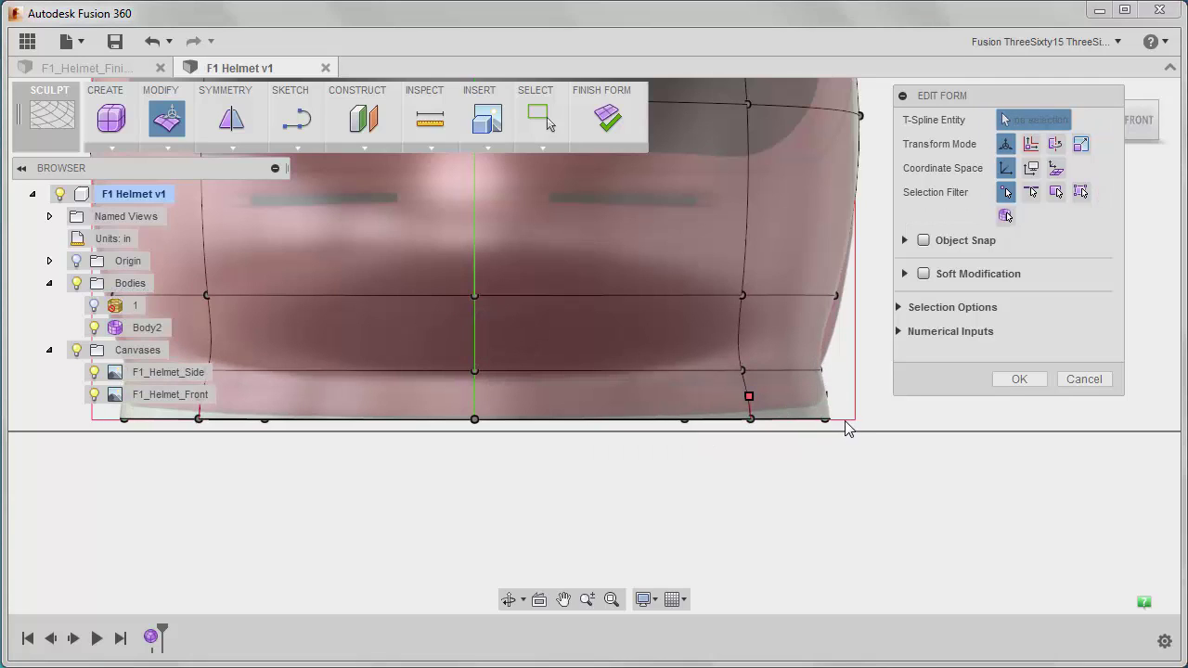
Select the two vertices and tangent handle at the rim's side and move them -0.017 in sideways and 0.133 in upward
scroll(786, 434, "up", 2)
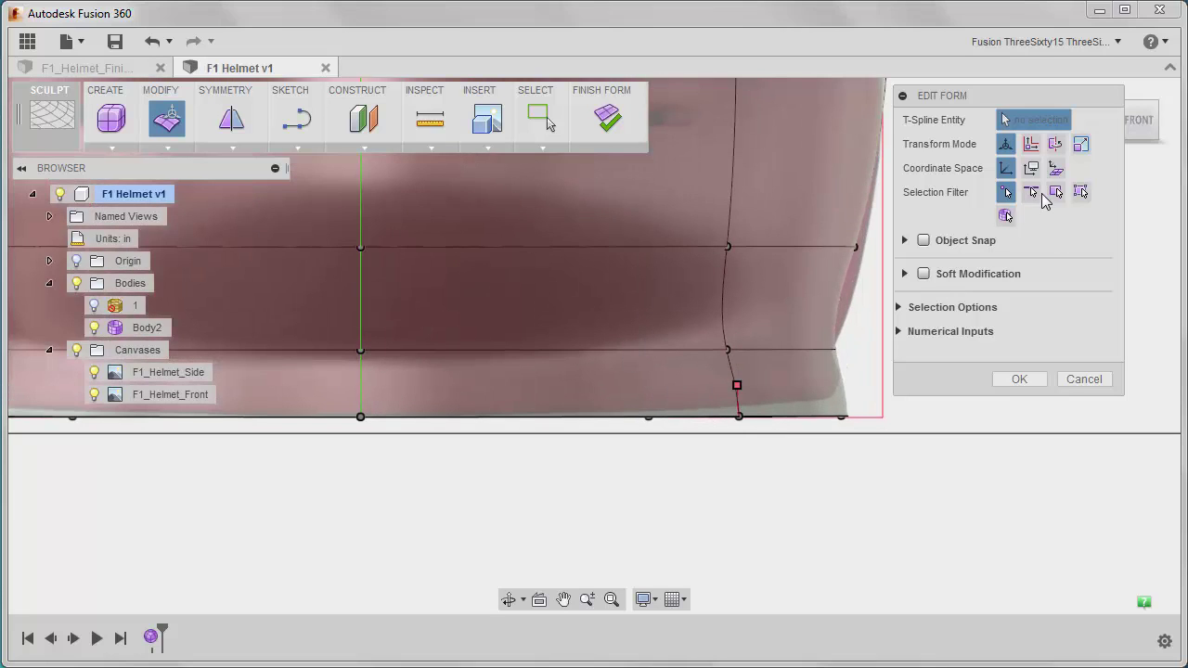
left_click(1033, 194)
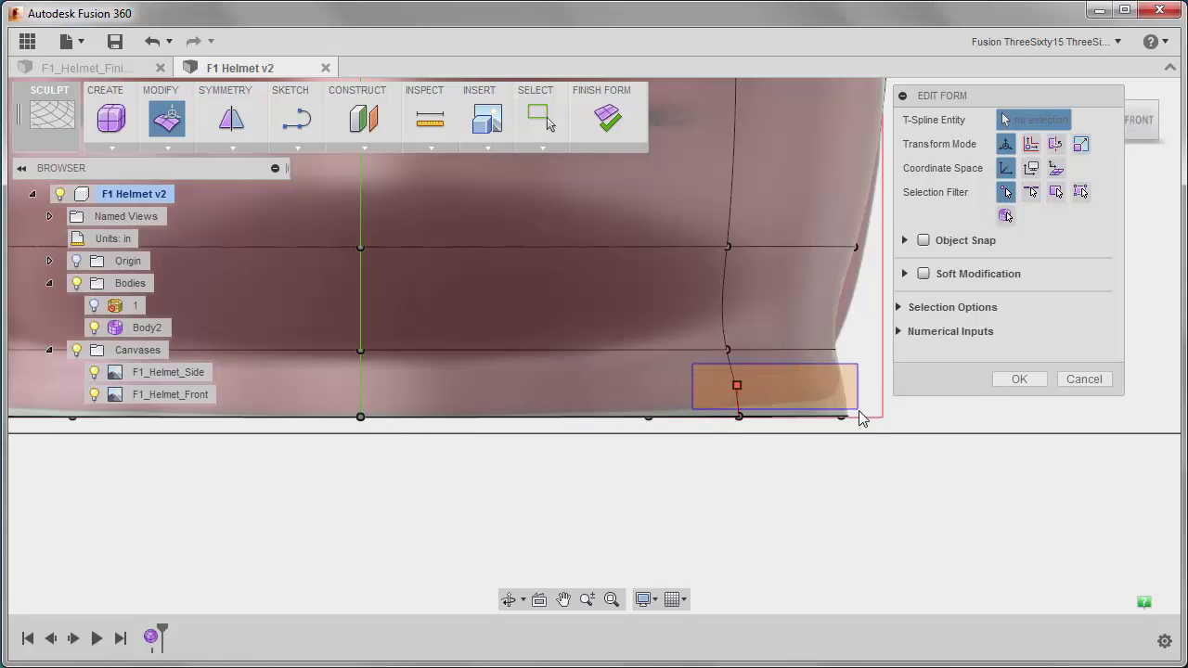
left_click_drag(859, 418, 883, 453)
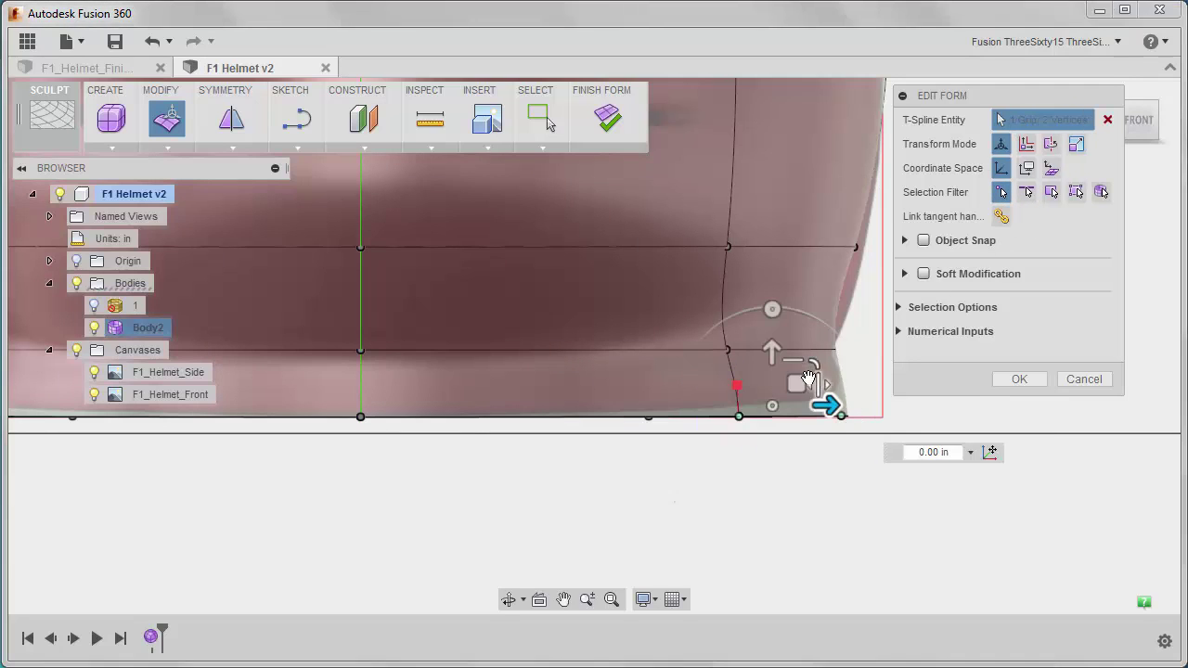
mouse_move(804, 381)
left_mouse_down()
mouse_move(797, 394)
mouse_move(799, 369)
left_mouse_up()
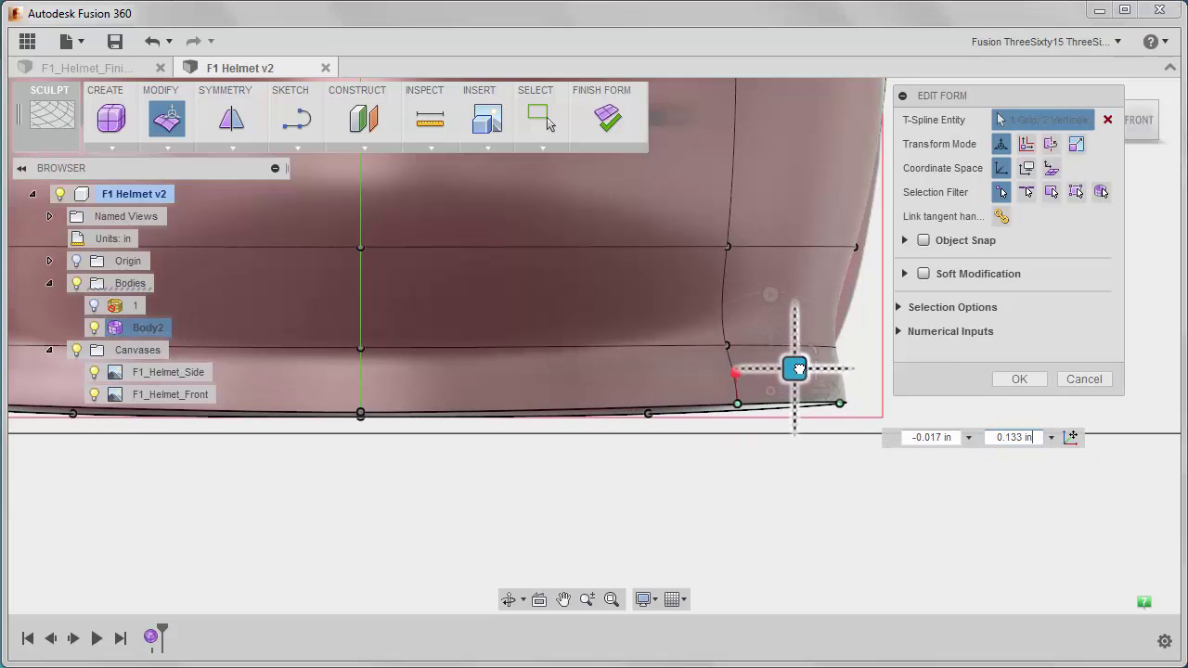
Move the outermost side vertex of the second edge loop above the rim 0.166 in outward and 0.044 in down
middle_click_drag(637, 433, 915, 467)
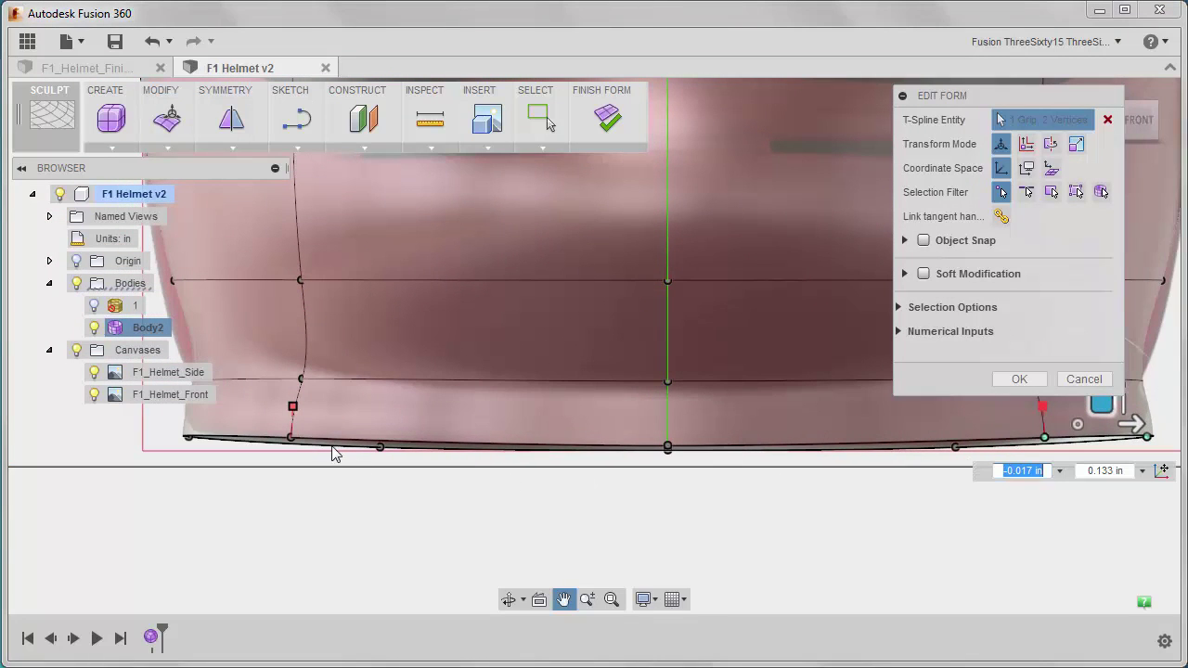
scroll(369, 477, "down", 2)
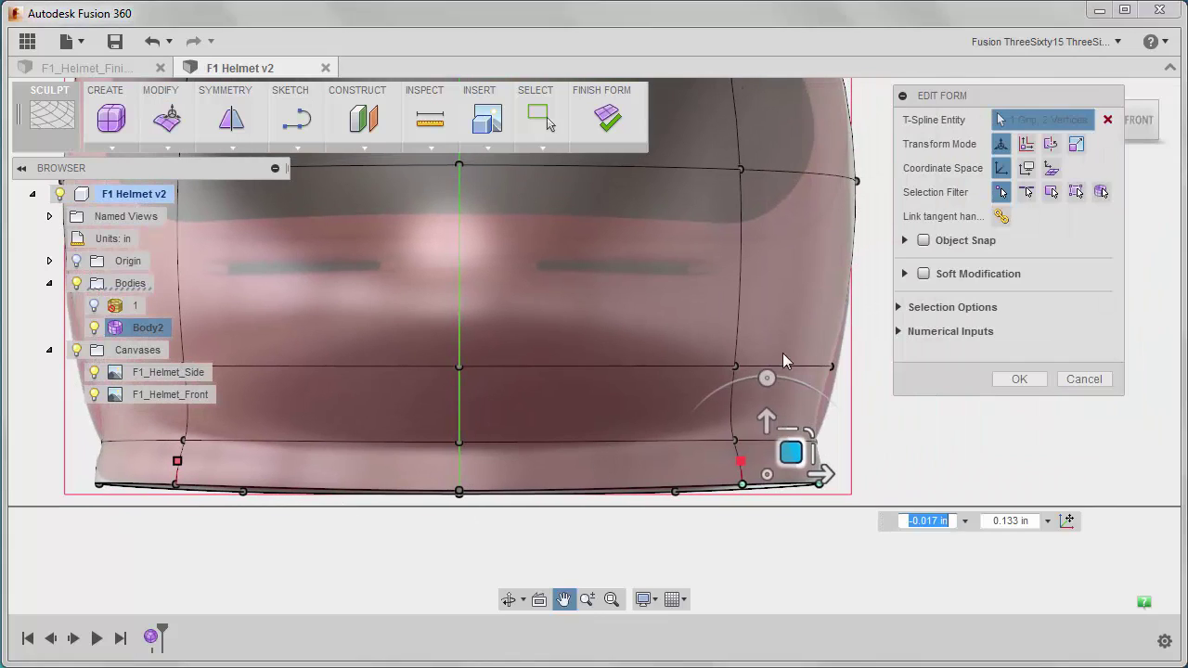
left_click(832, 368)
left_click_drag(854, 344, 867, 348)
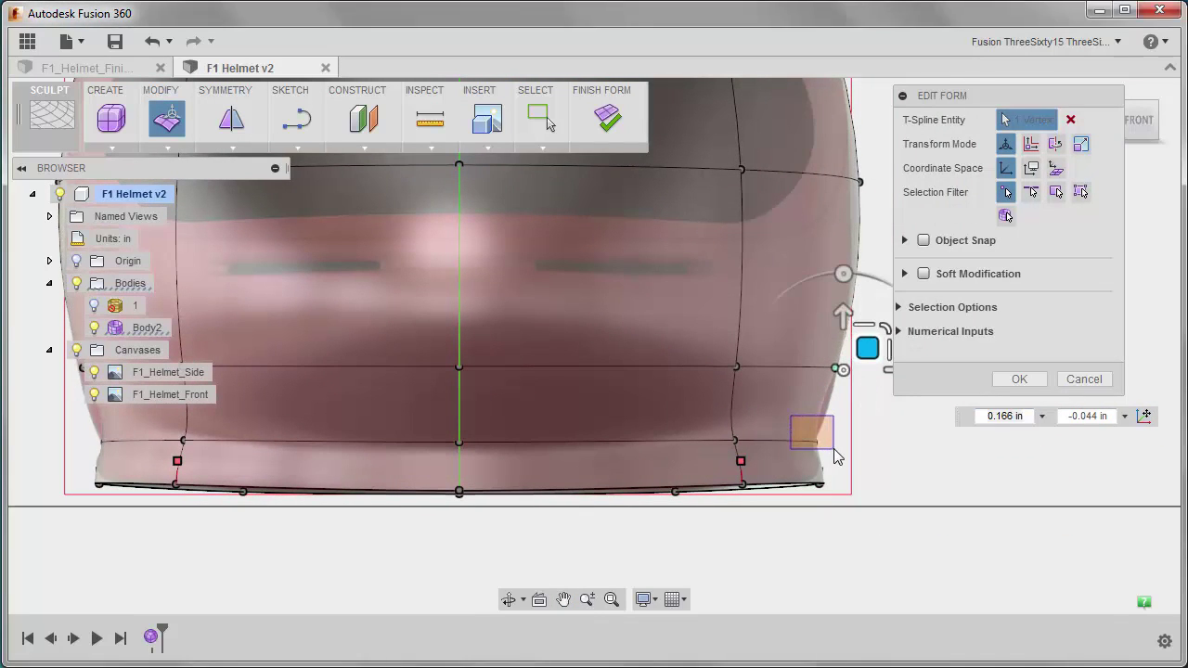
Select the side vertex of the edge loop just above the rim and nudge it to the front canvas outline
left_click(835, 455)
left_click_drag(836, 458, 844, 420)
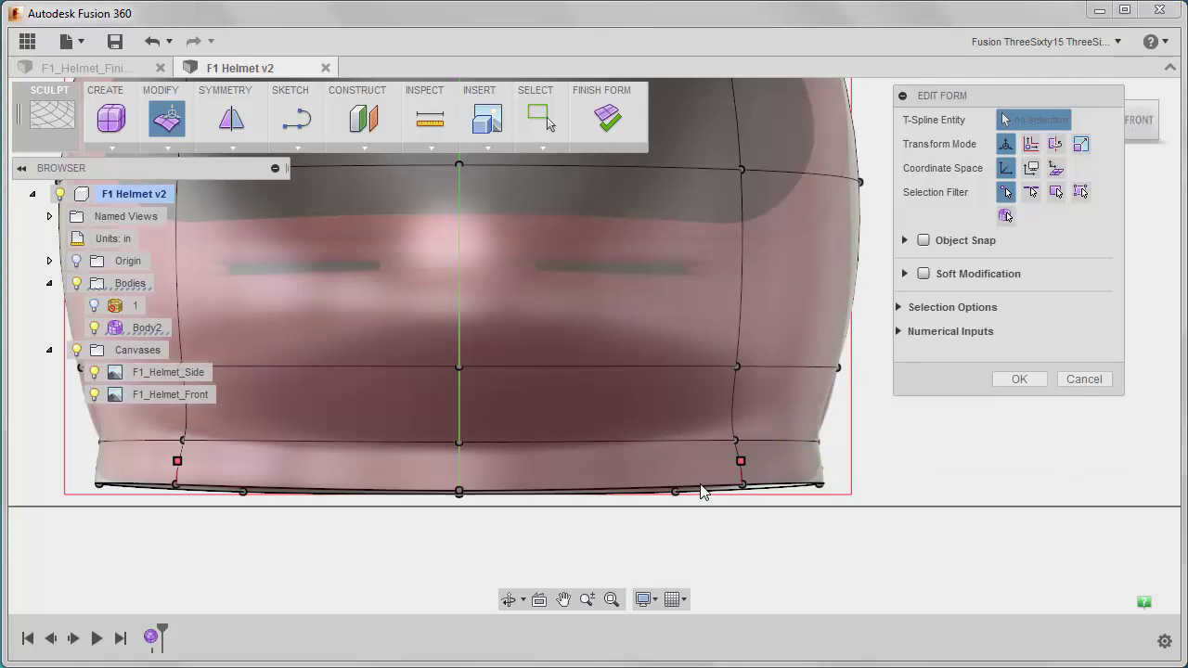
In the side view, move the front vertices and tangent handle of the three lowest edge loops forward toward the canvas outline
middle_click_drag(703, 490, 620, 385, "shift")
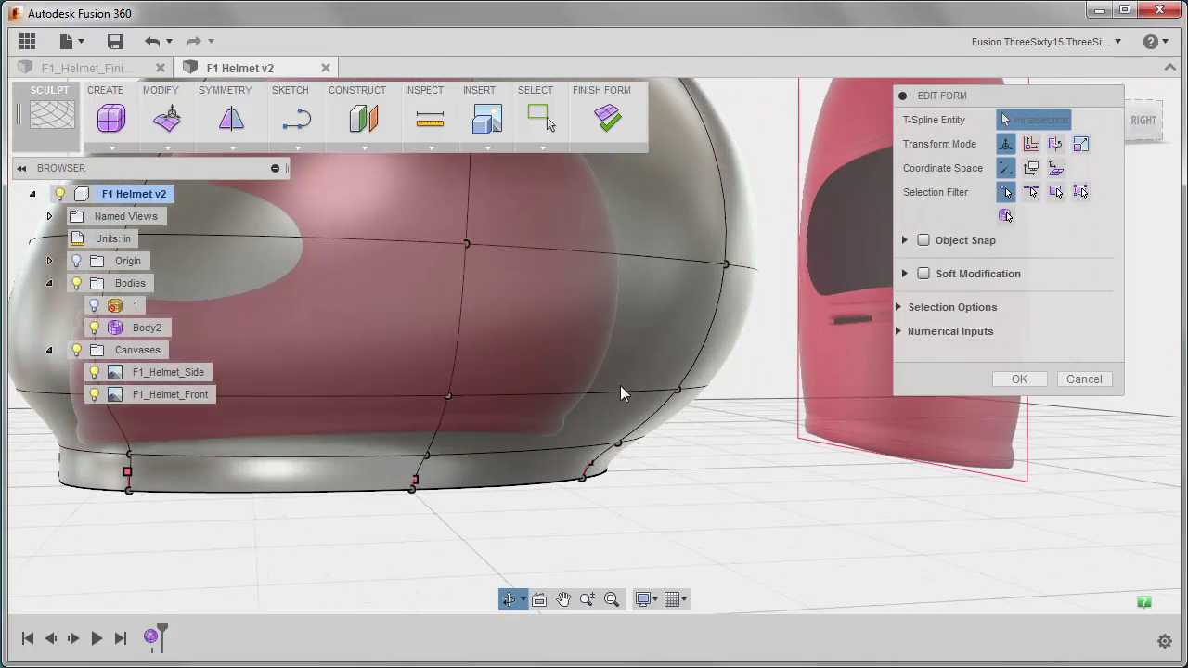
left_click(1153, 111)
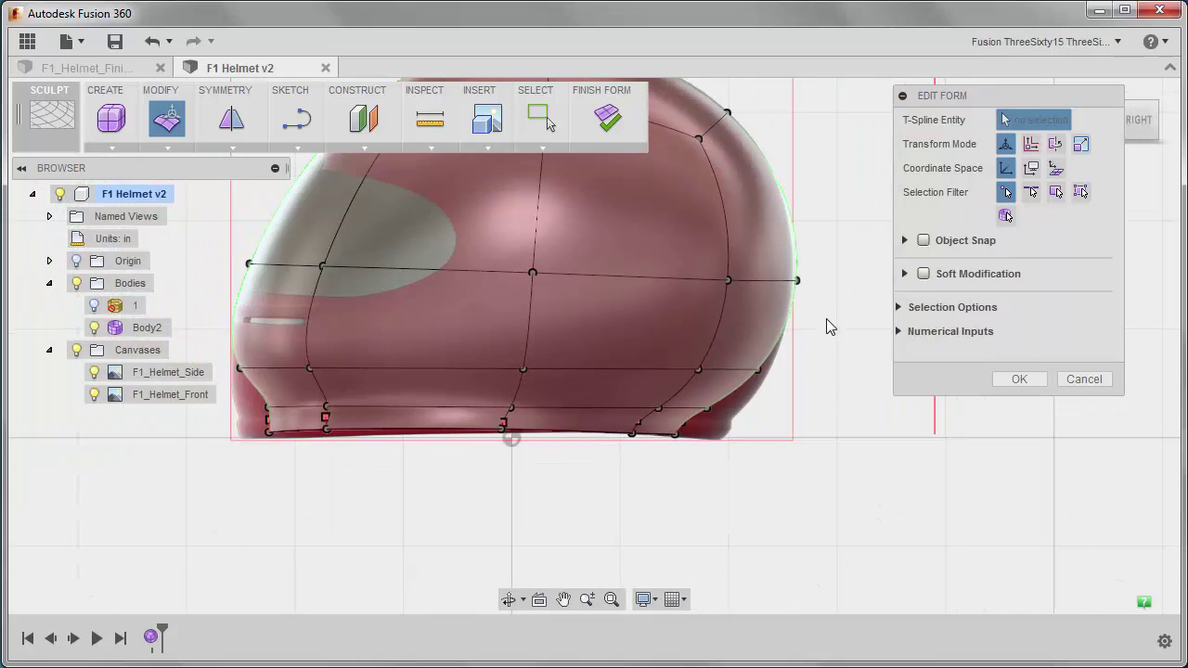
scroll(706, 464, "up", 3)
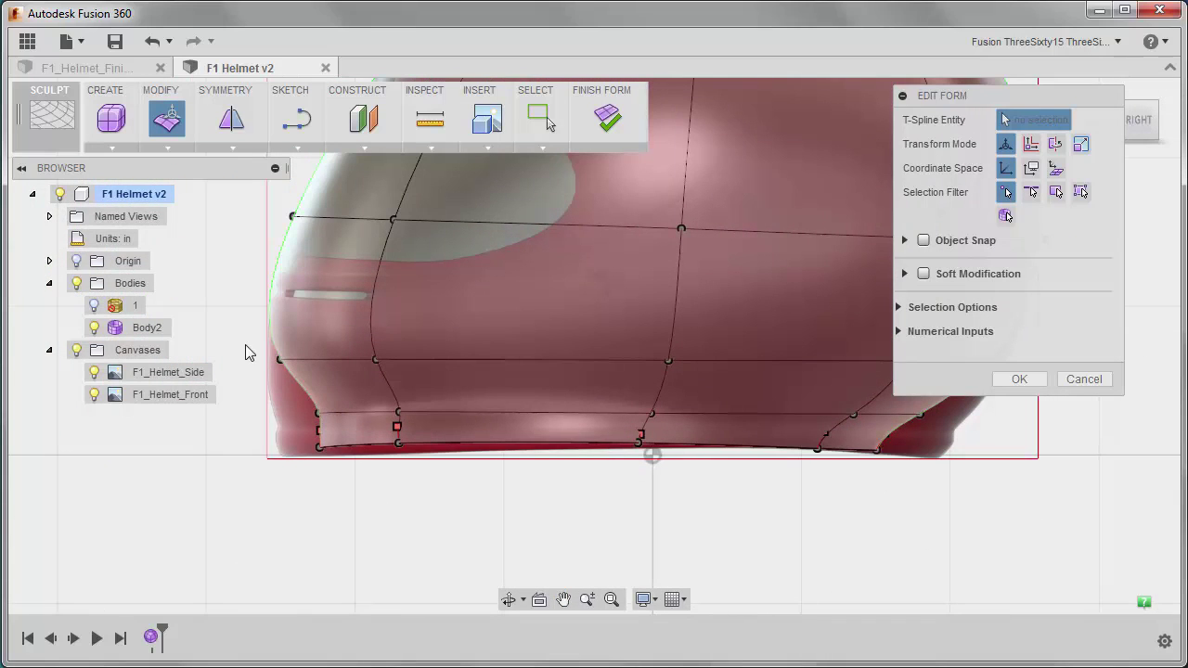
left_click_drag(245, 340, 345, 488)
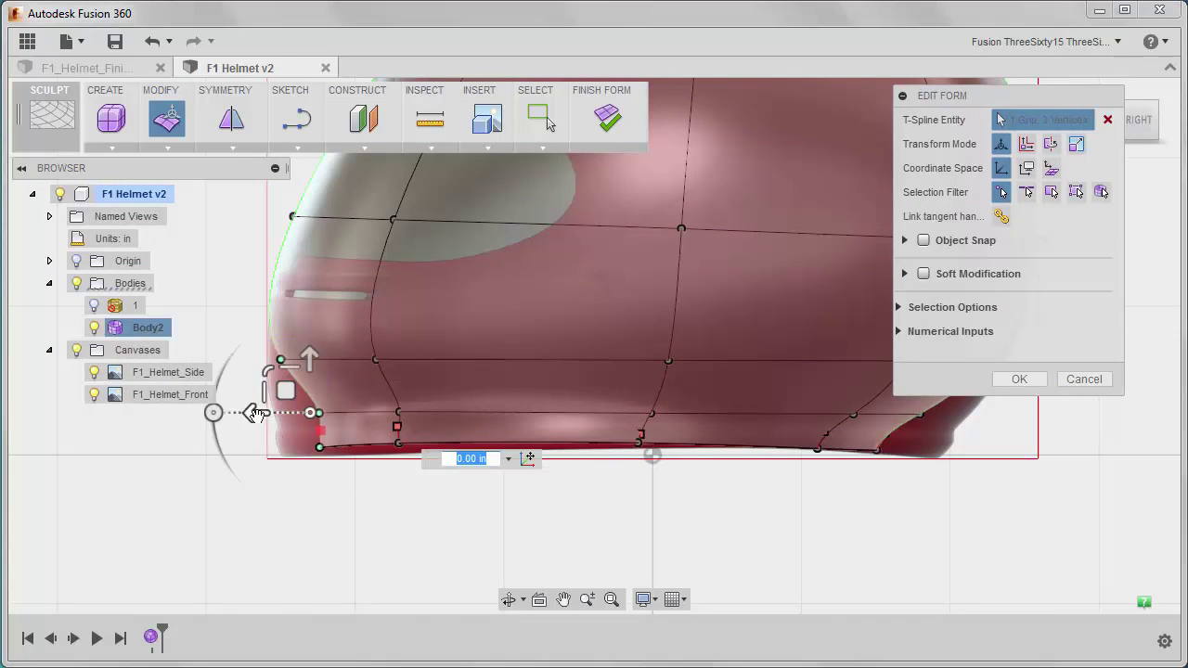
left_click_drag(255, 413, 346, 485)
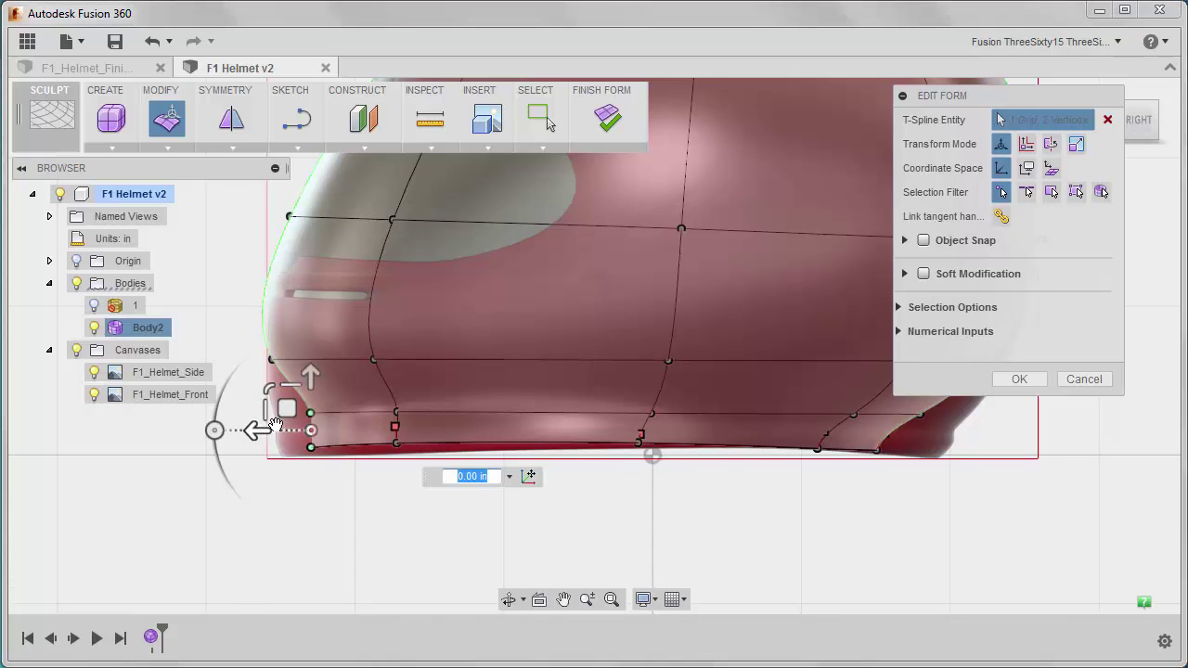
Move the bottom two front vertices and their handle further forward and down to the canvas outline, and adjust the neighbouring column's lower vertices to follow
left_click_drag(284, 411, 239, 419)
left_click(388, 430)
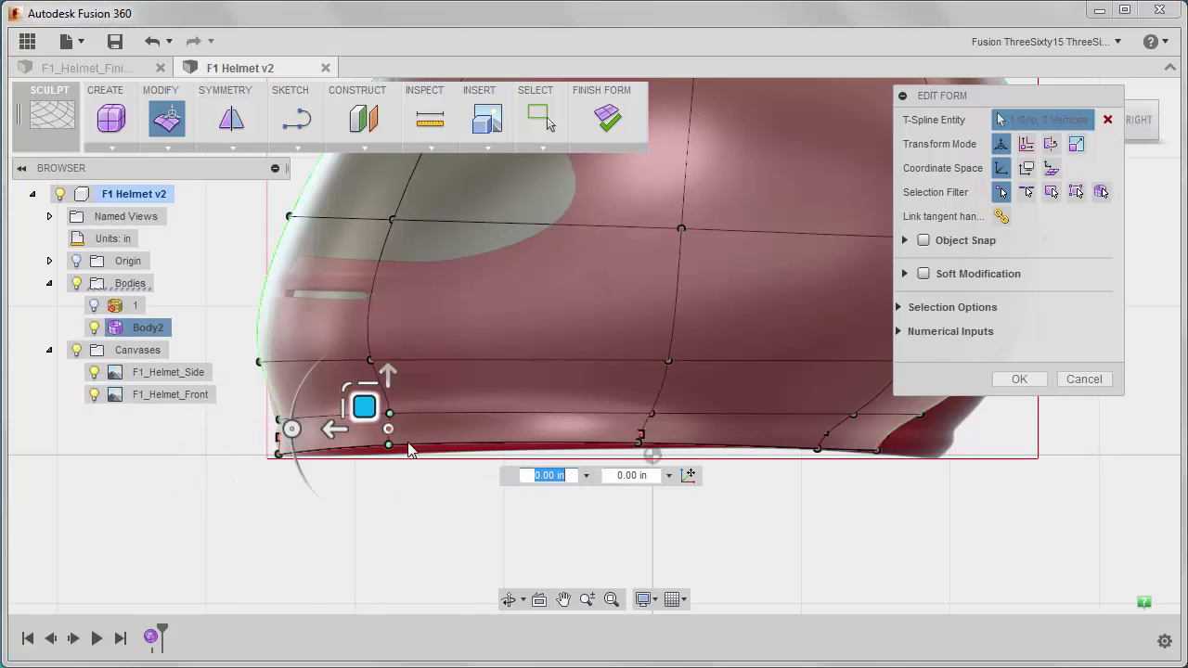
left_click_drag(365, 407, 368, 417)
Select the four lower rear vertices with their tangent handles, move them backward to the side canvas outline, and clear the selection
middle_click_drag(510, 467, 274, 482)
left_click_drag(557, 411, 717, 464)
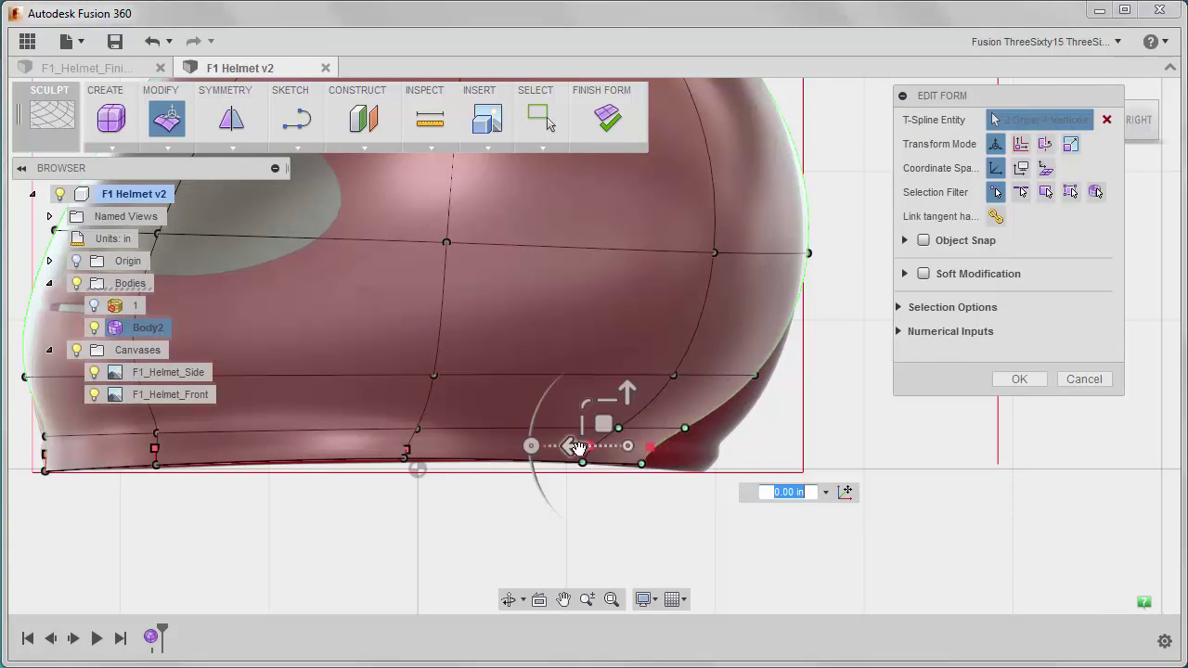
left_click_drag(578, 448, 623, 448)
left_click(742, 469)
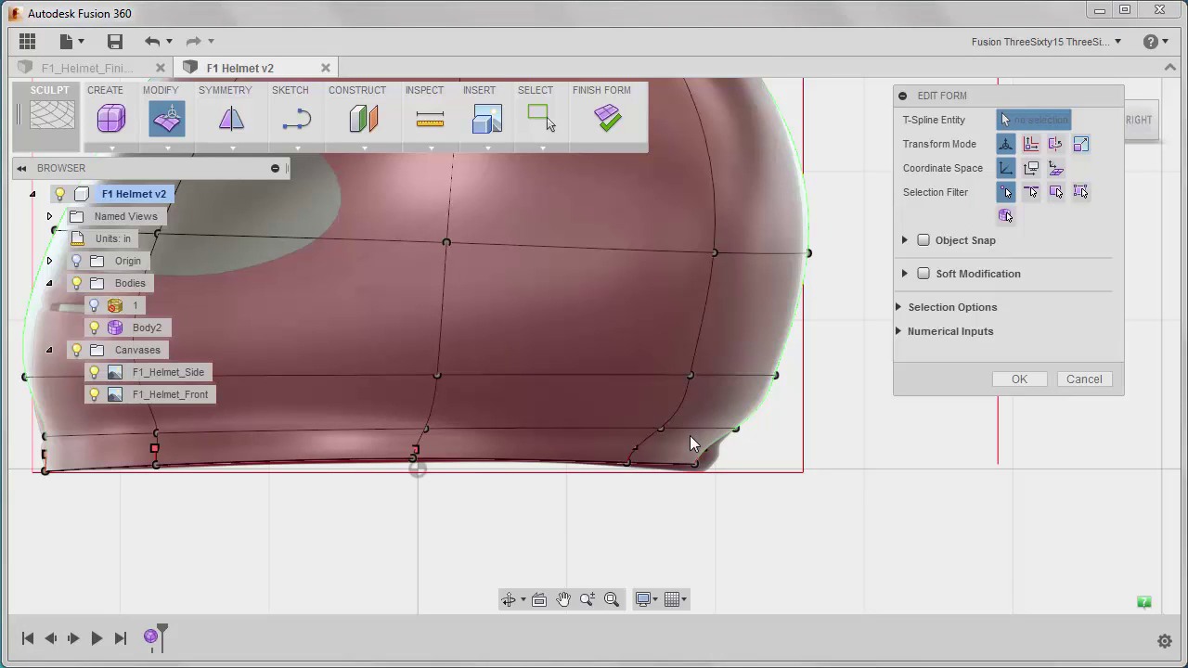
Move the rearmost rim vertex and its tangent handle slightly back and down onto the canvas outline, and finish editing the form
left_click_drag(722, 477, 722, 477)
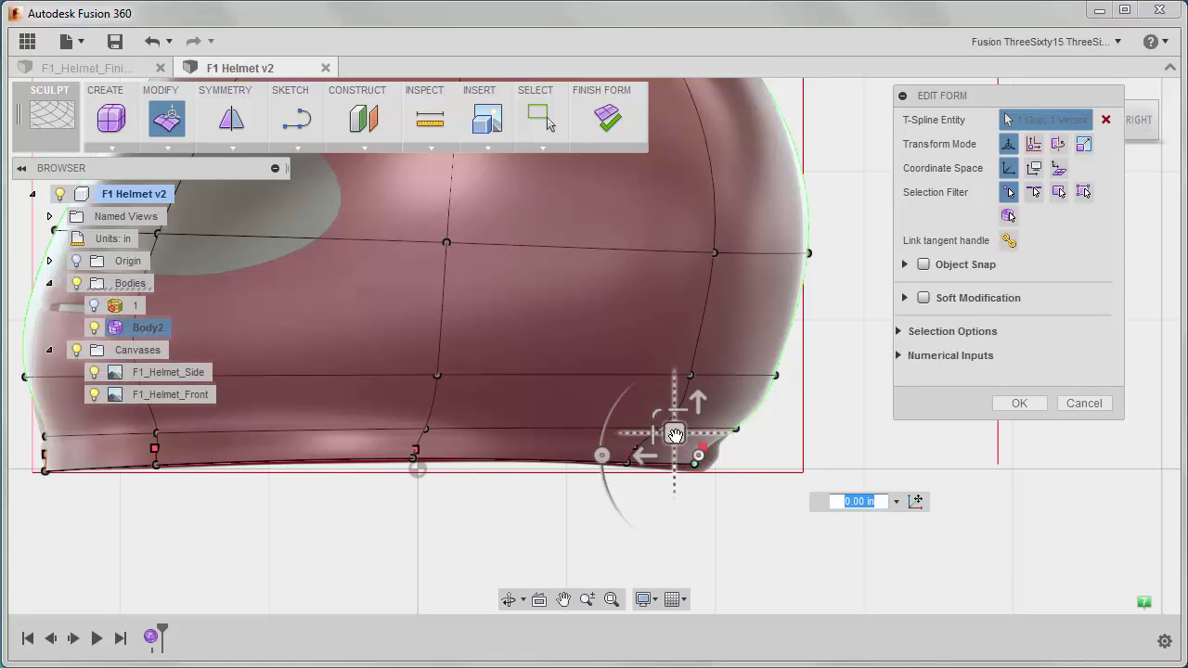
left_click_drag(681, 435, 690, 444)
left_click(544, 491)
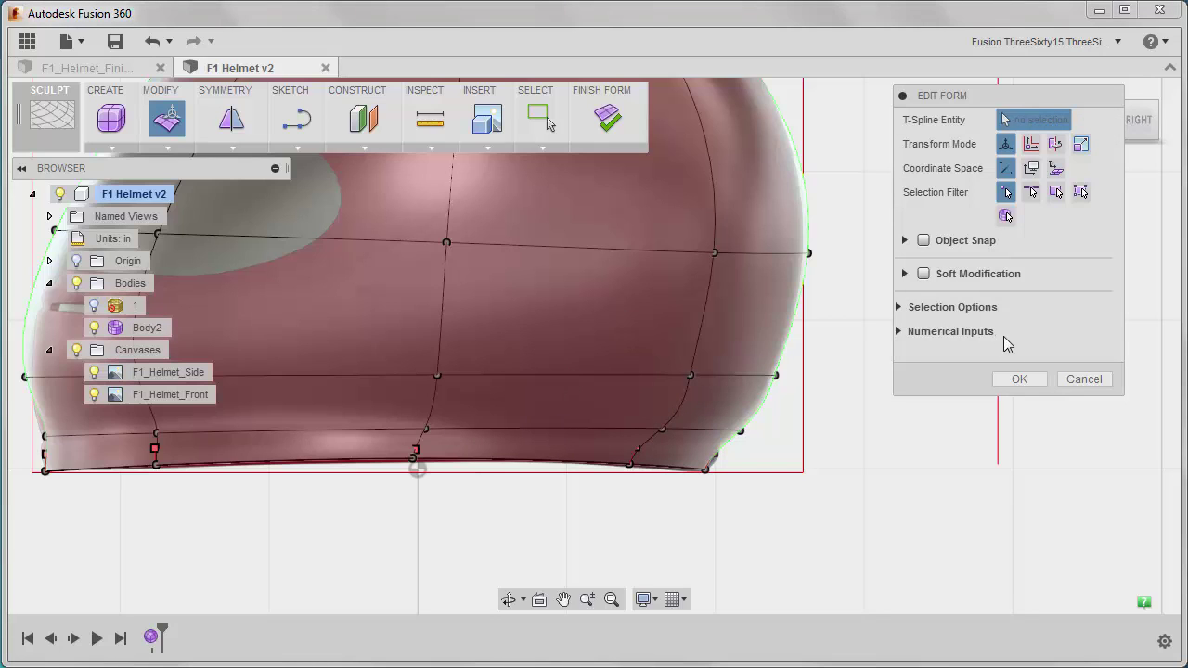
left_click(1018, 381)
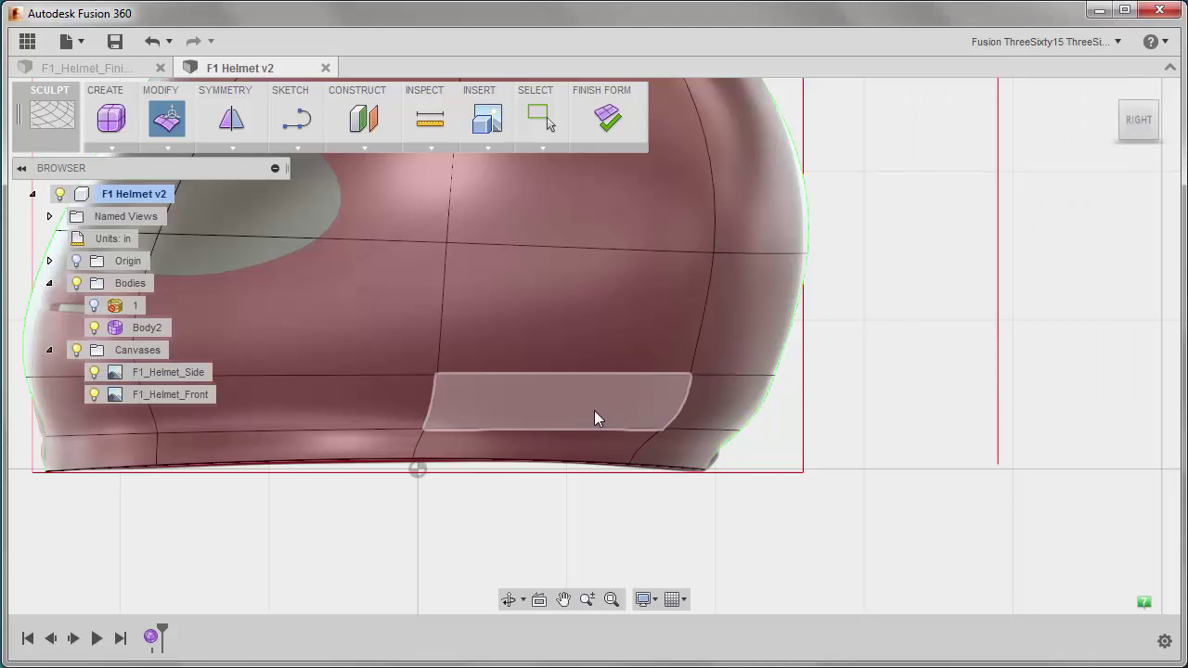
Select the neck crease's edge loop and insert a single simple edge loop below it at location -0.50
double_click(542, 428)
right_click(835, 439)
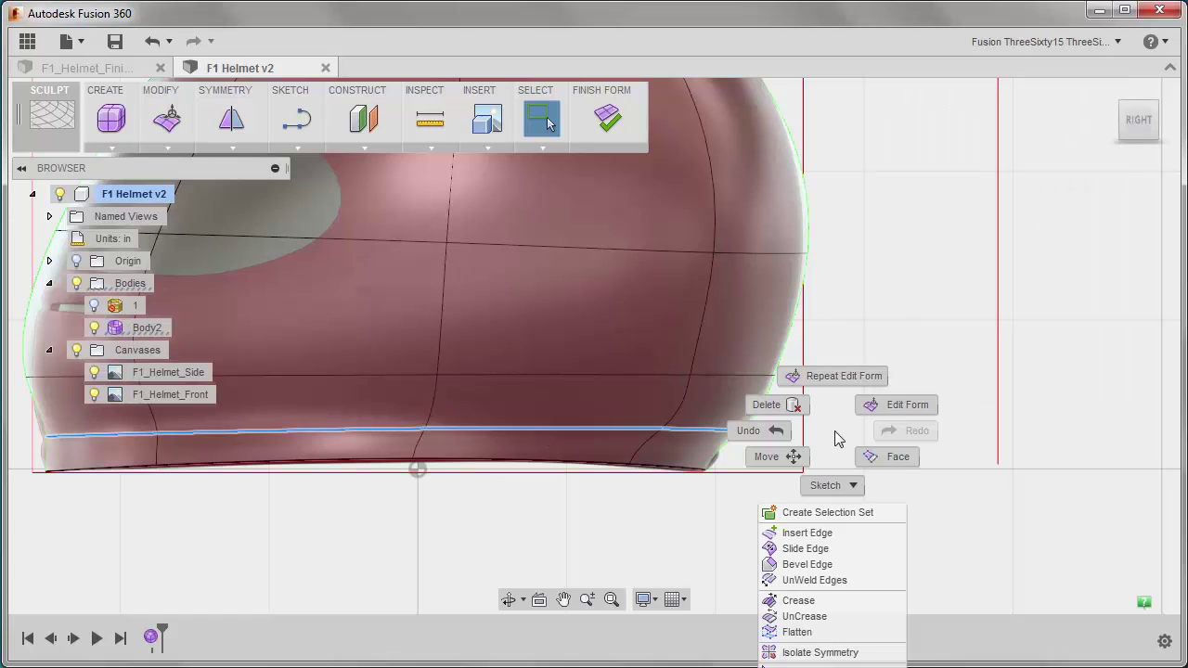
left_click(809, 535)
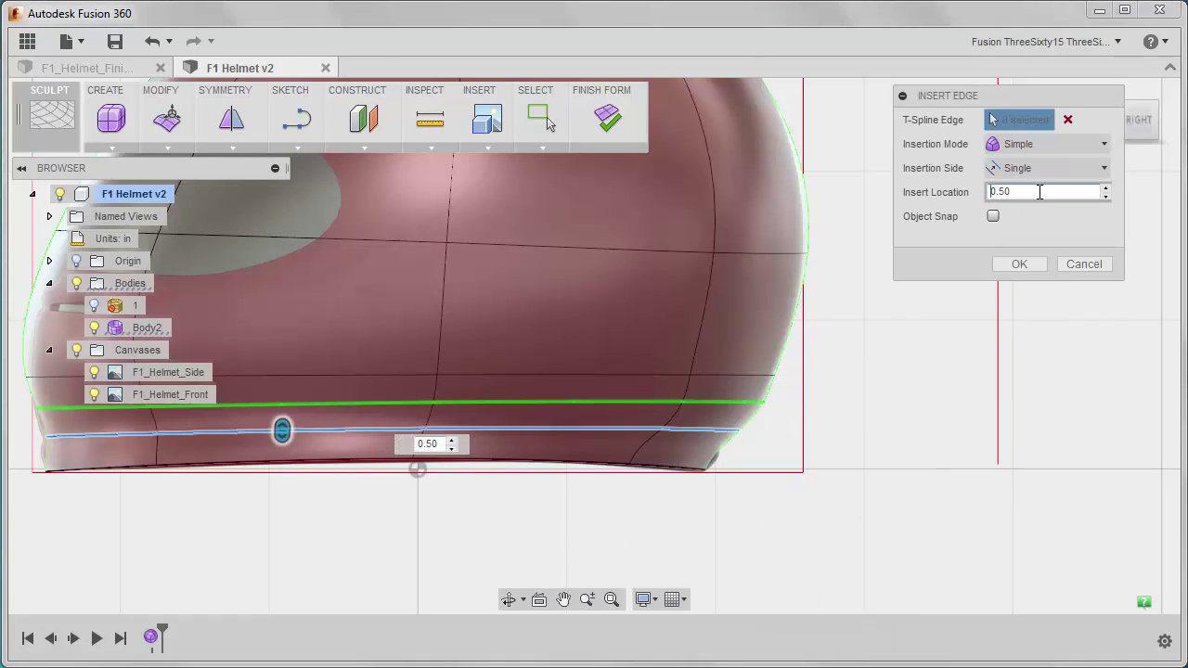
type("-")
left_click(1019, 265)
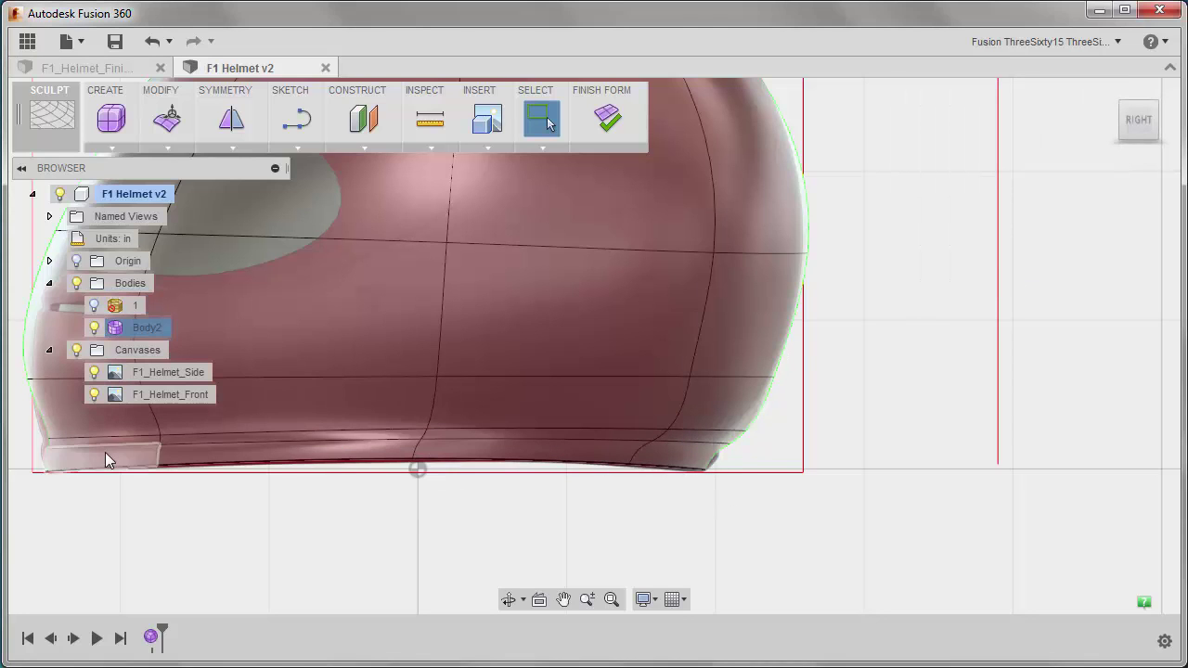
middle_click_drag(220, 536, 326, 511)
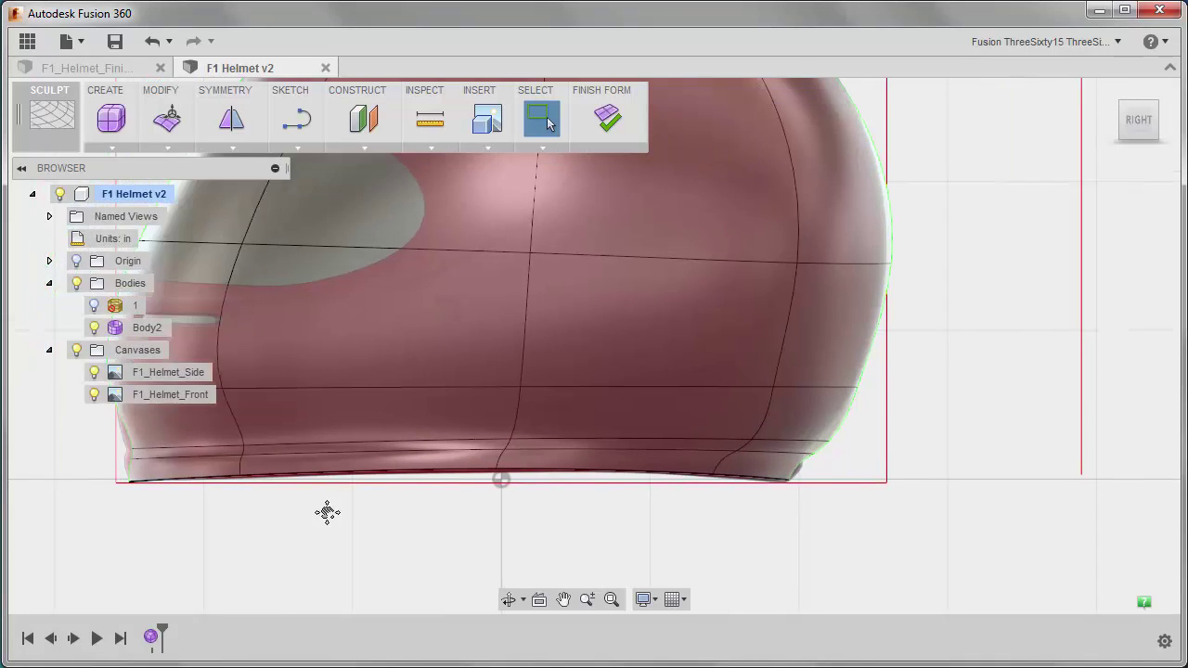
right_click(243, 518)
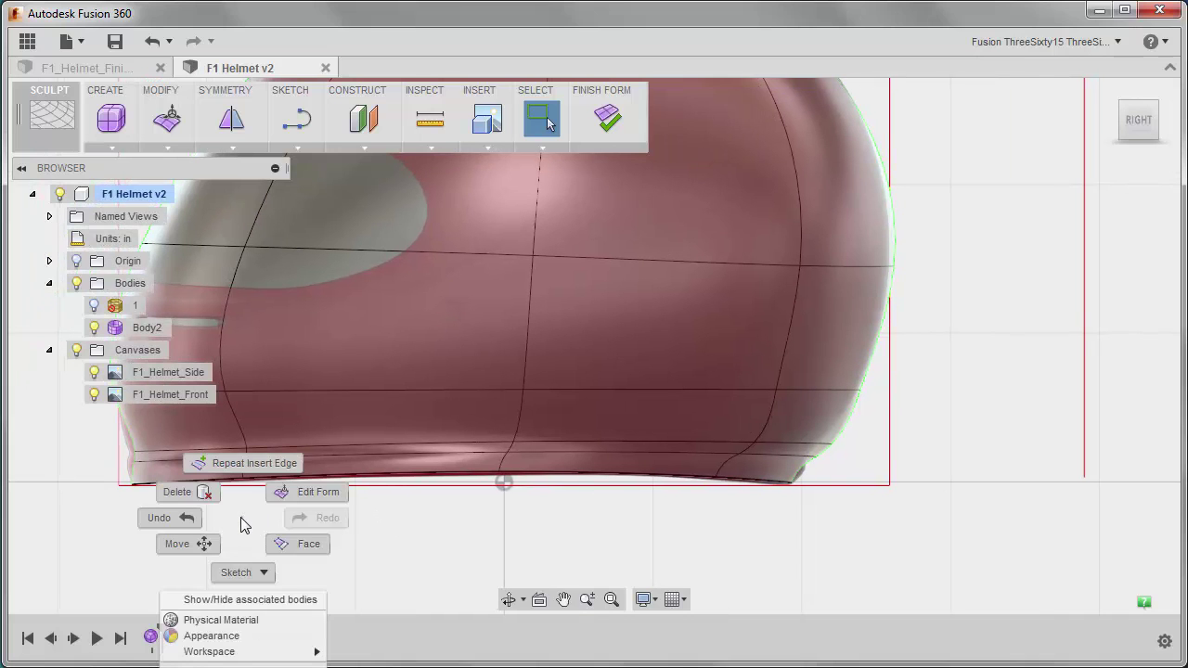
left_click(437, 517)
Edit the form by moving the front vertices of the two closely spaced neck loops forward to the side canvas outline, and clear the selection
scroll(422, 529, "up", 3)
middle_click_drag(418, 534, 602, 536)
right_click(388, 544)
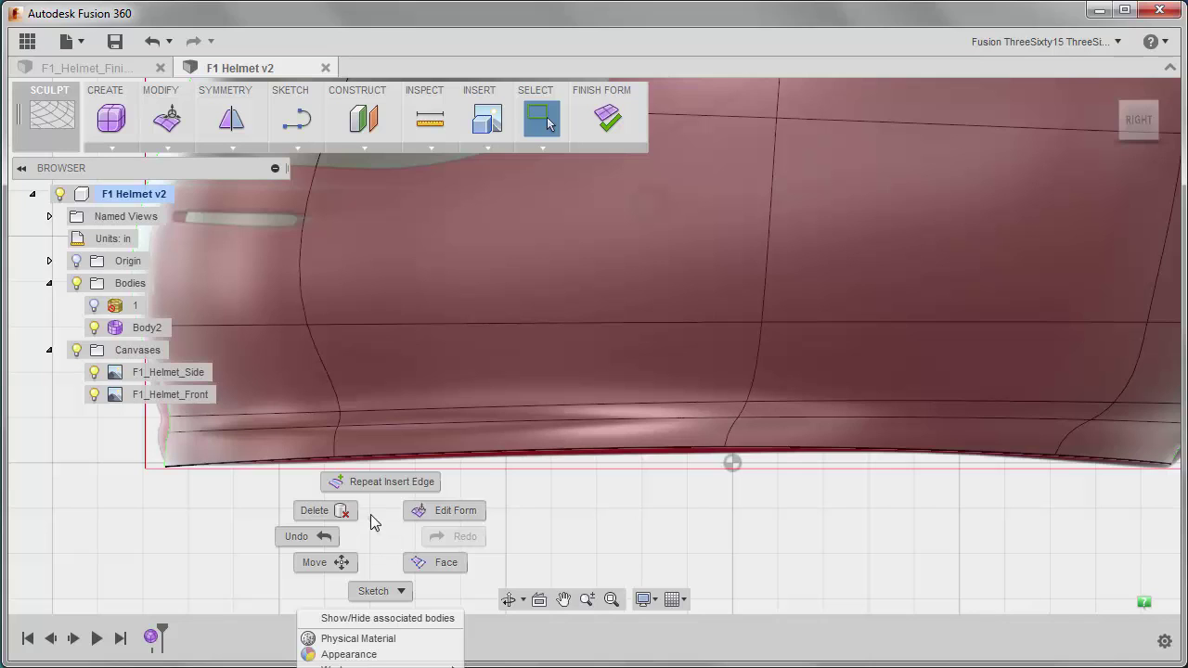
left_click(446, 510)
middle_click_drag(244, 459, 297, 484)
left_click_drag(294, 470, 332, 506)
left_click(273, 486)
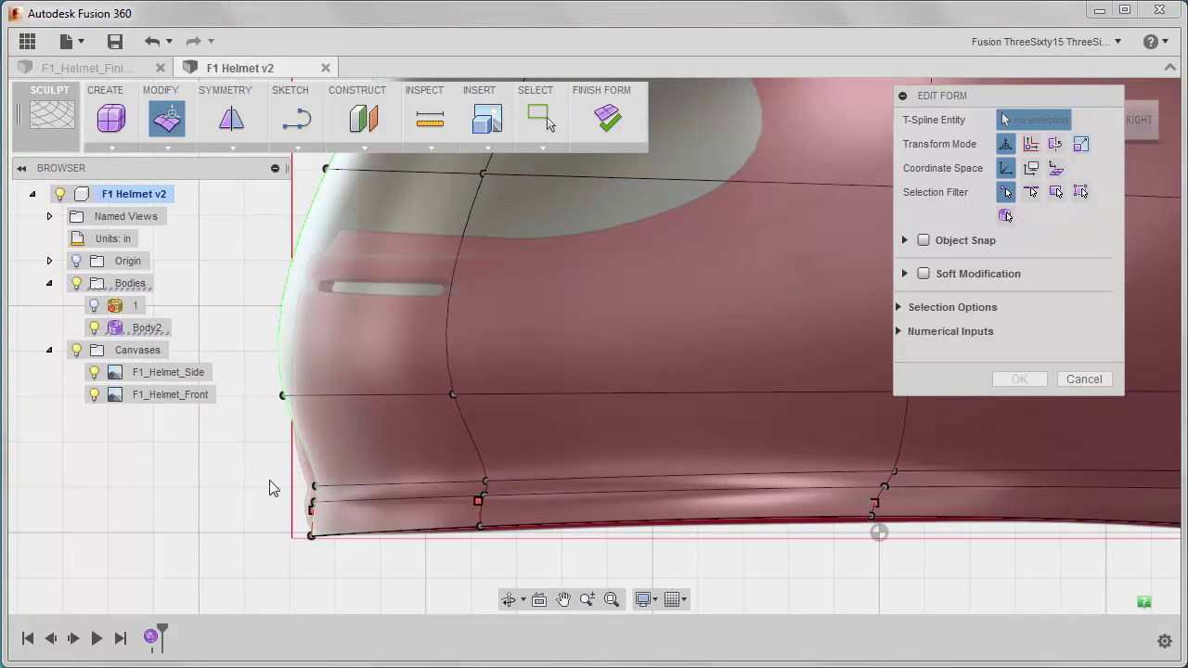
left_click_drag(265, 457, 330, 506)
scroll(271, 494, "up", 3)
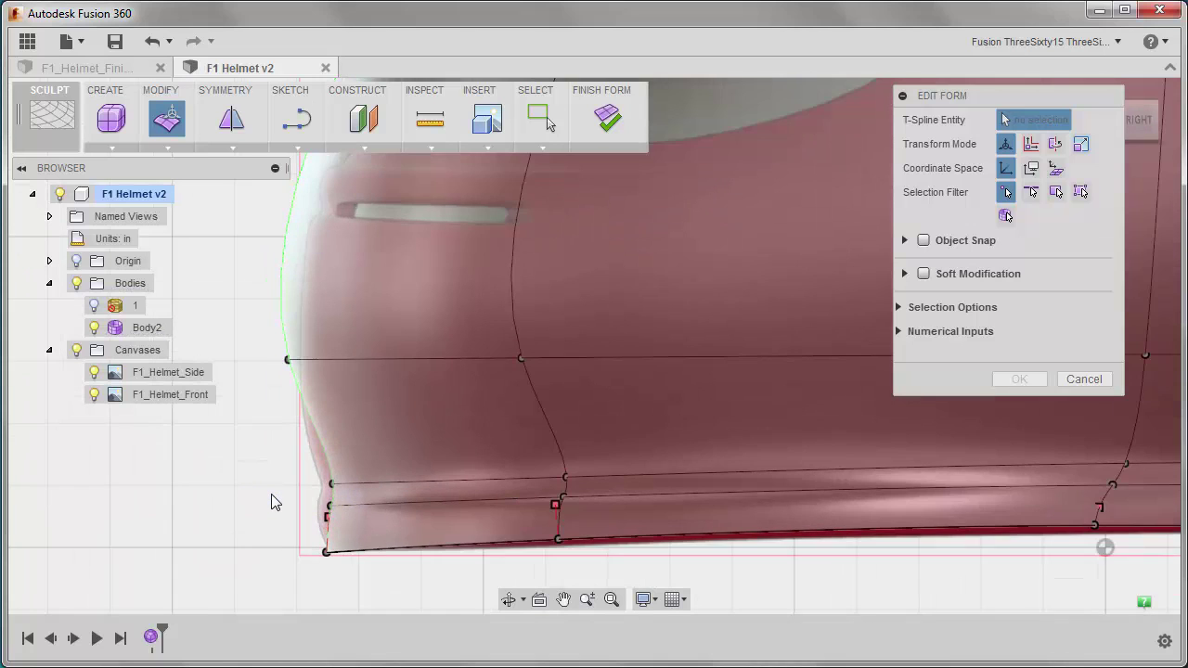
left_click_drag(283, 436, 373, 515)
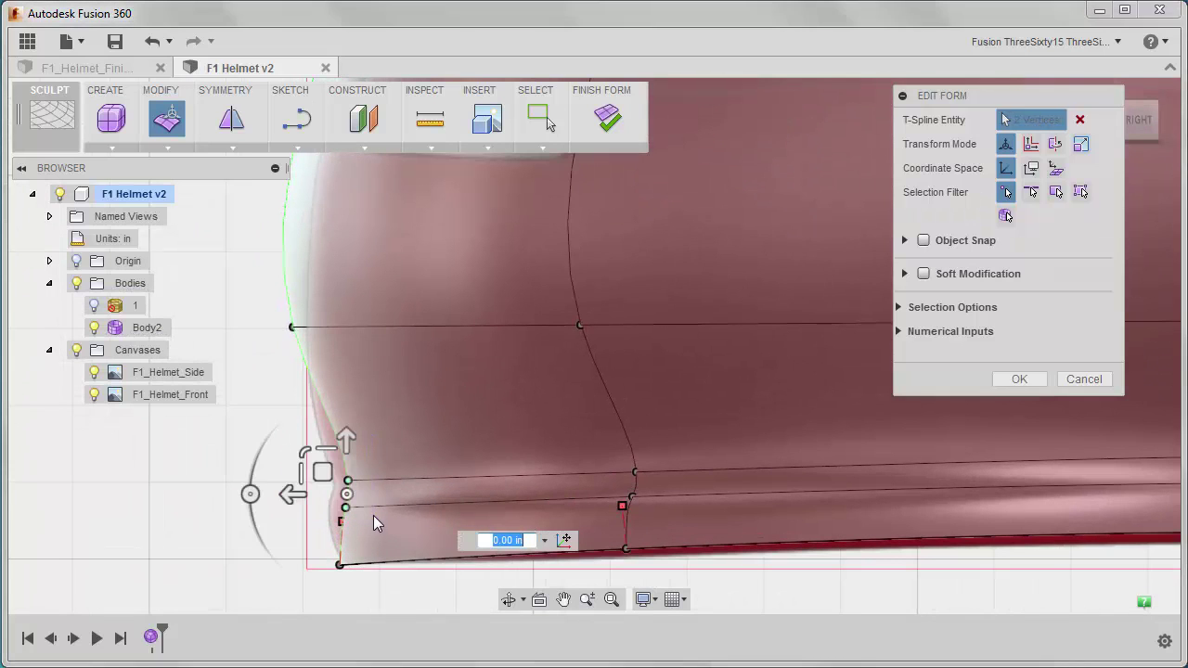
left_click_drag(289, 494, 265, 493)
left_click(504, 557)
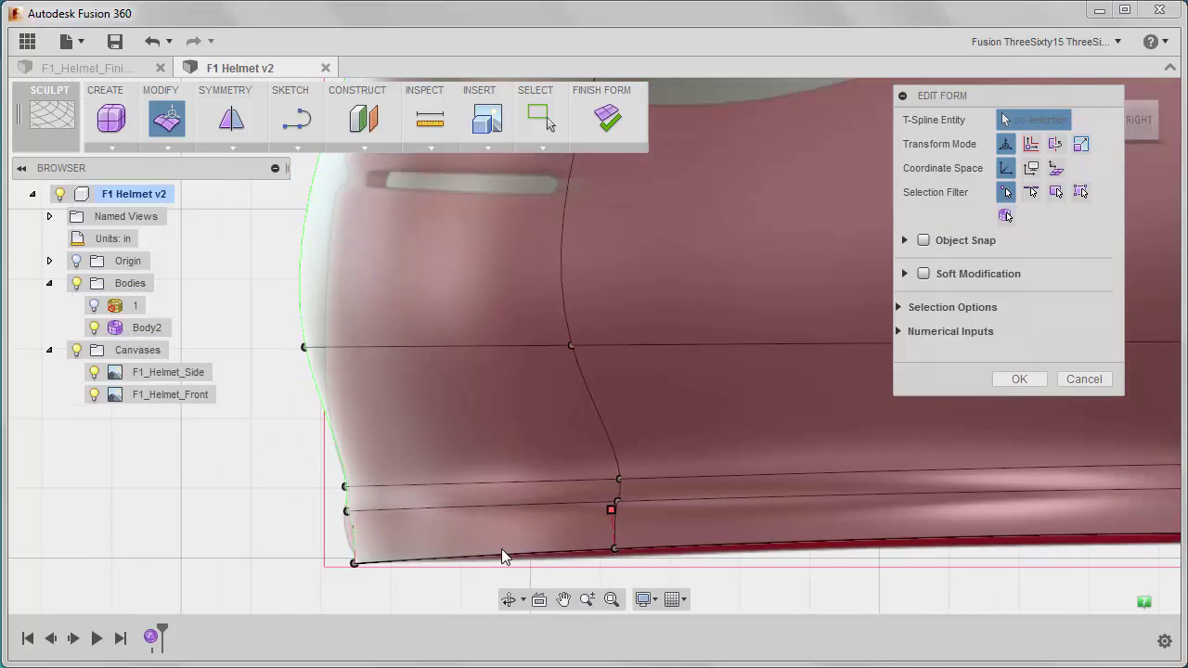
Select the tangent handle just above the rim beside the helmet's front centre line and move it -0.01 in along X
scroll(504, 556, "down", 2)
middle_click_drag(788, 551, 964, 517)
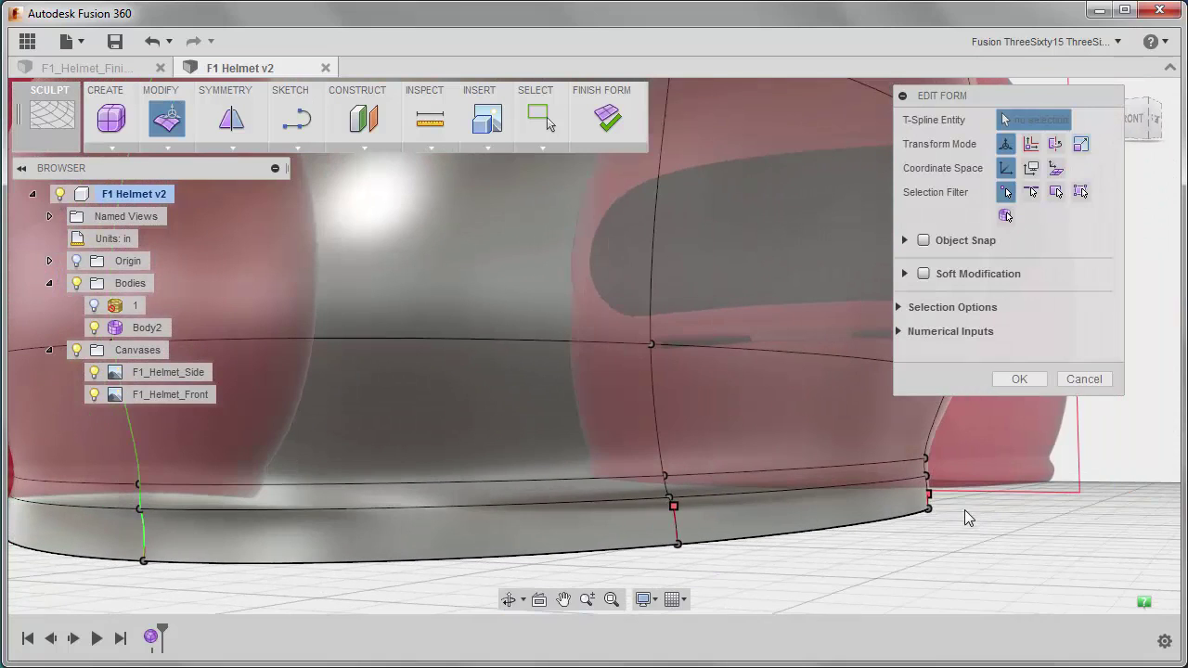
left_click(928, 495)
left_click_drag(987, 494, 987, 494)
middle_click_drag(986, 494, 952, 514, "shift")
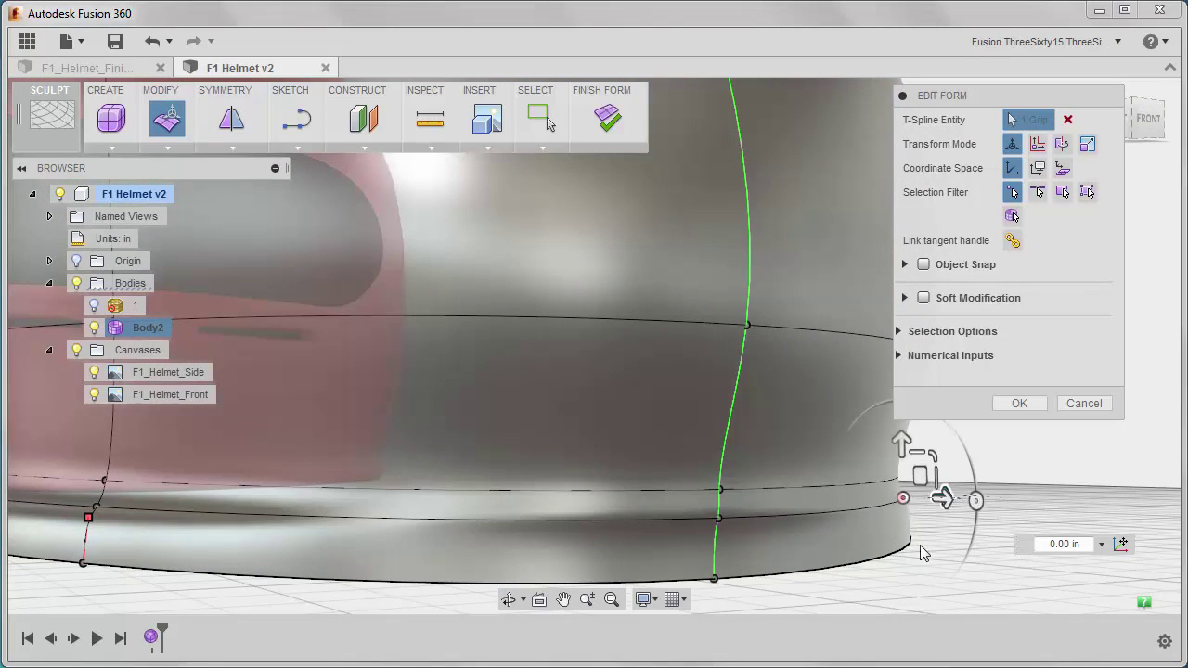
middle_click_drag(966, 509, 915, 536, "shift")
mouse_move(915, 525)
left_mouse_down()
mouse_move(929, 525)
mouse_move(917, 525)
left_mouse_up()
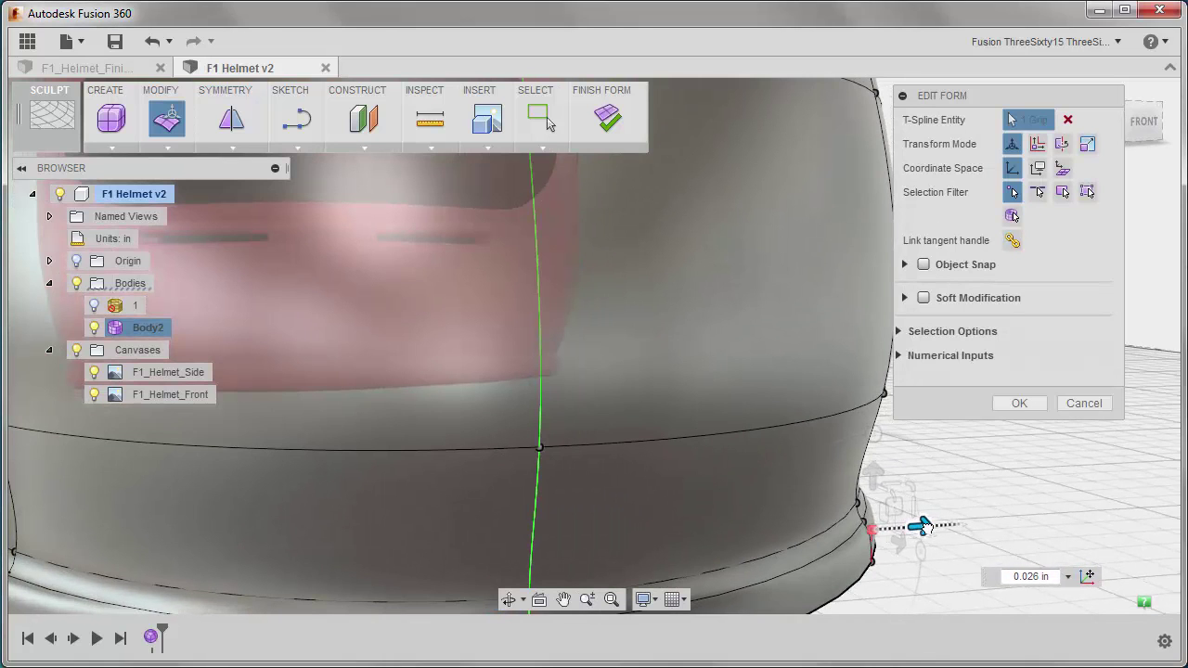
Examine the neck crease and rim all around the helmet, and check the whole body from the front and top
middle_click_drag(933, 467, 390, 484, "shift")
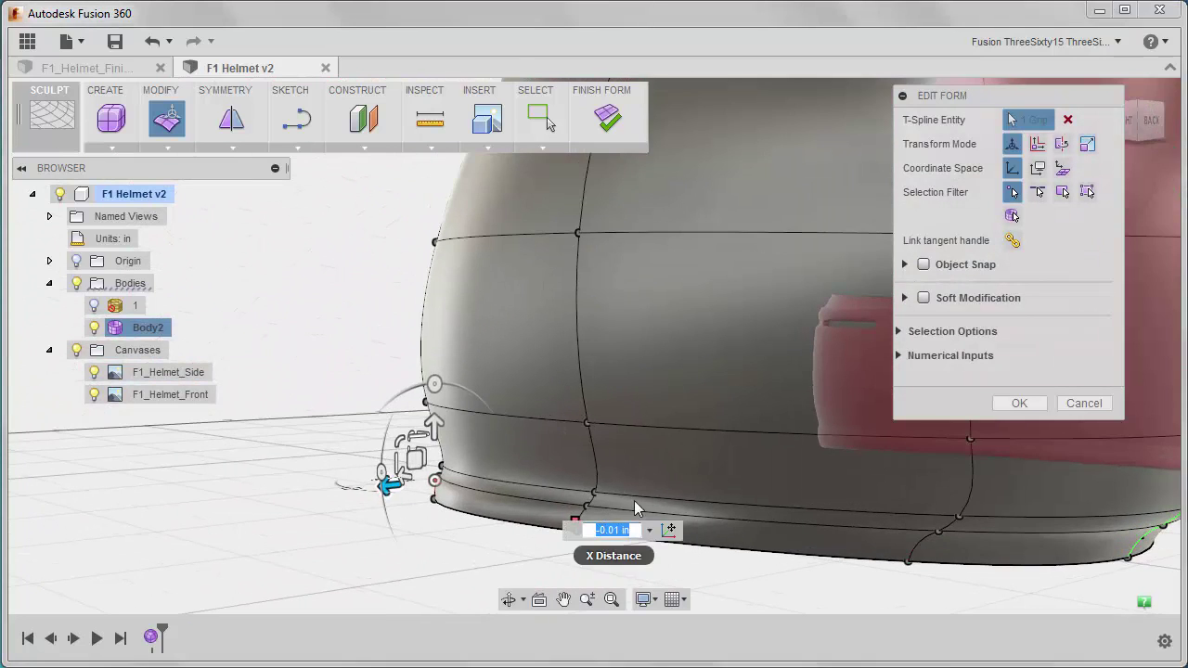
middle_click_drag(625, 474, 569, 428, "shift")
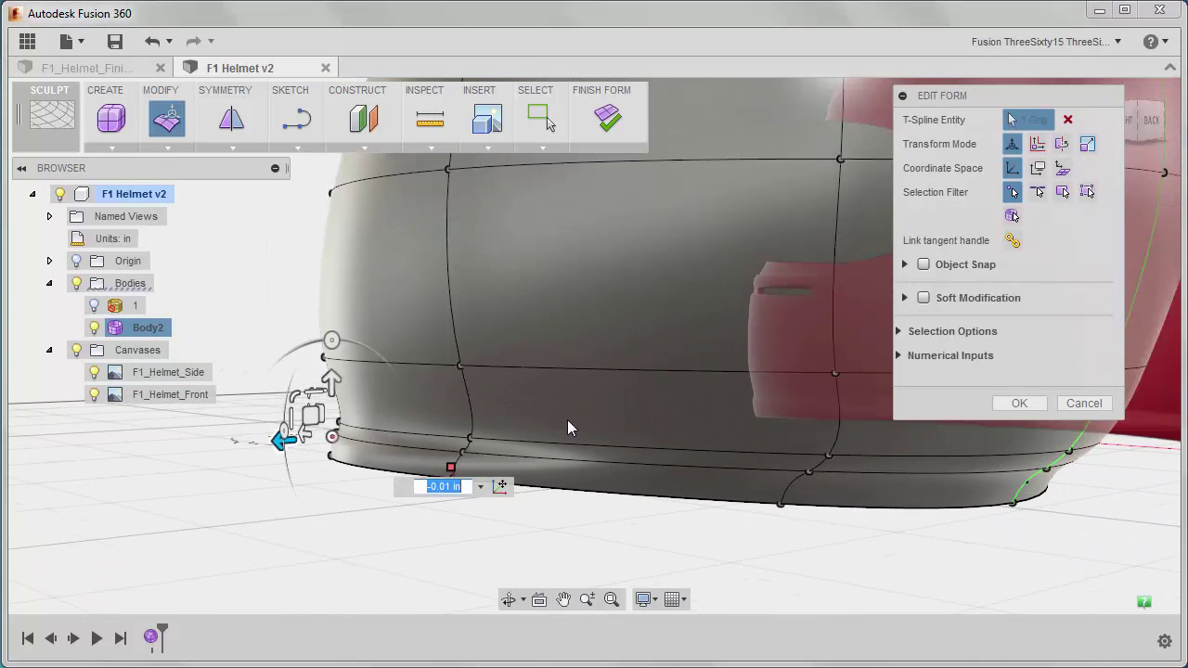
scroll(494, 455, "up", 3)
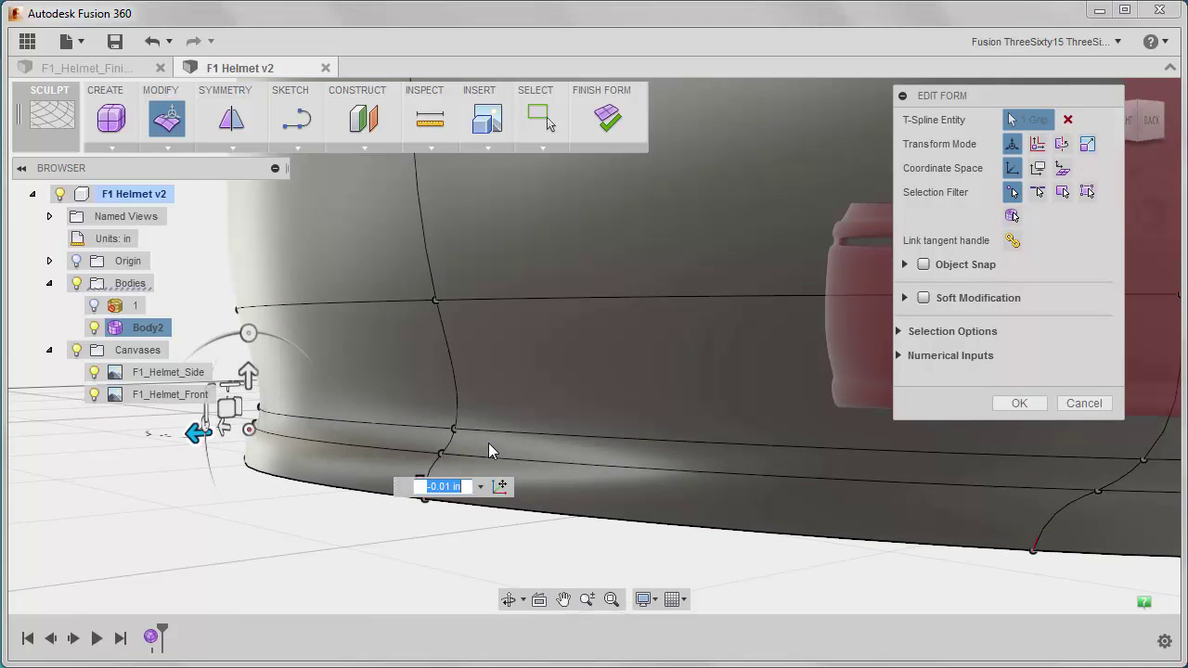
scroll(490, 451, "down", 5)
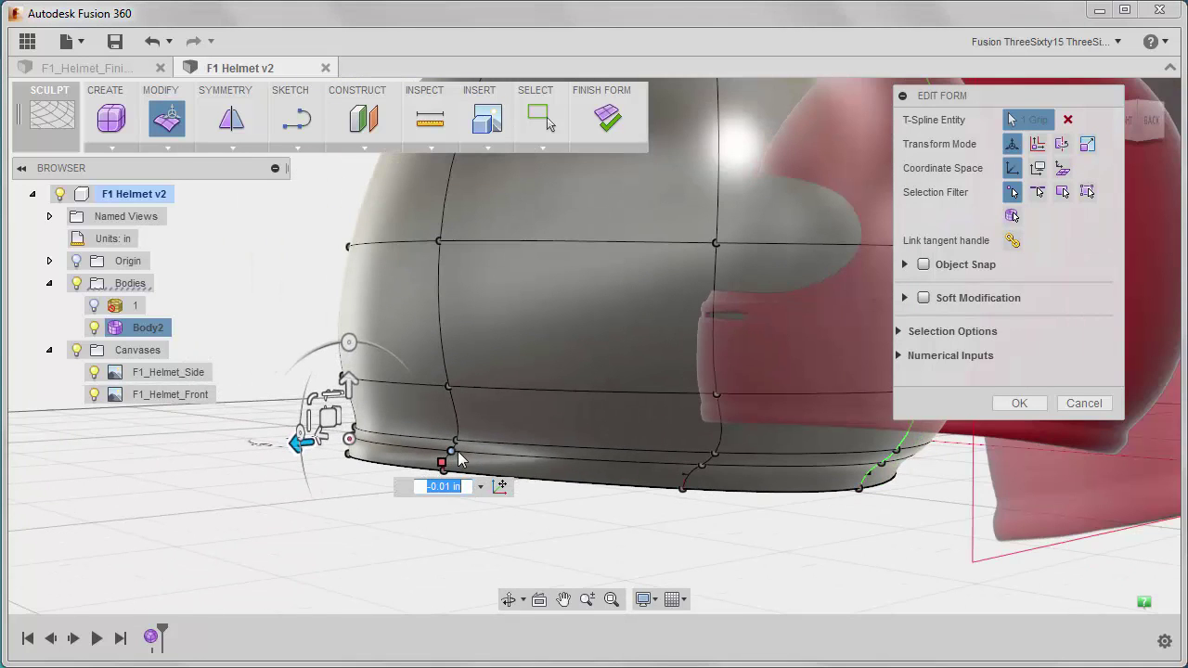
middle_click_drag(474, 445, 663, 452, "shift")
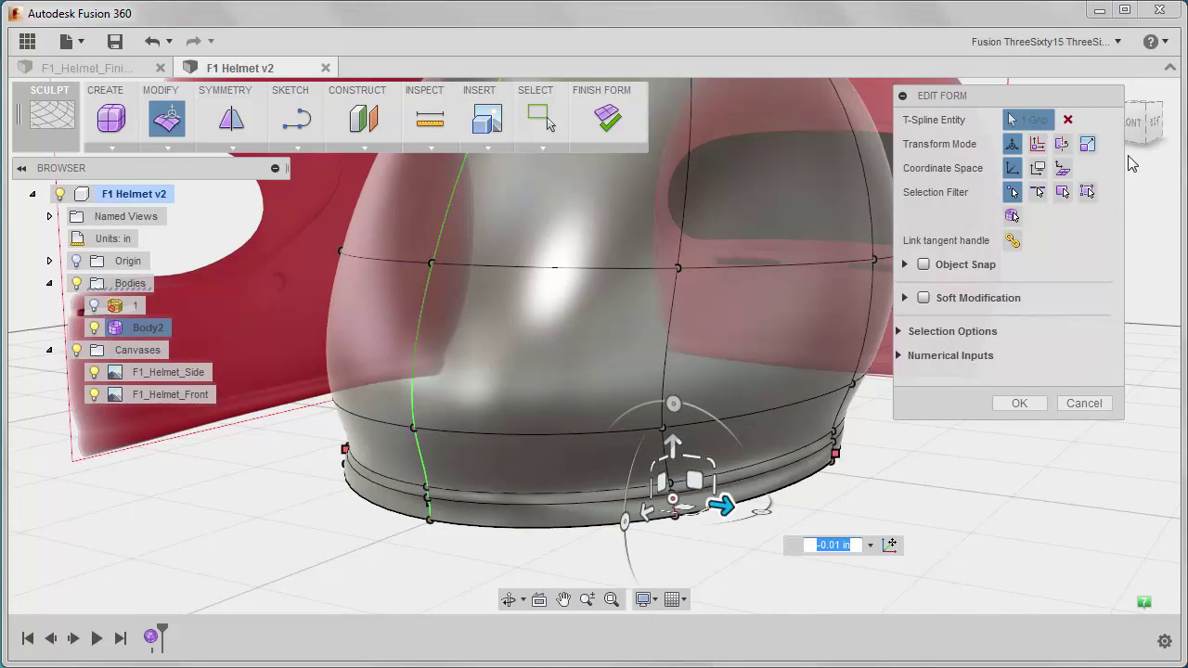
left_click(1127, 124)
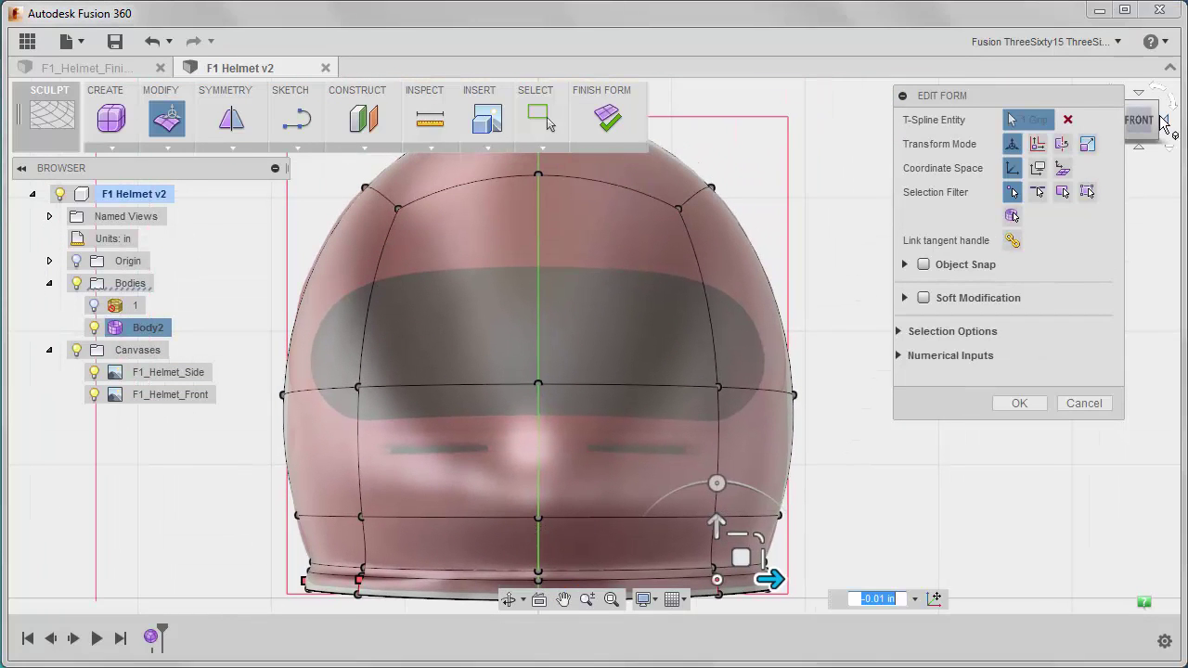
left_click(1137, 99)
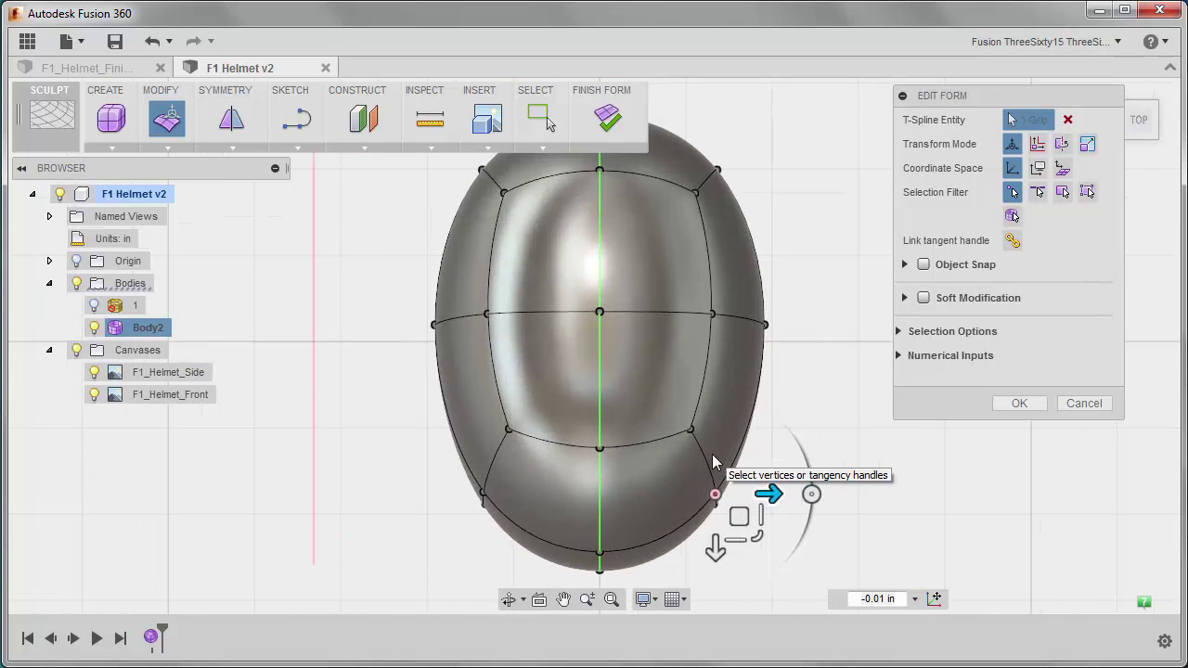
Finish the form edit and insert F1_Helmet_Top.png from the F1 Helmet folder as a background canvas on the horizontal plane
left_click(1018, 404)
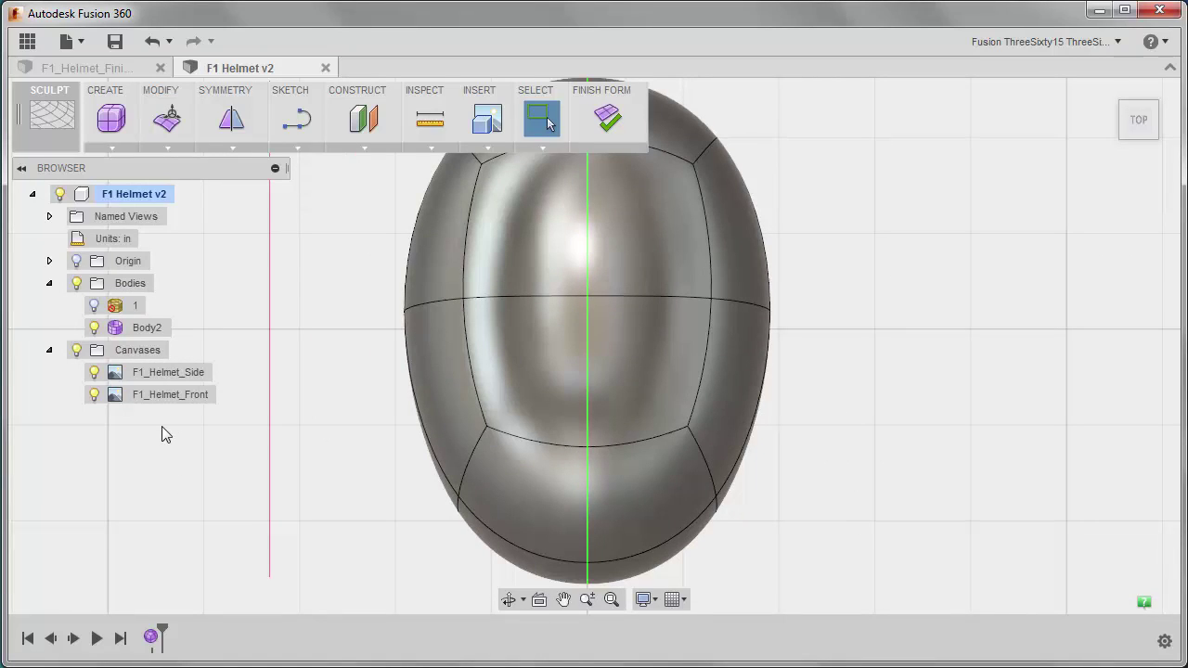
left_click(530, 195)
left_click(487, 147)
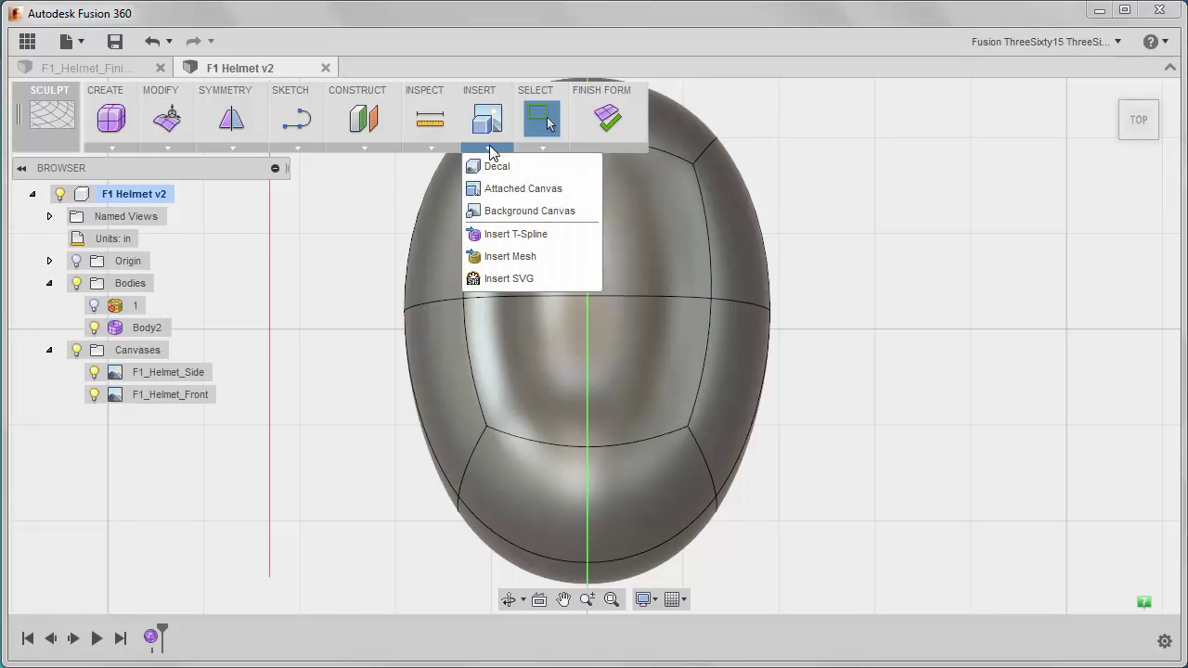
left_click(506, 211)
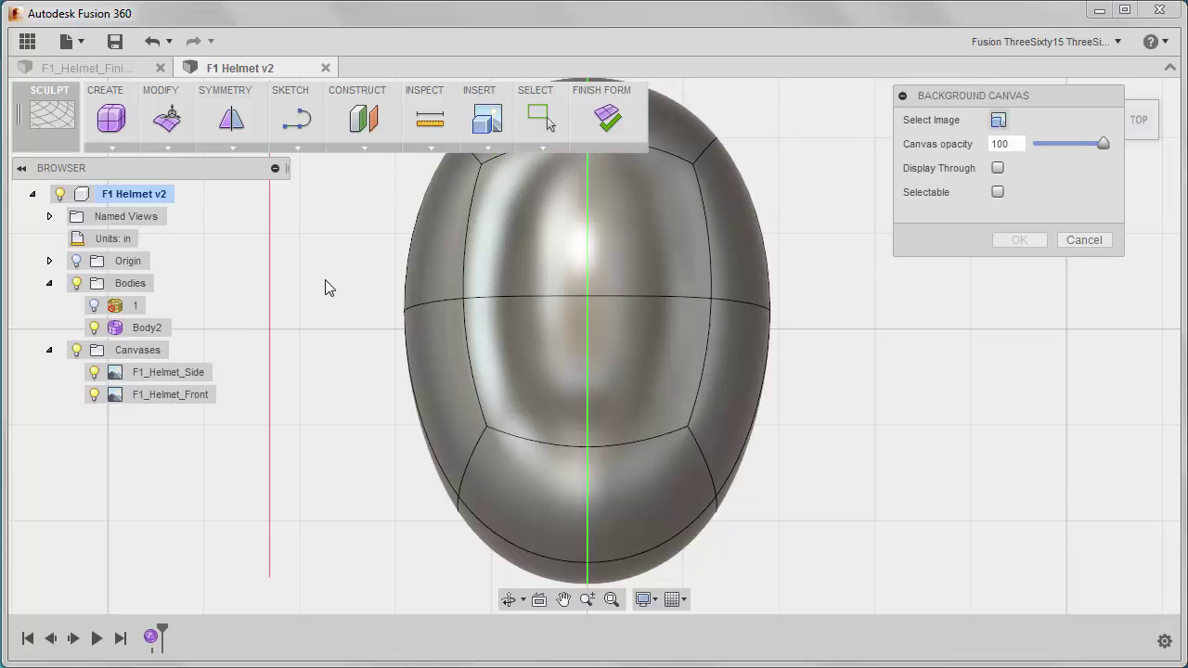
left_click(999, 120)
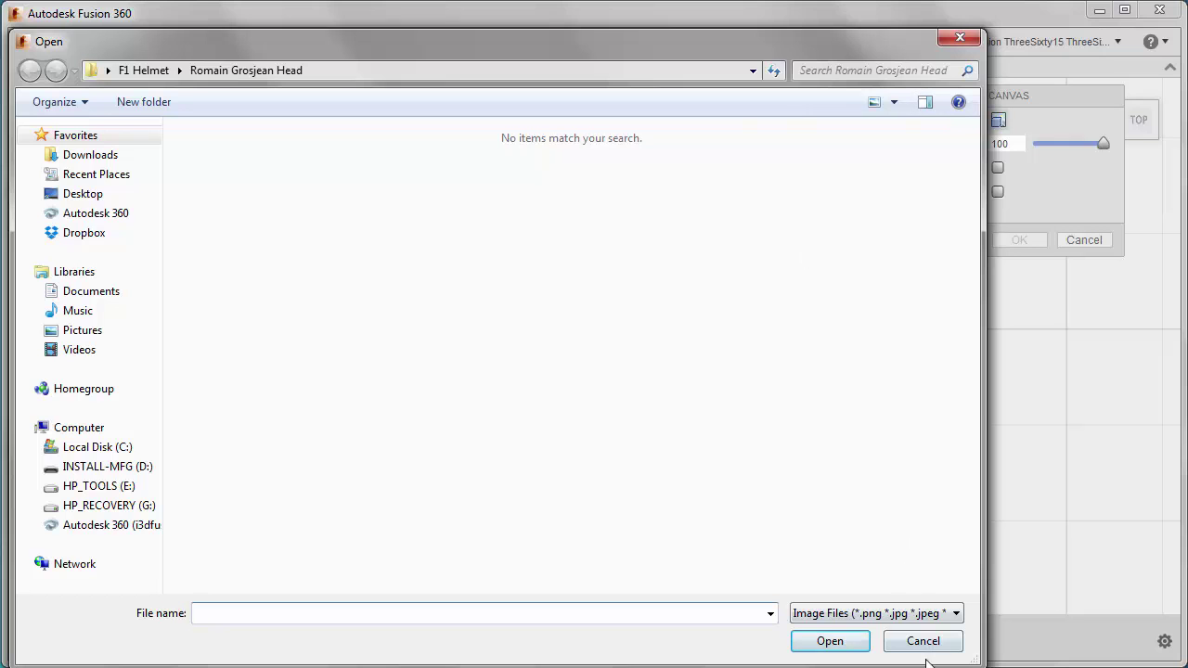
left_click(144, 70)
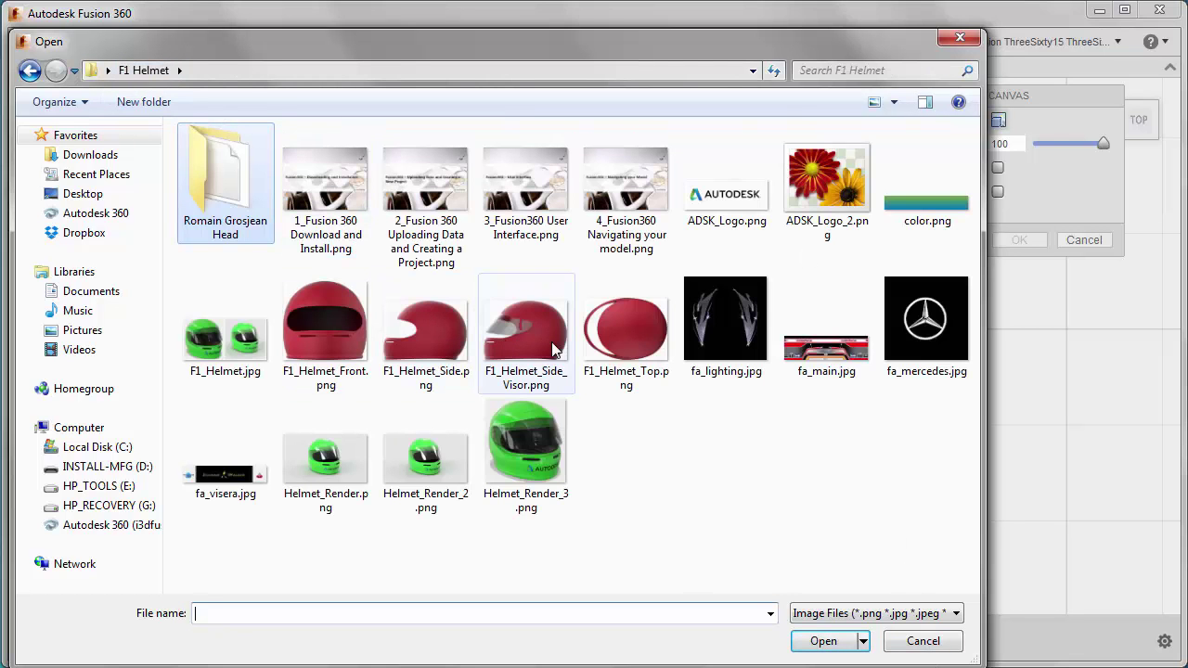
left_click(613, 334)
left_click(822, 640)
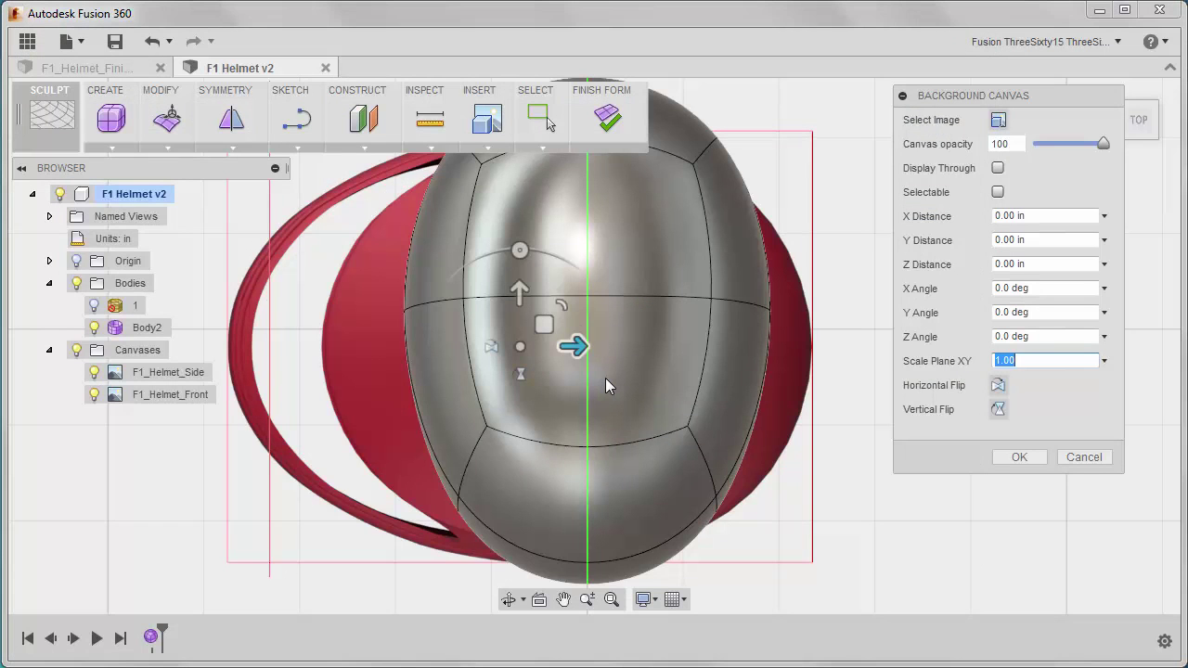
Enable Display Through for the top canvas, rotate it 90 degrees about Z, and move and scale it to 1.035 to match the helmet's outline
left_click_drag(519, 249, 449, 356)
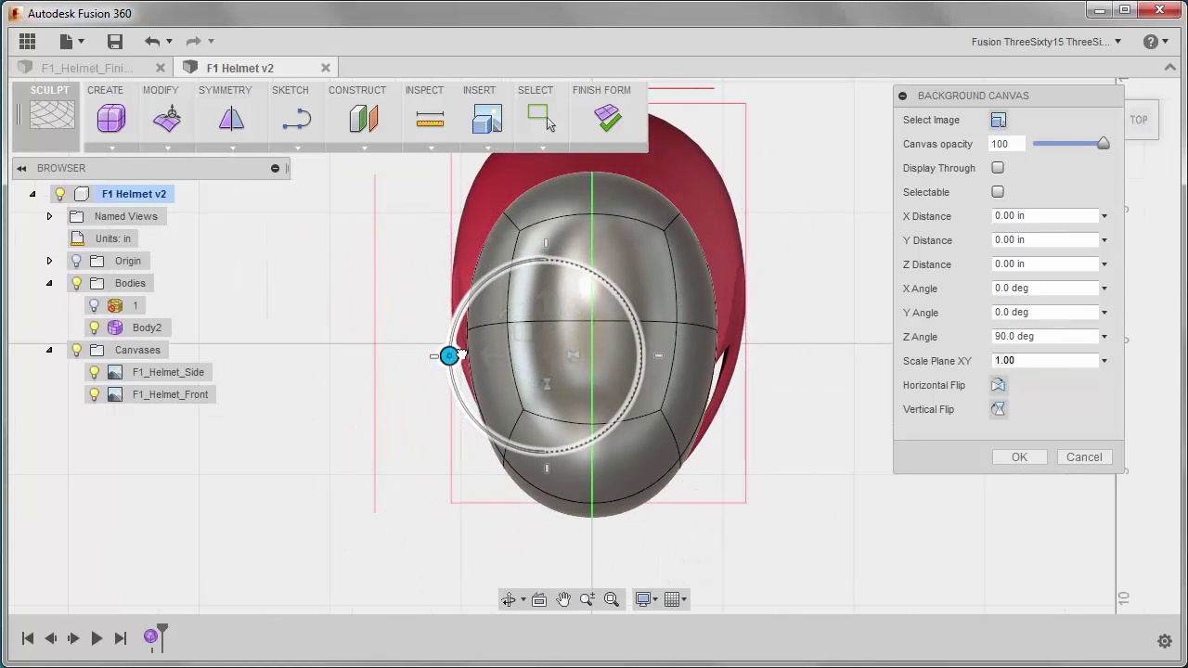
middle_click_drag(479, 350, 451, 380)
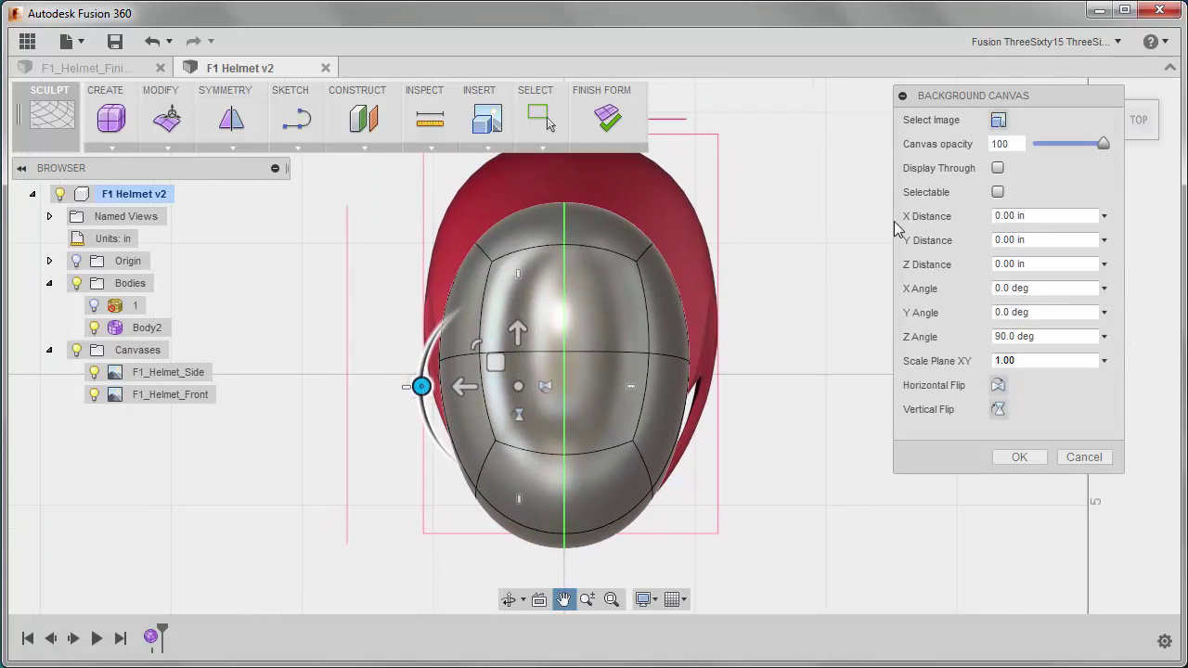
left_click(996, 168)
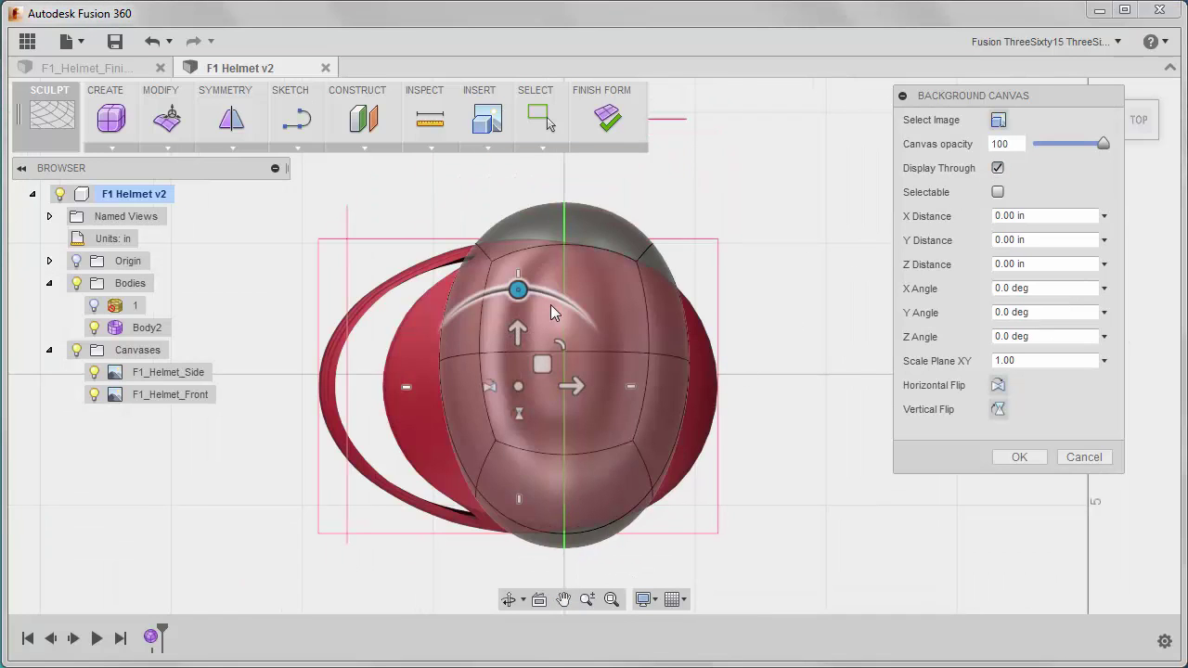
left_click_drag(518, 289, 422, 385)
left_click_drag(475, 345, 473, 381)
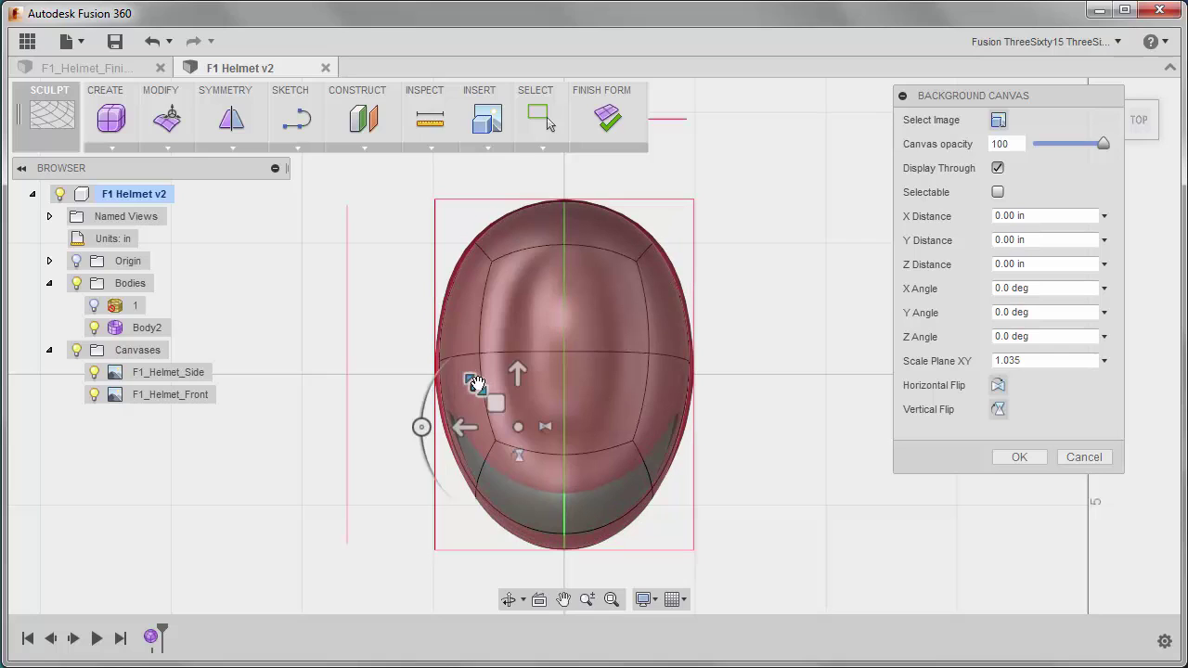
left_click(1015, 457)
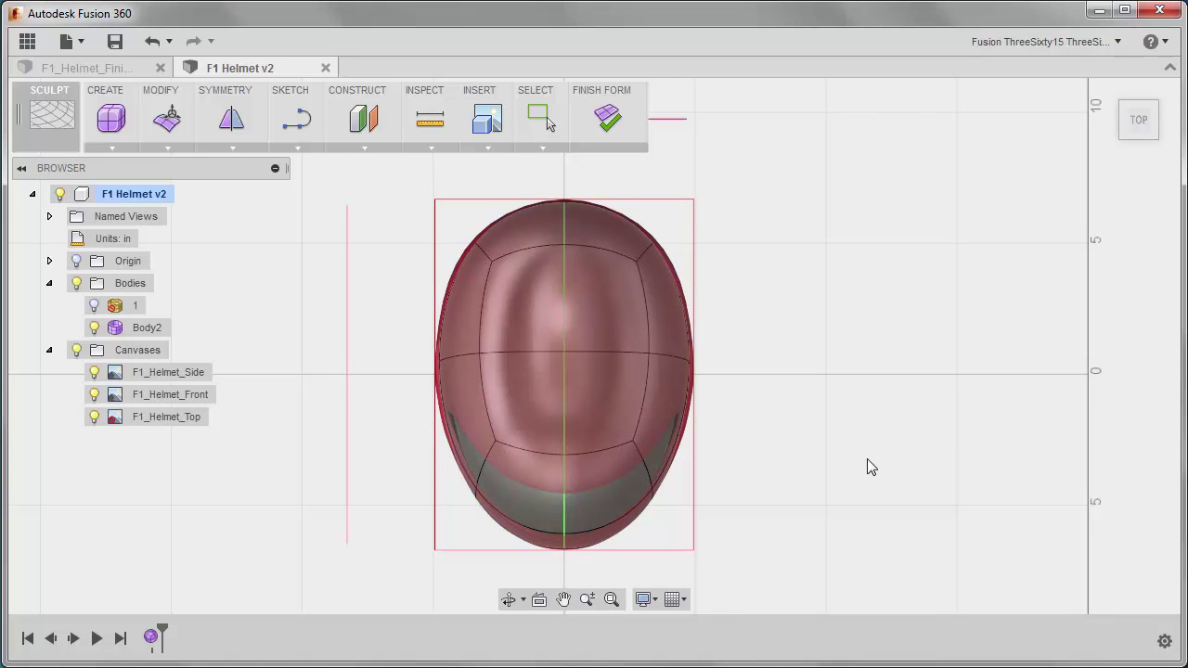
Set the F1_Helmet_Top, F1_Helmet_Front and F1_Helmet_Side canvases to unselectable
right_click(162, 421)
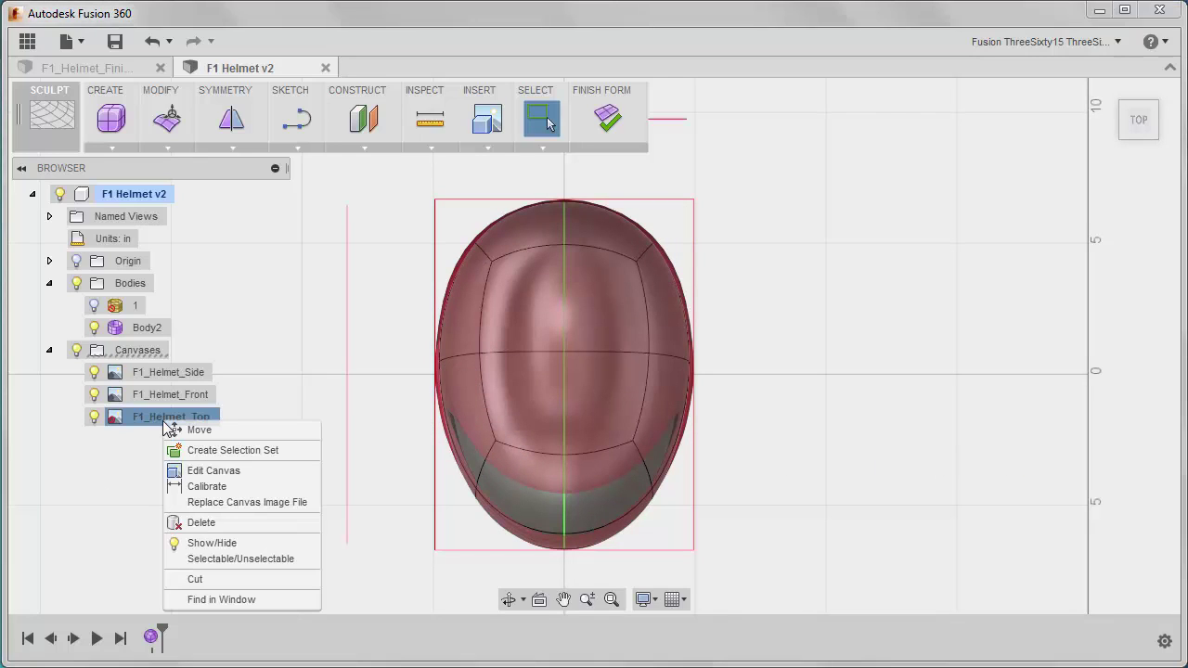
left_click(245, 560)
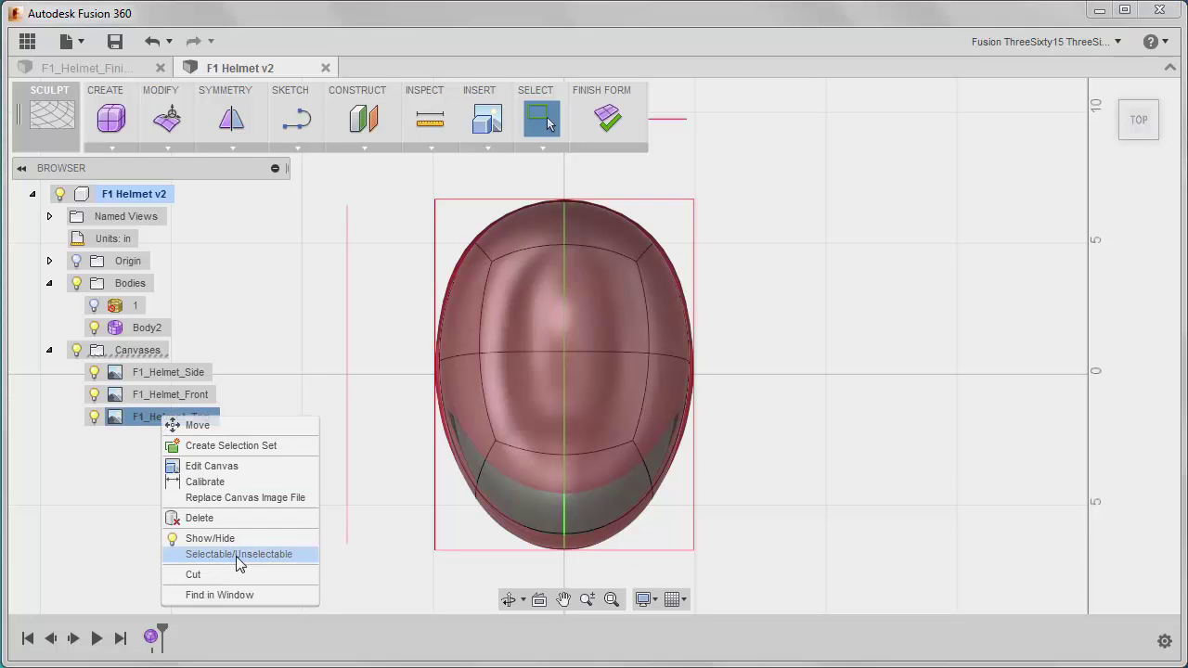
left_click(239, 554)
right_click(156, 395)
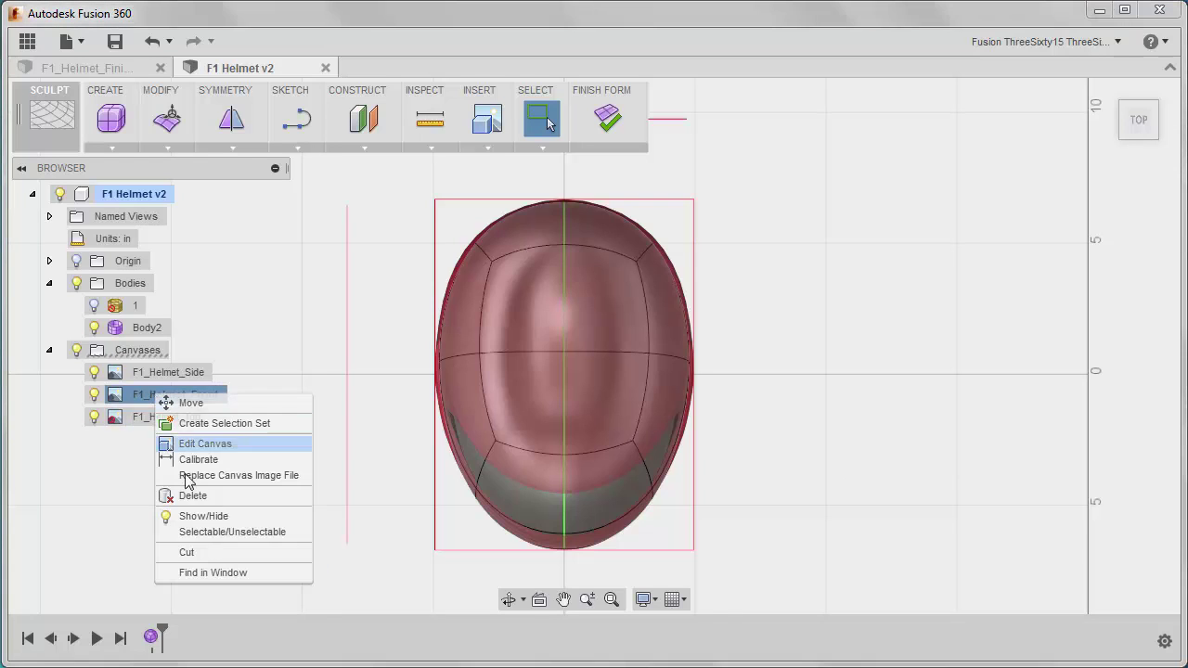
left_click(218, 532)
right_click(156, 373)
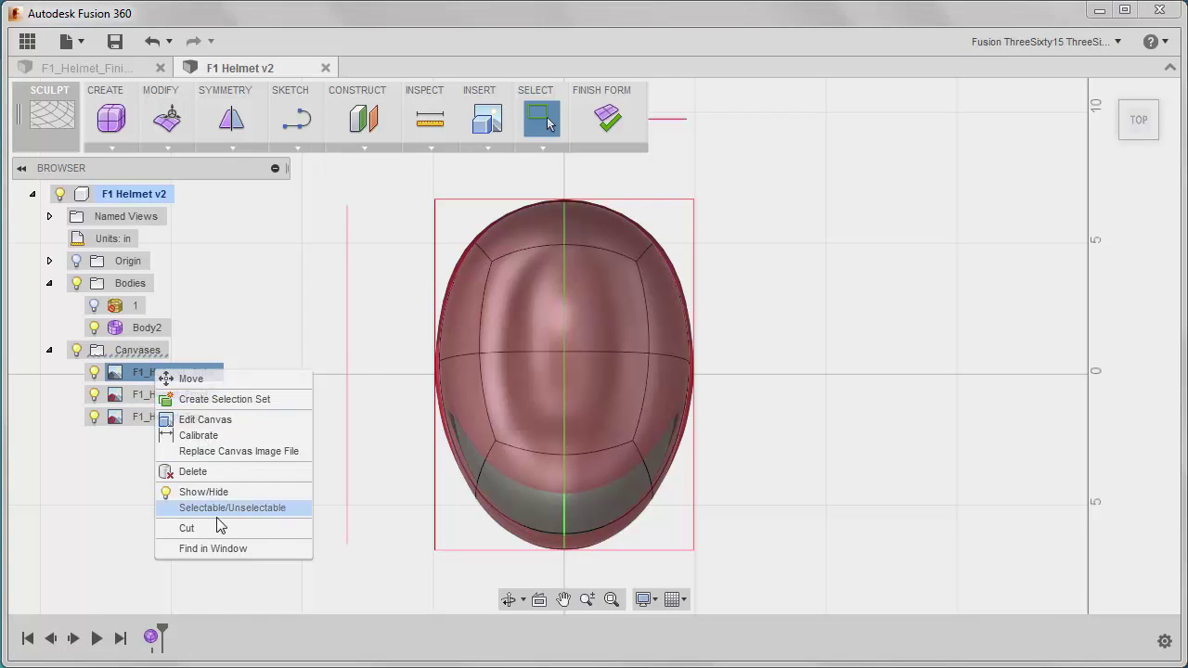
left_click(215, 511)
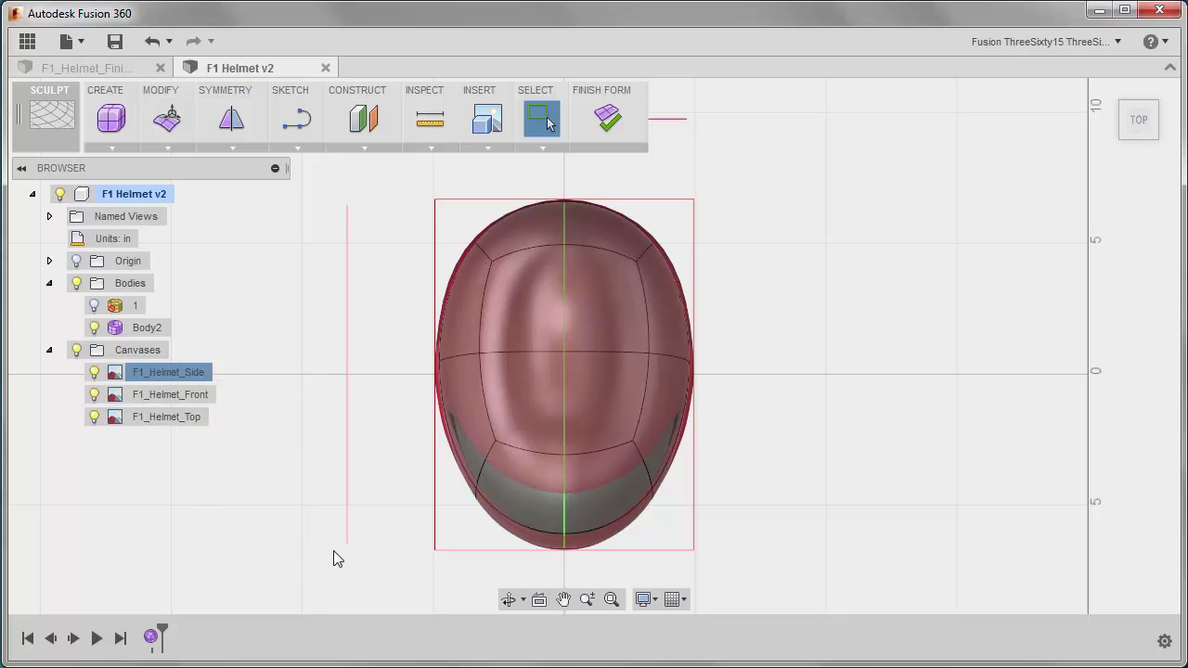
Examine the helmet body against the three canvases from several angles, showing body 1 for comparison and hiding it again
middle_click_drag(384, 502, 403, 443, "shift")
middle_click_drag(829, 504, 742, 469, "shift")
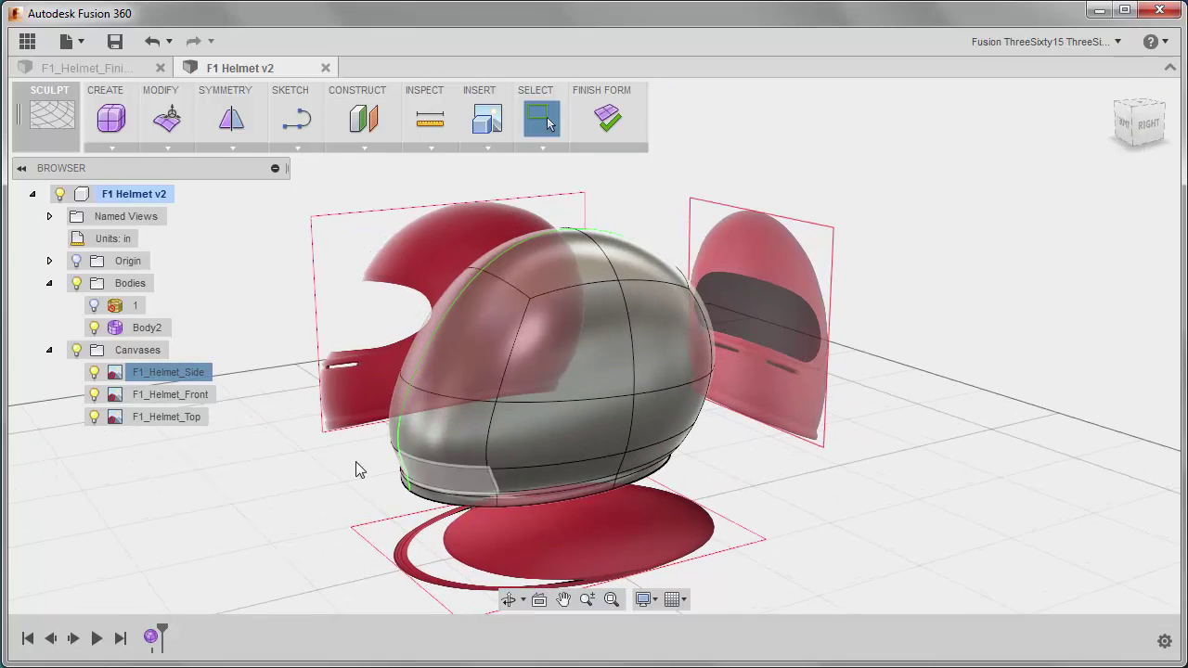
middle_click_drag(328, 456, 376, 443, "shift")
scroll(371, 446, "up", 3)
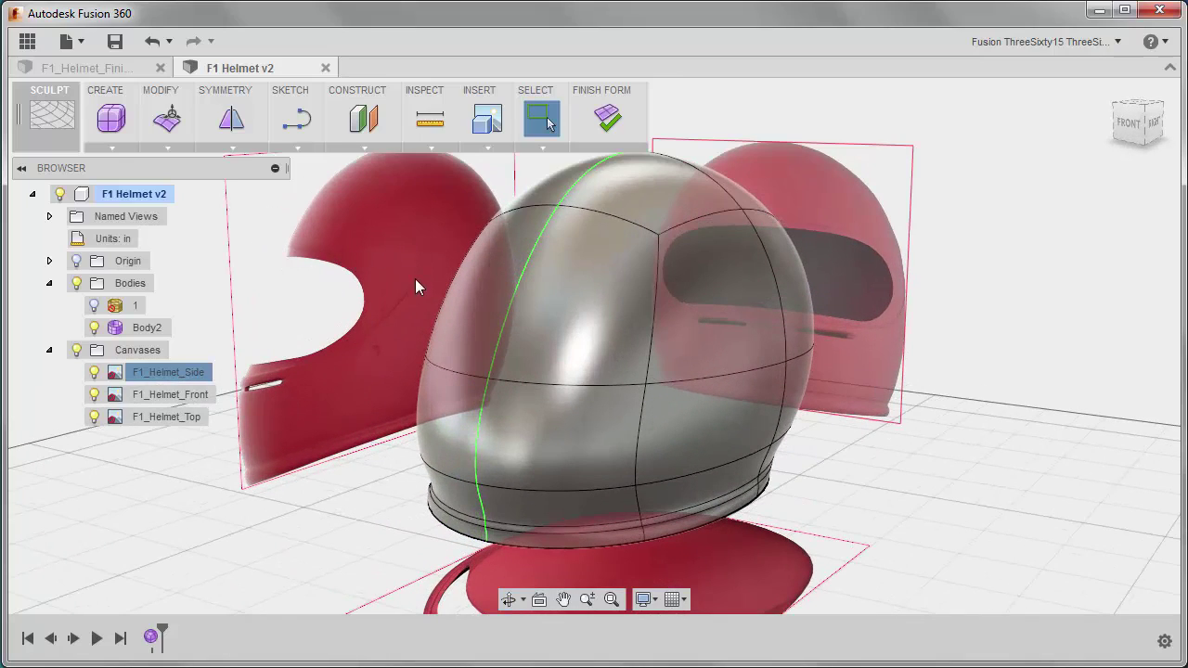
middle_click_drag(334, 452, 268, 451, "shift")
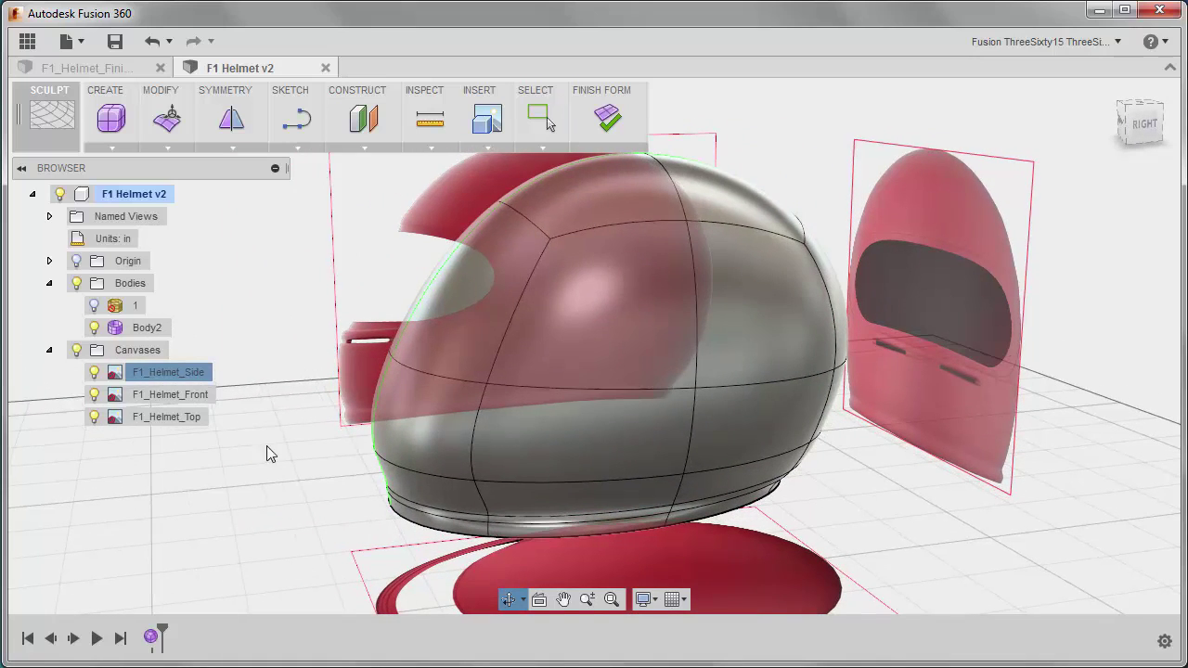
left_click(268, 451)
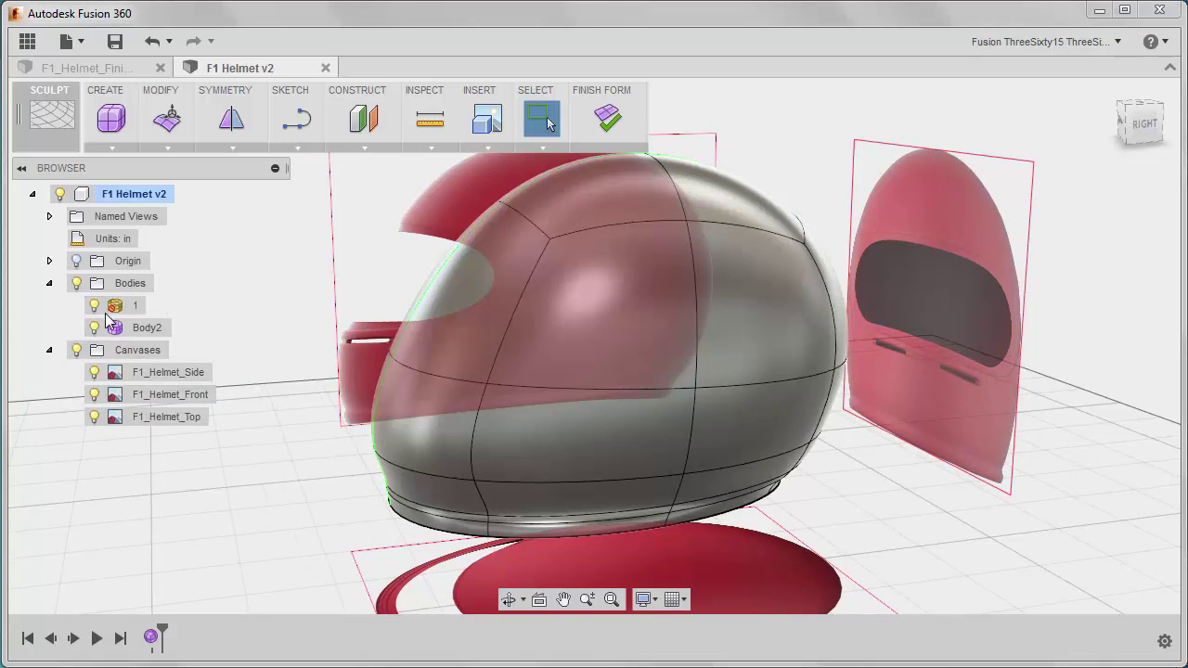
middle_click_drag(319, 384, 366, 372, "shift")
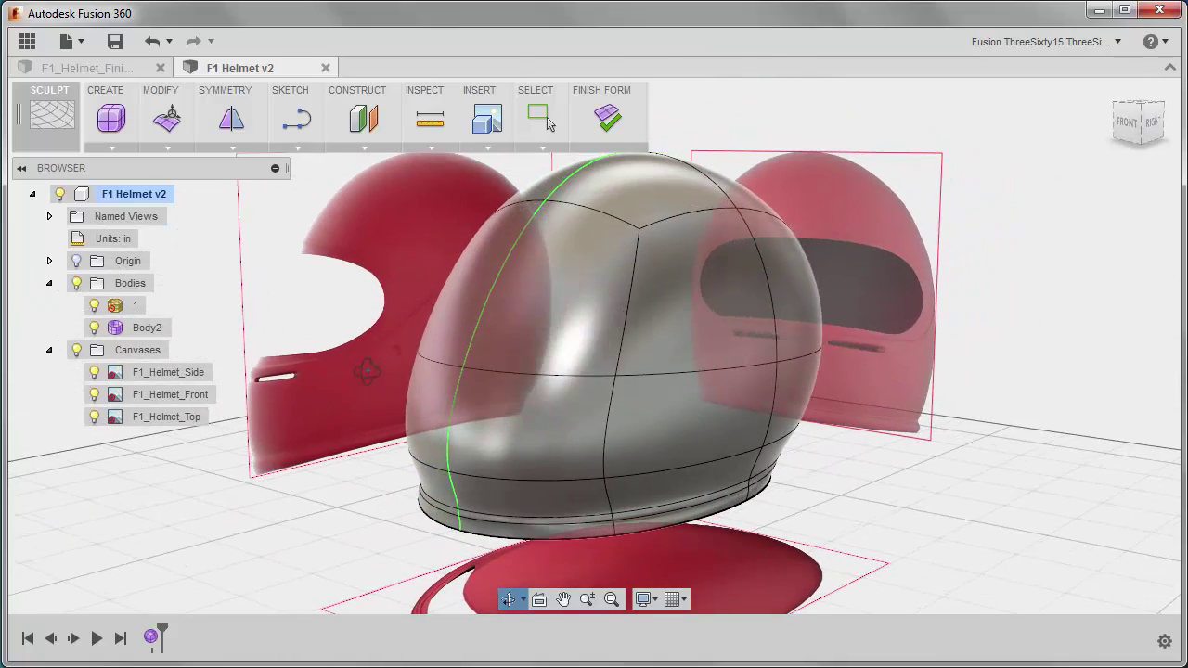
key("Escape")
left_click(94, 306)
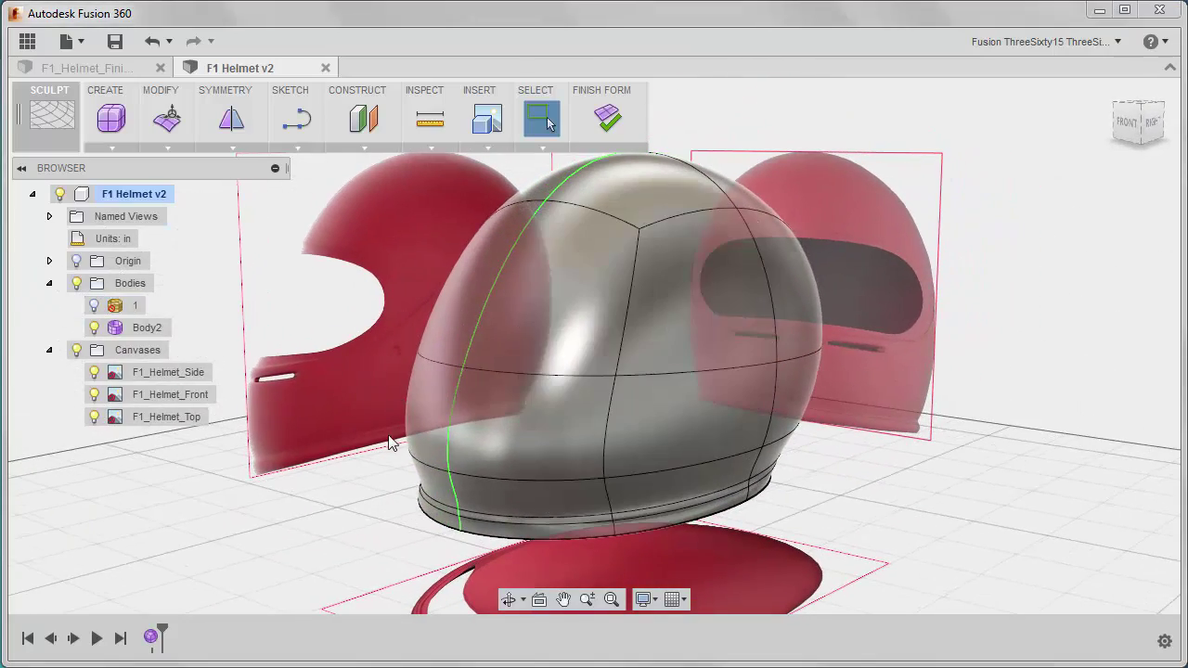
Save the helmet design with its three canvases as a new version
mouse_move(390, 444)
middle_mouse_down("shift")
mouse_move(400, 464)
mouse_move(371, 433)
middle_mouse_up("shift")
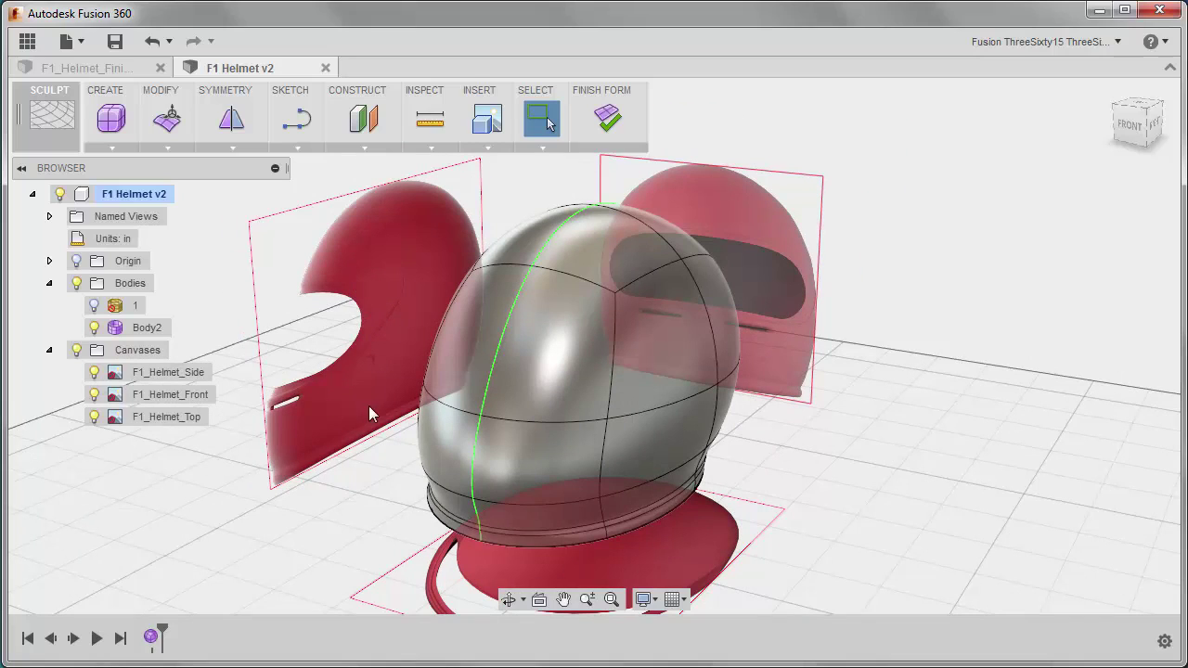
scroll(349, 427, "down", 1)
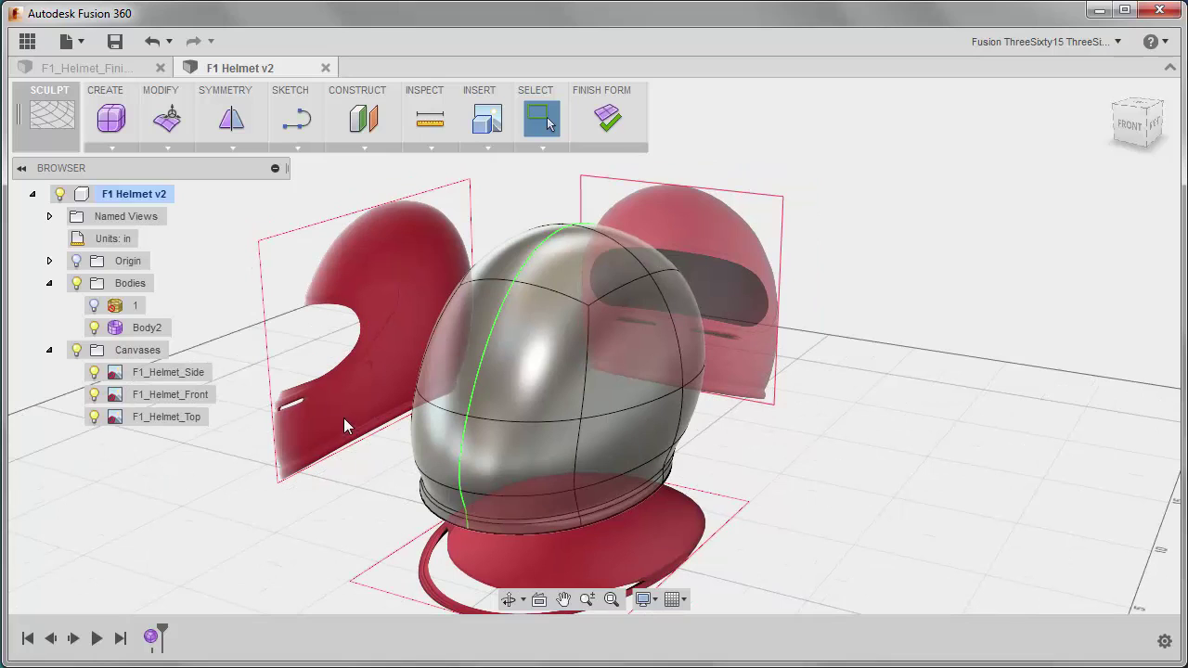
left_click(115, 41)
left_click(603, 362)
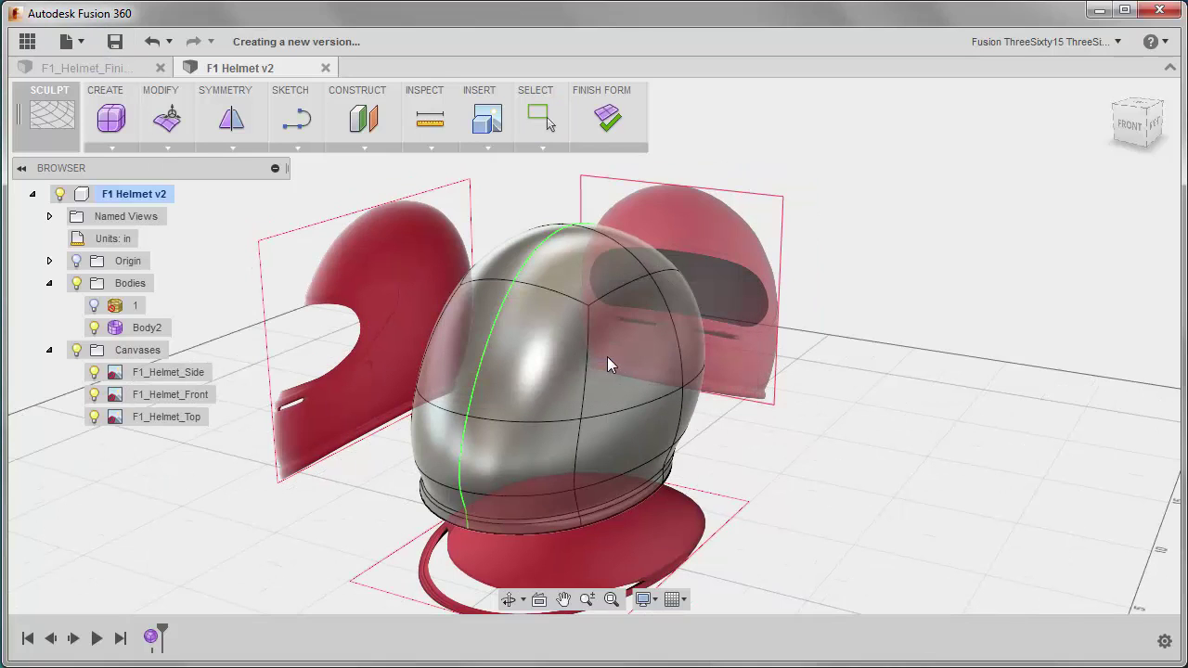